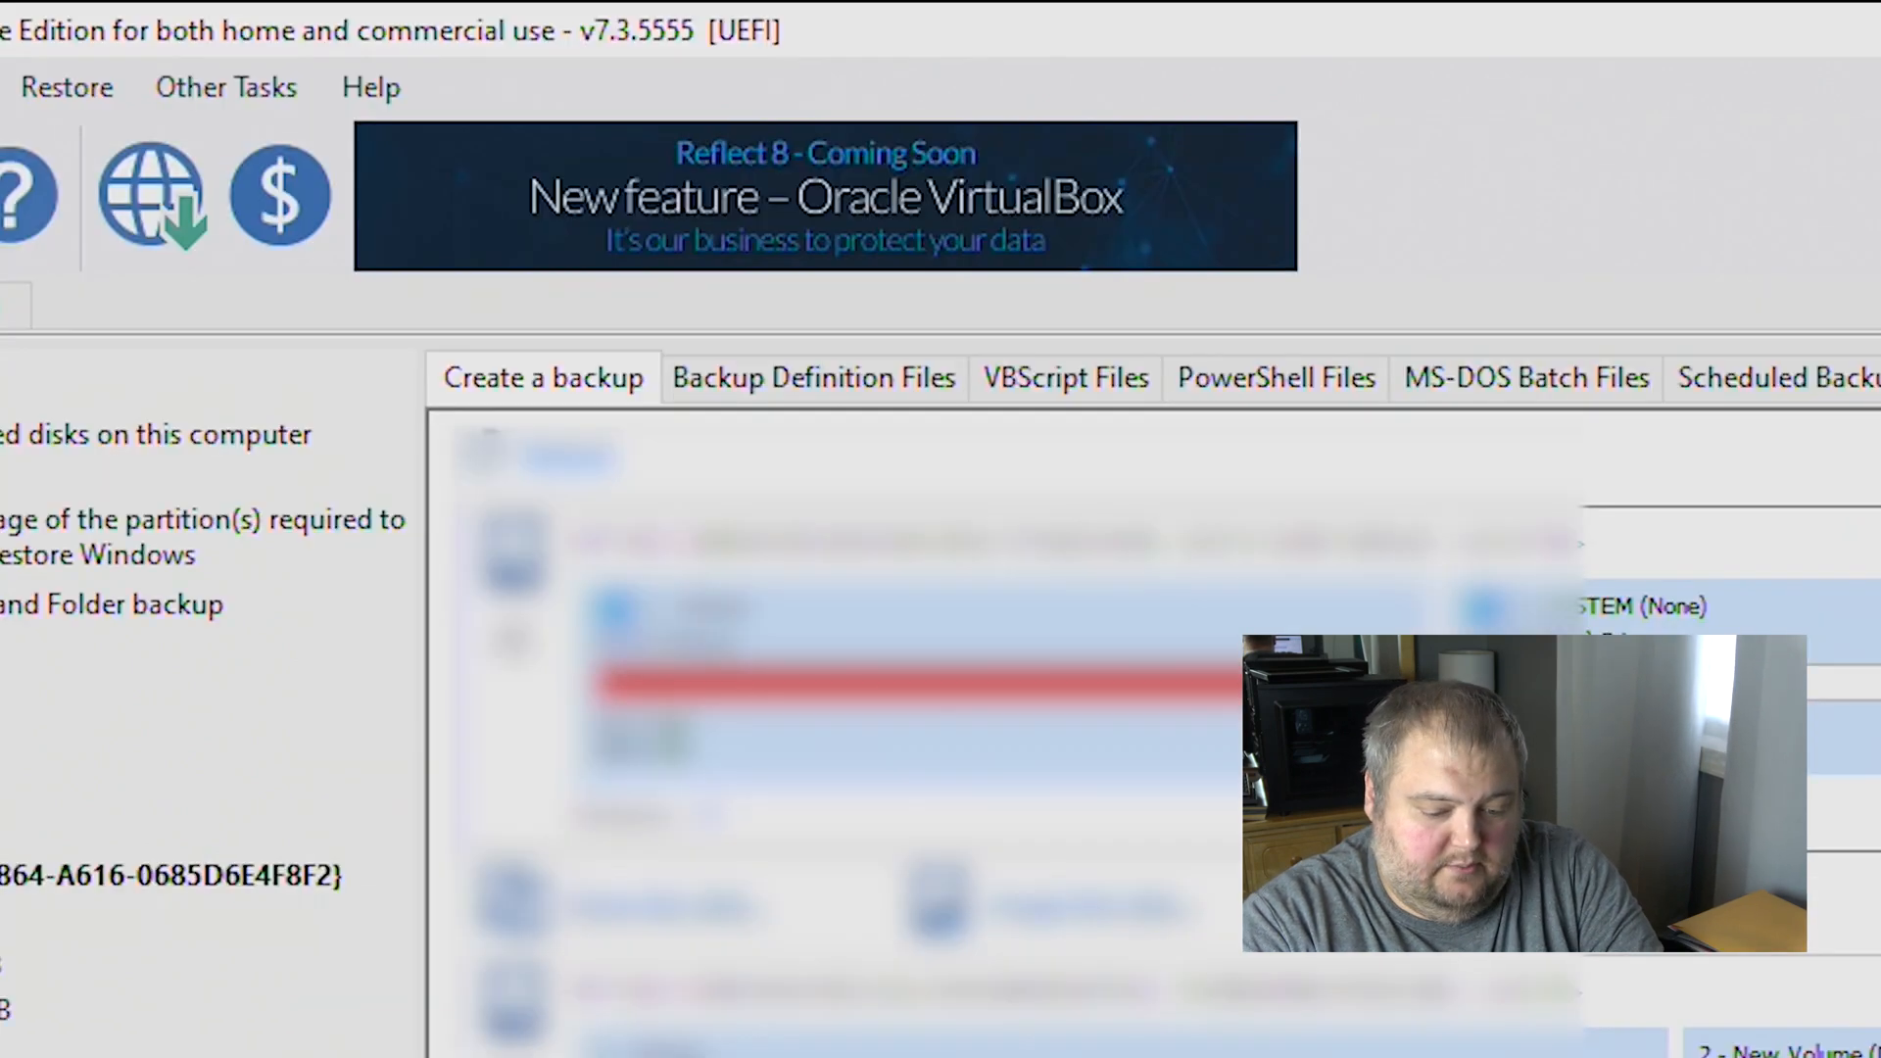
Build Macrium rescue media on the 3.73 GB SanDisk USB drive (H:), keeping multi boot enabled, and close the builder when it completes
left_click(233, 69)
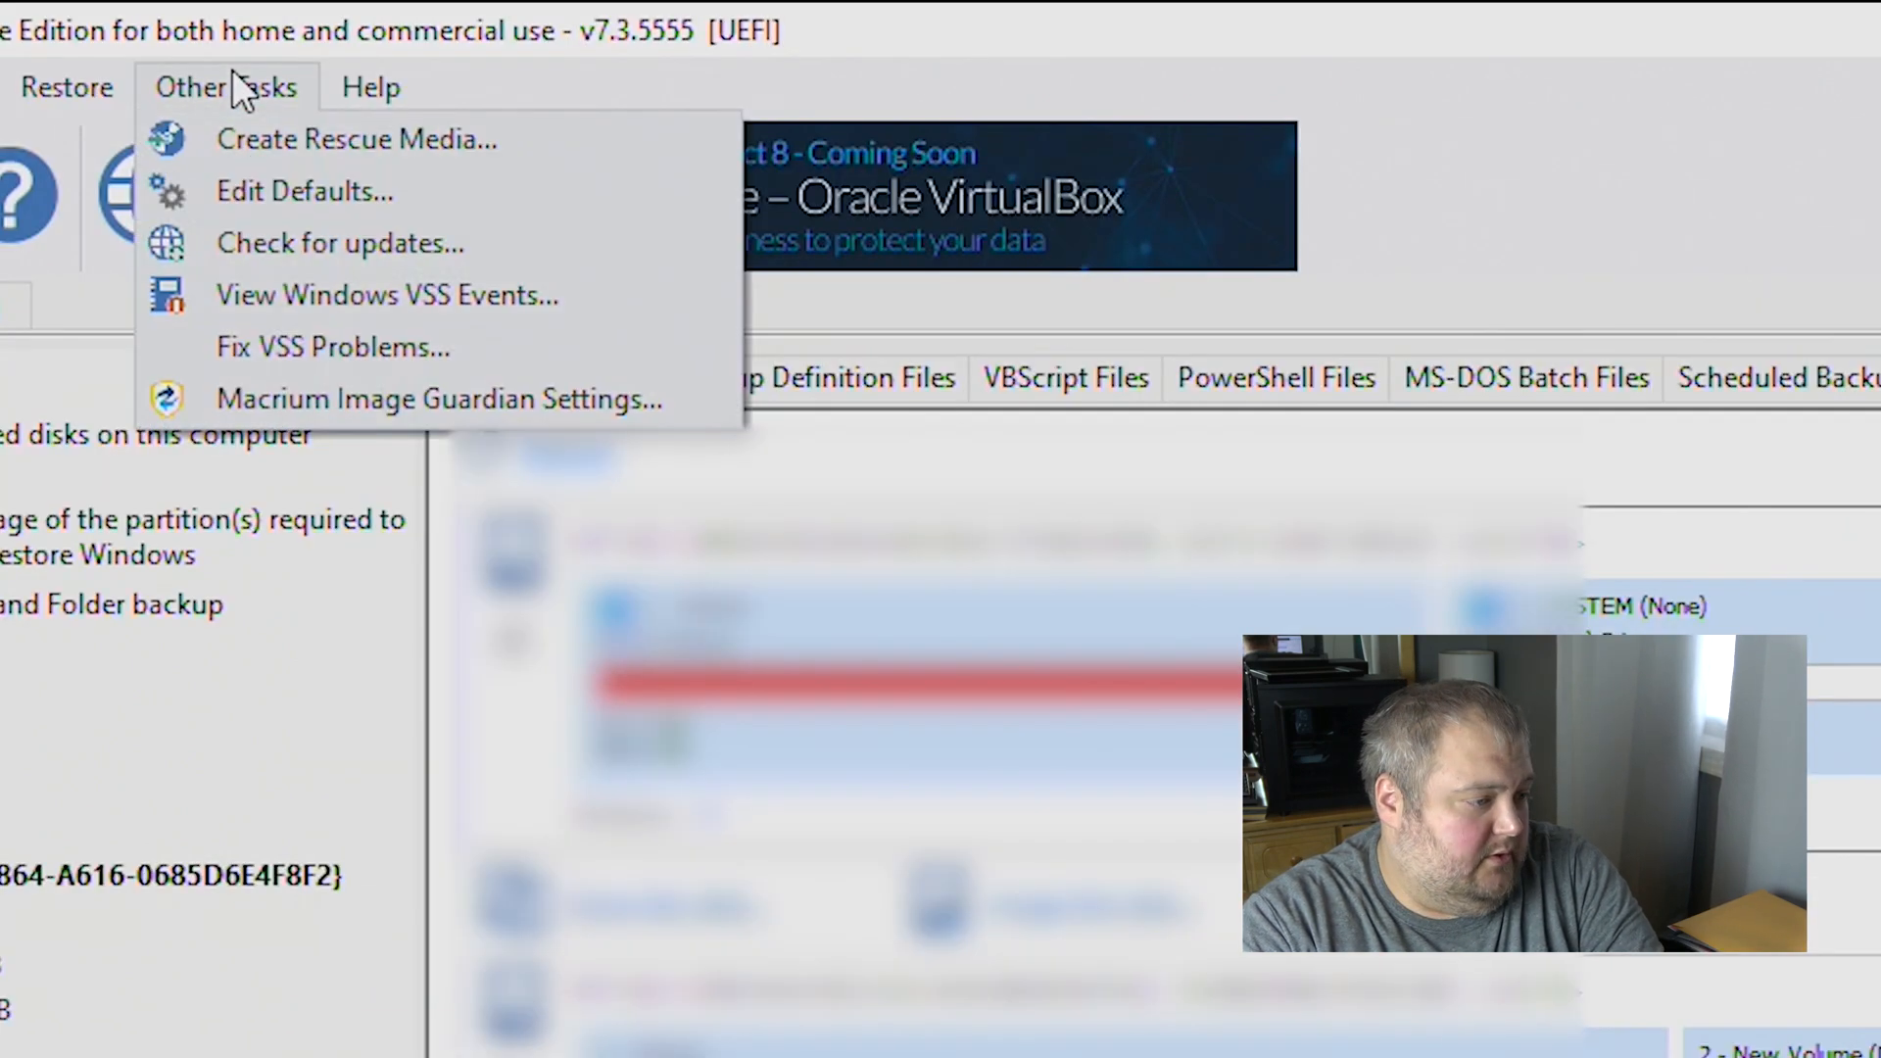
left_click(303, 145)
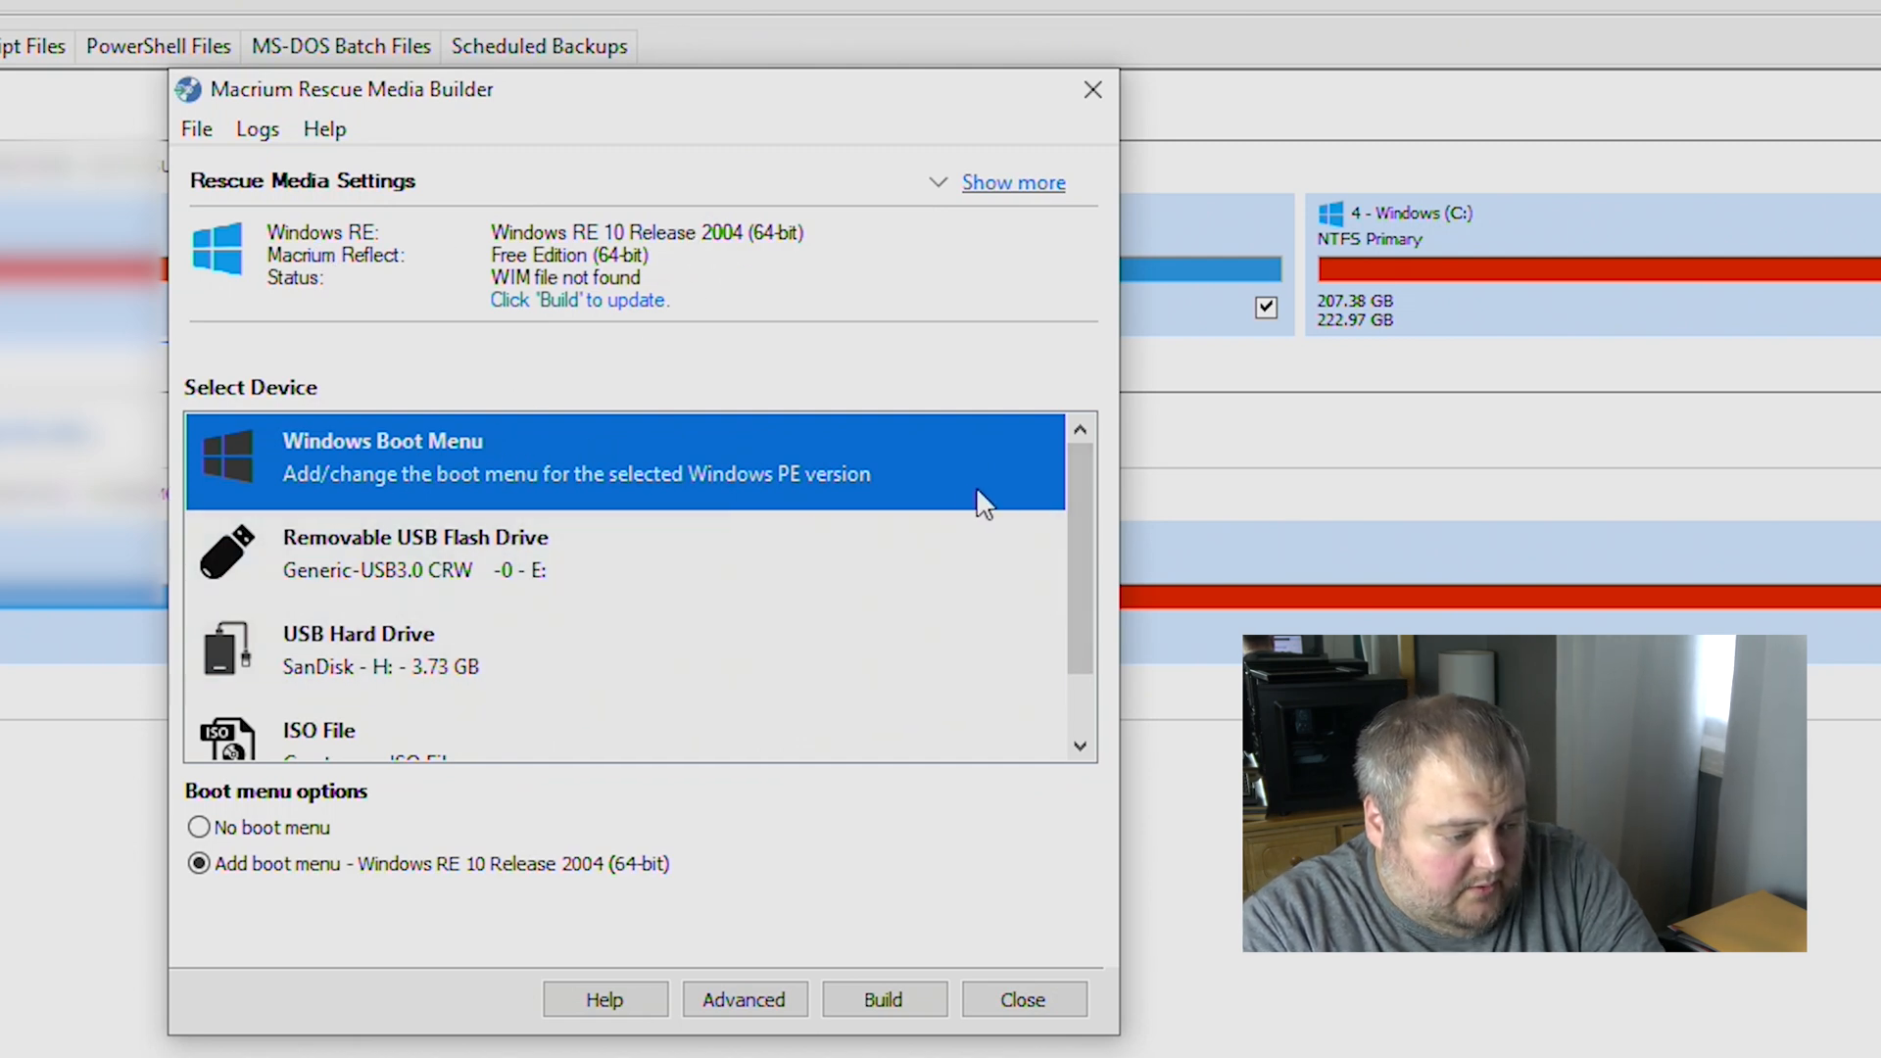
left_click_drag(1085, 531, 1090, 571)
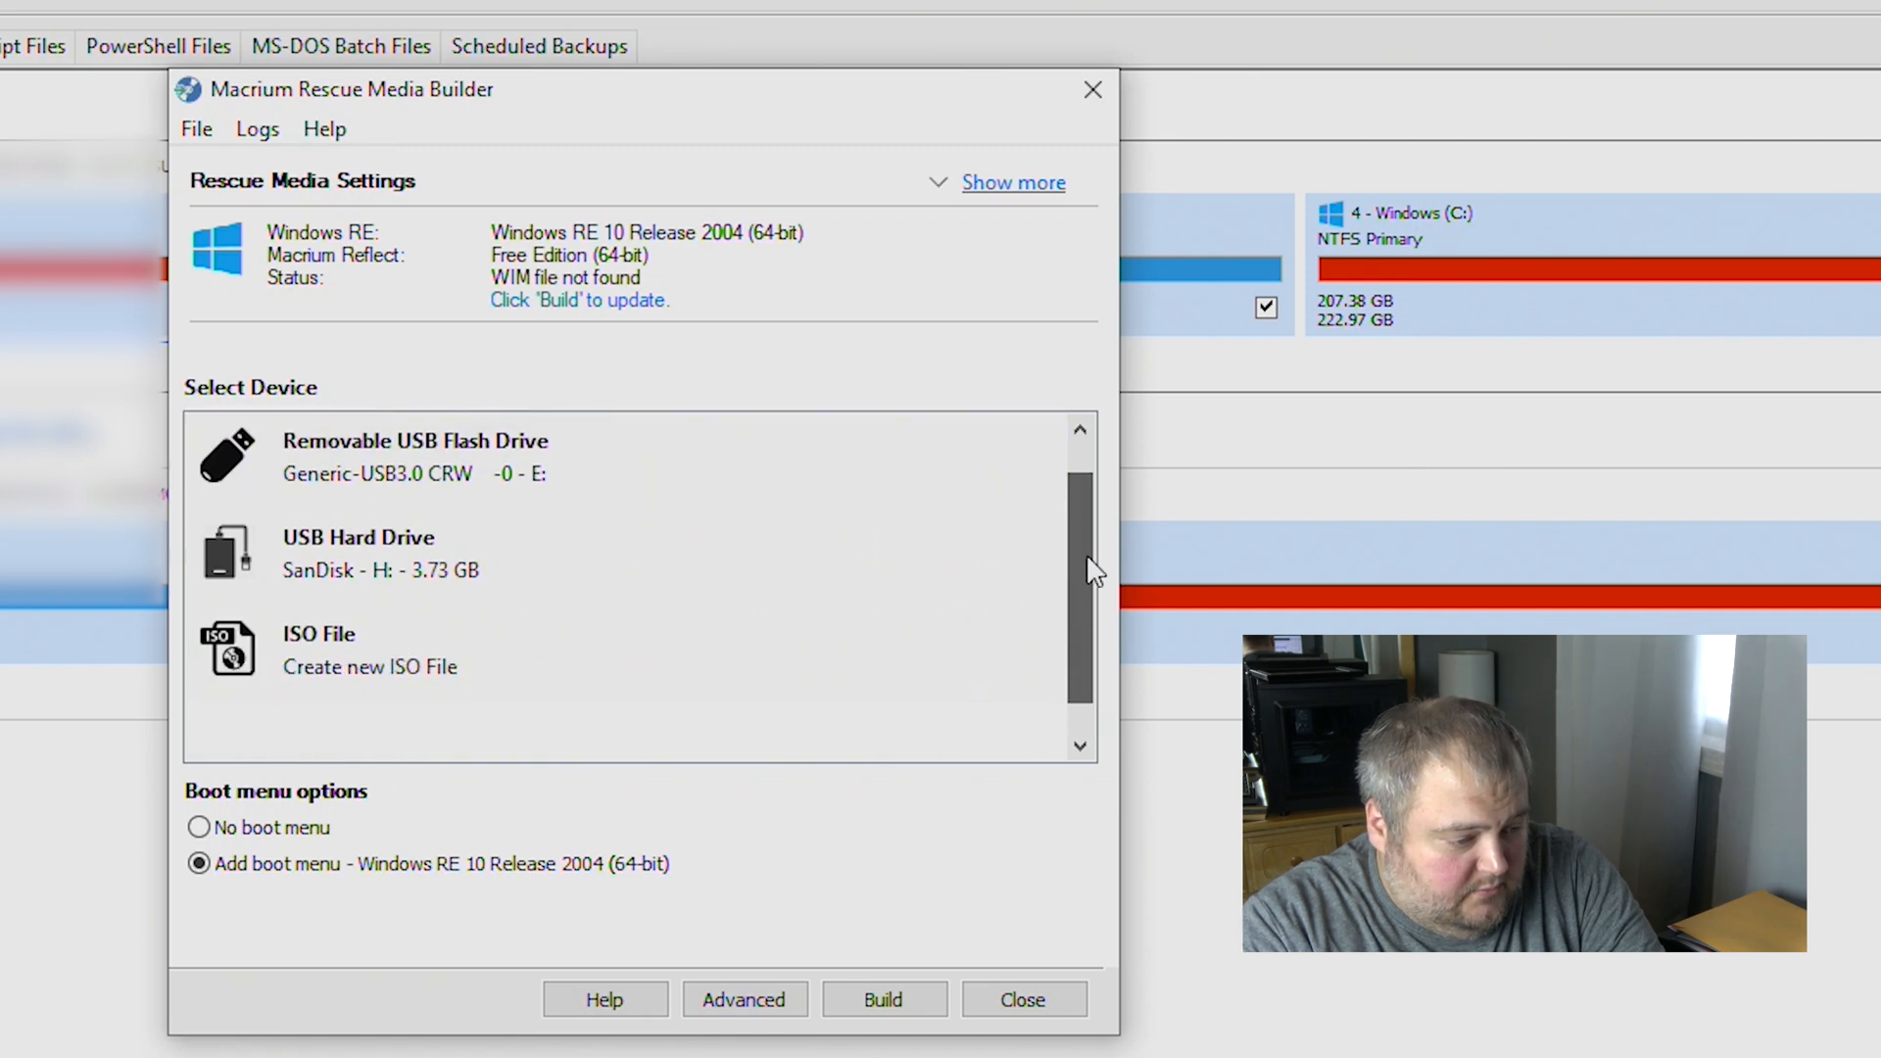
left_click(638, 441)
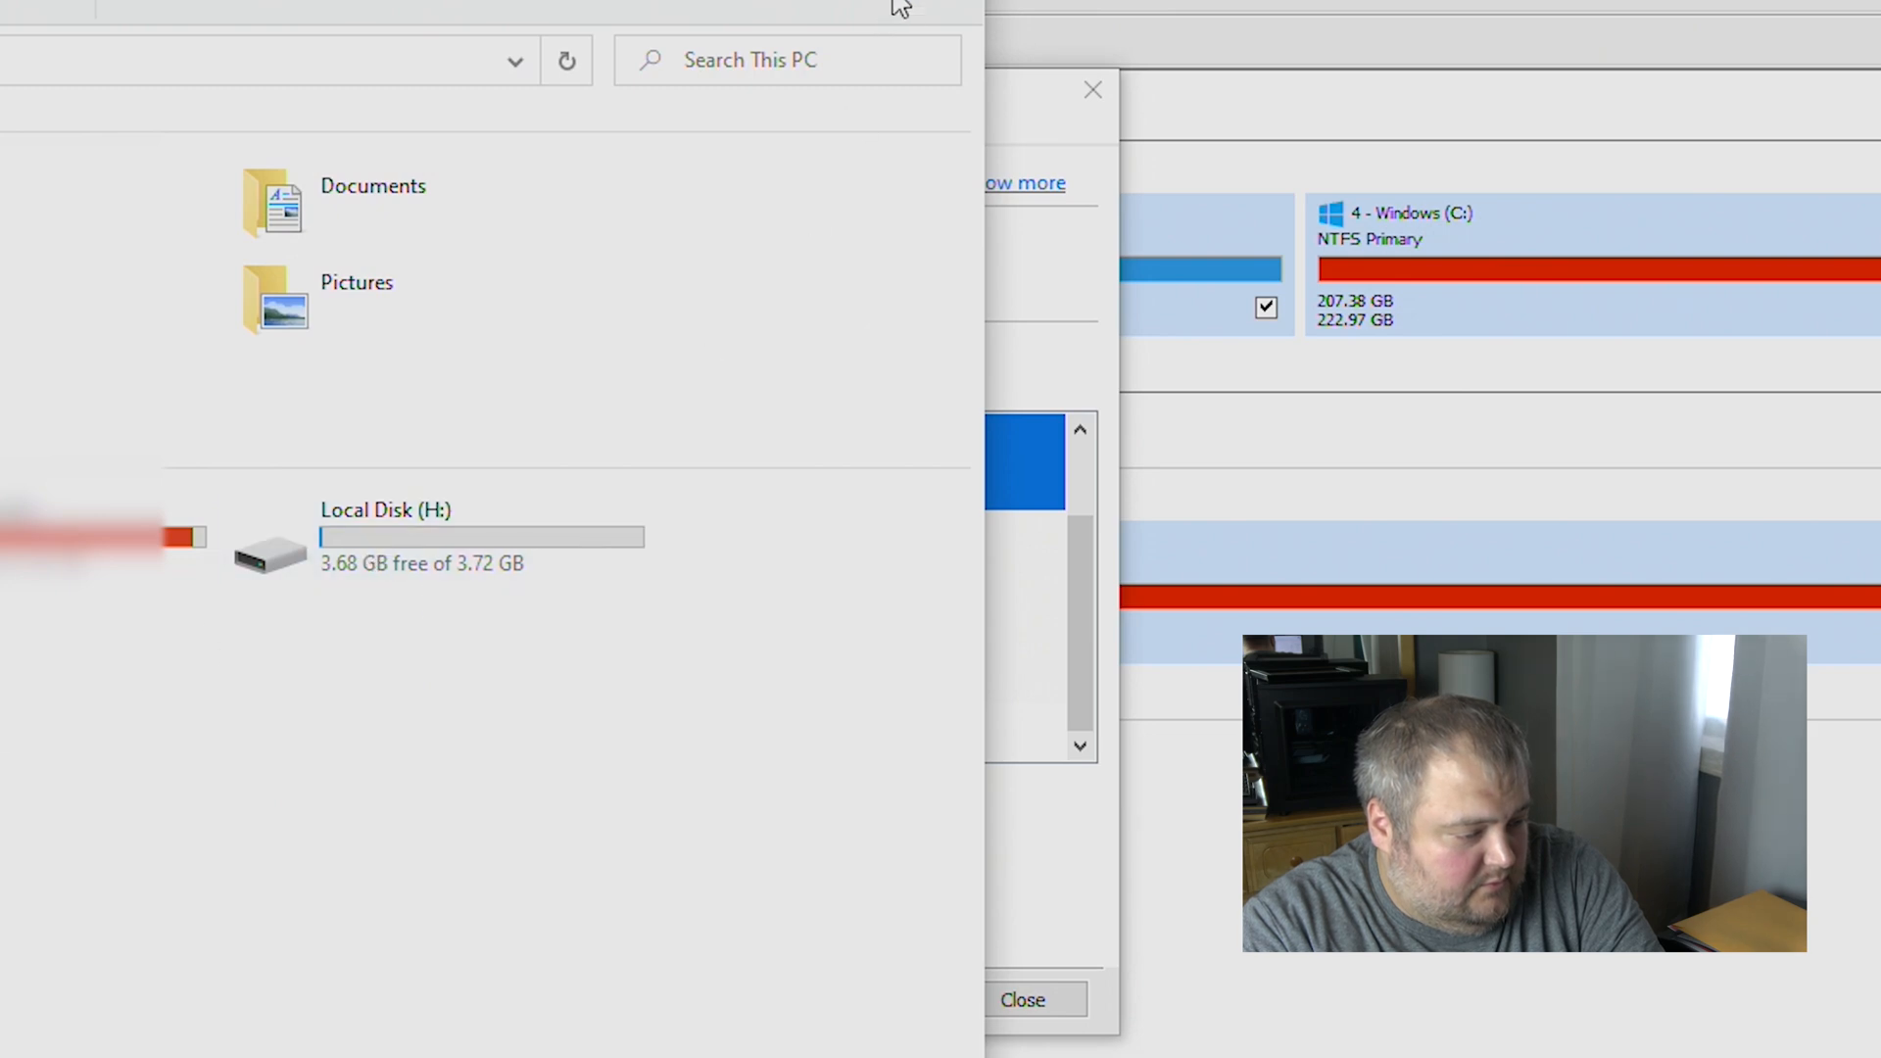
left_click(936, 1)
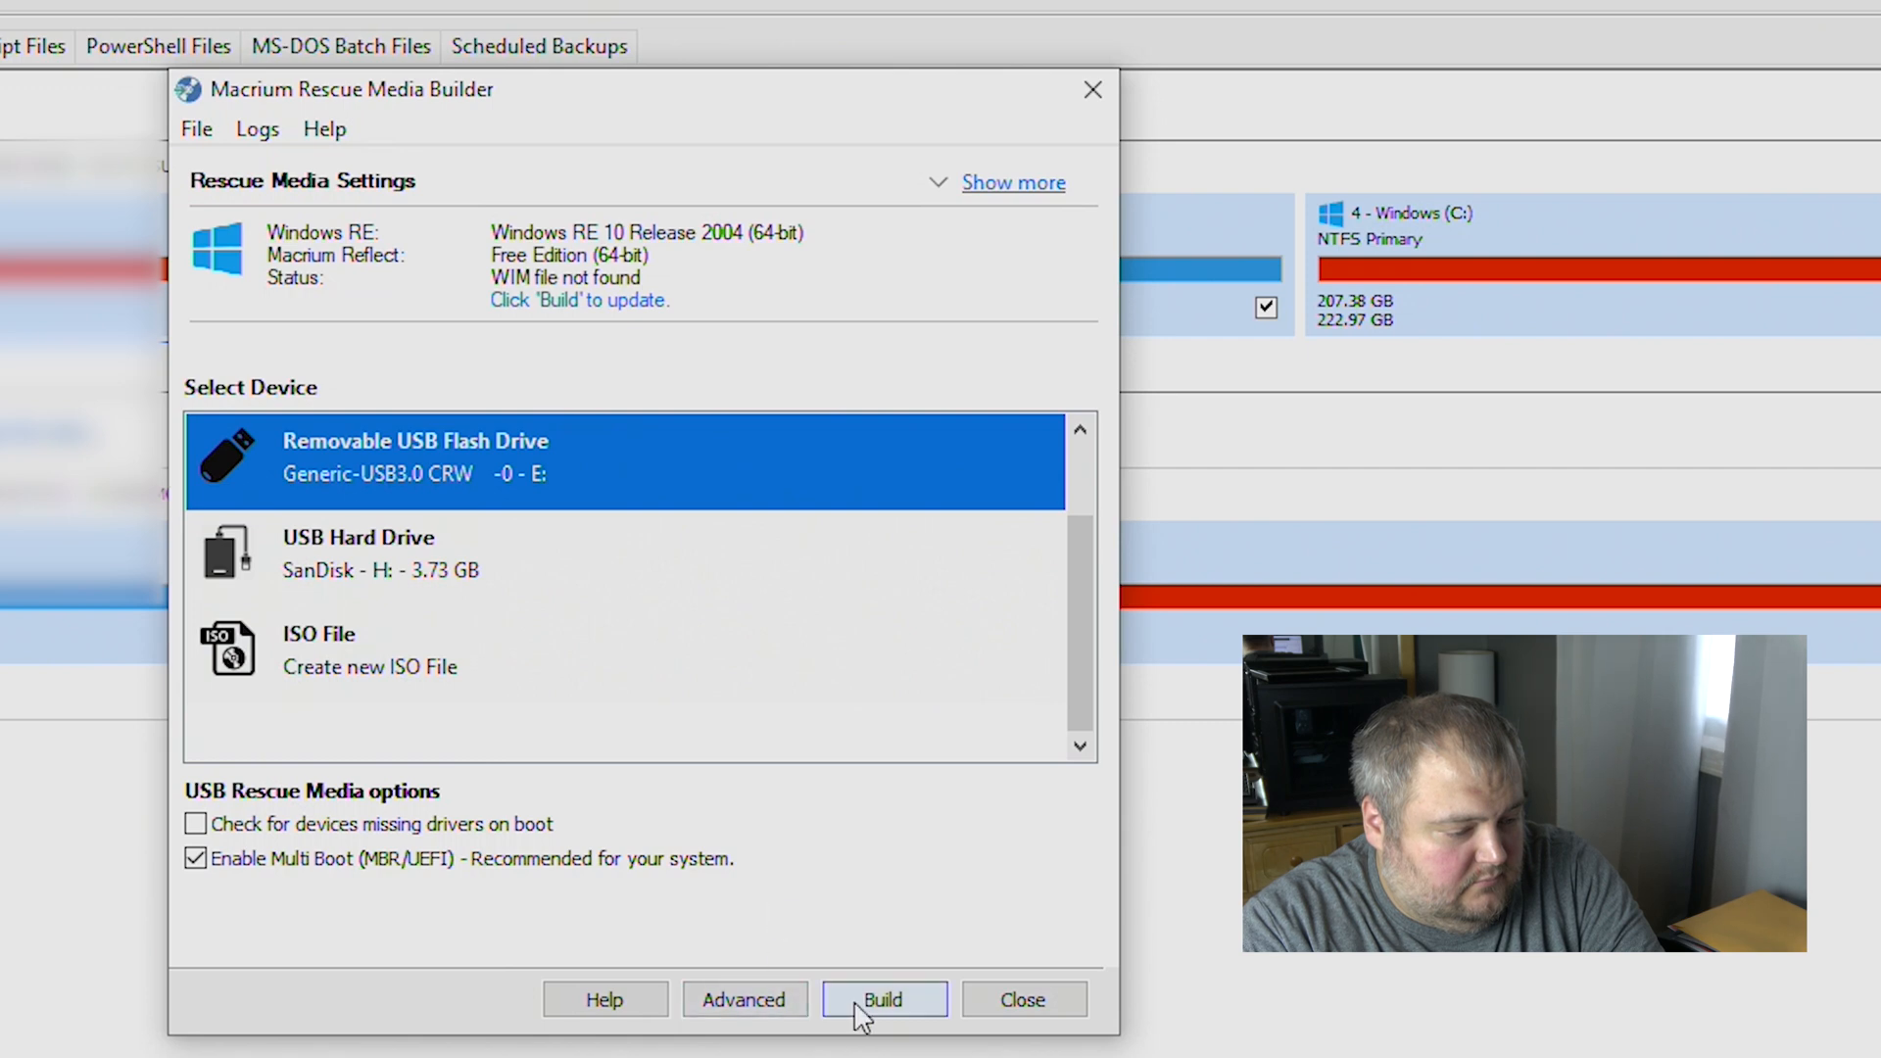
left_click(470, 572)
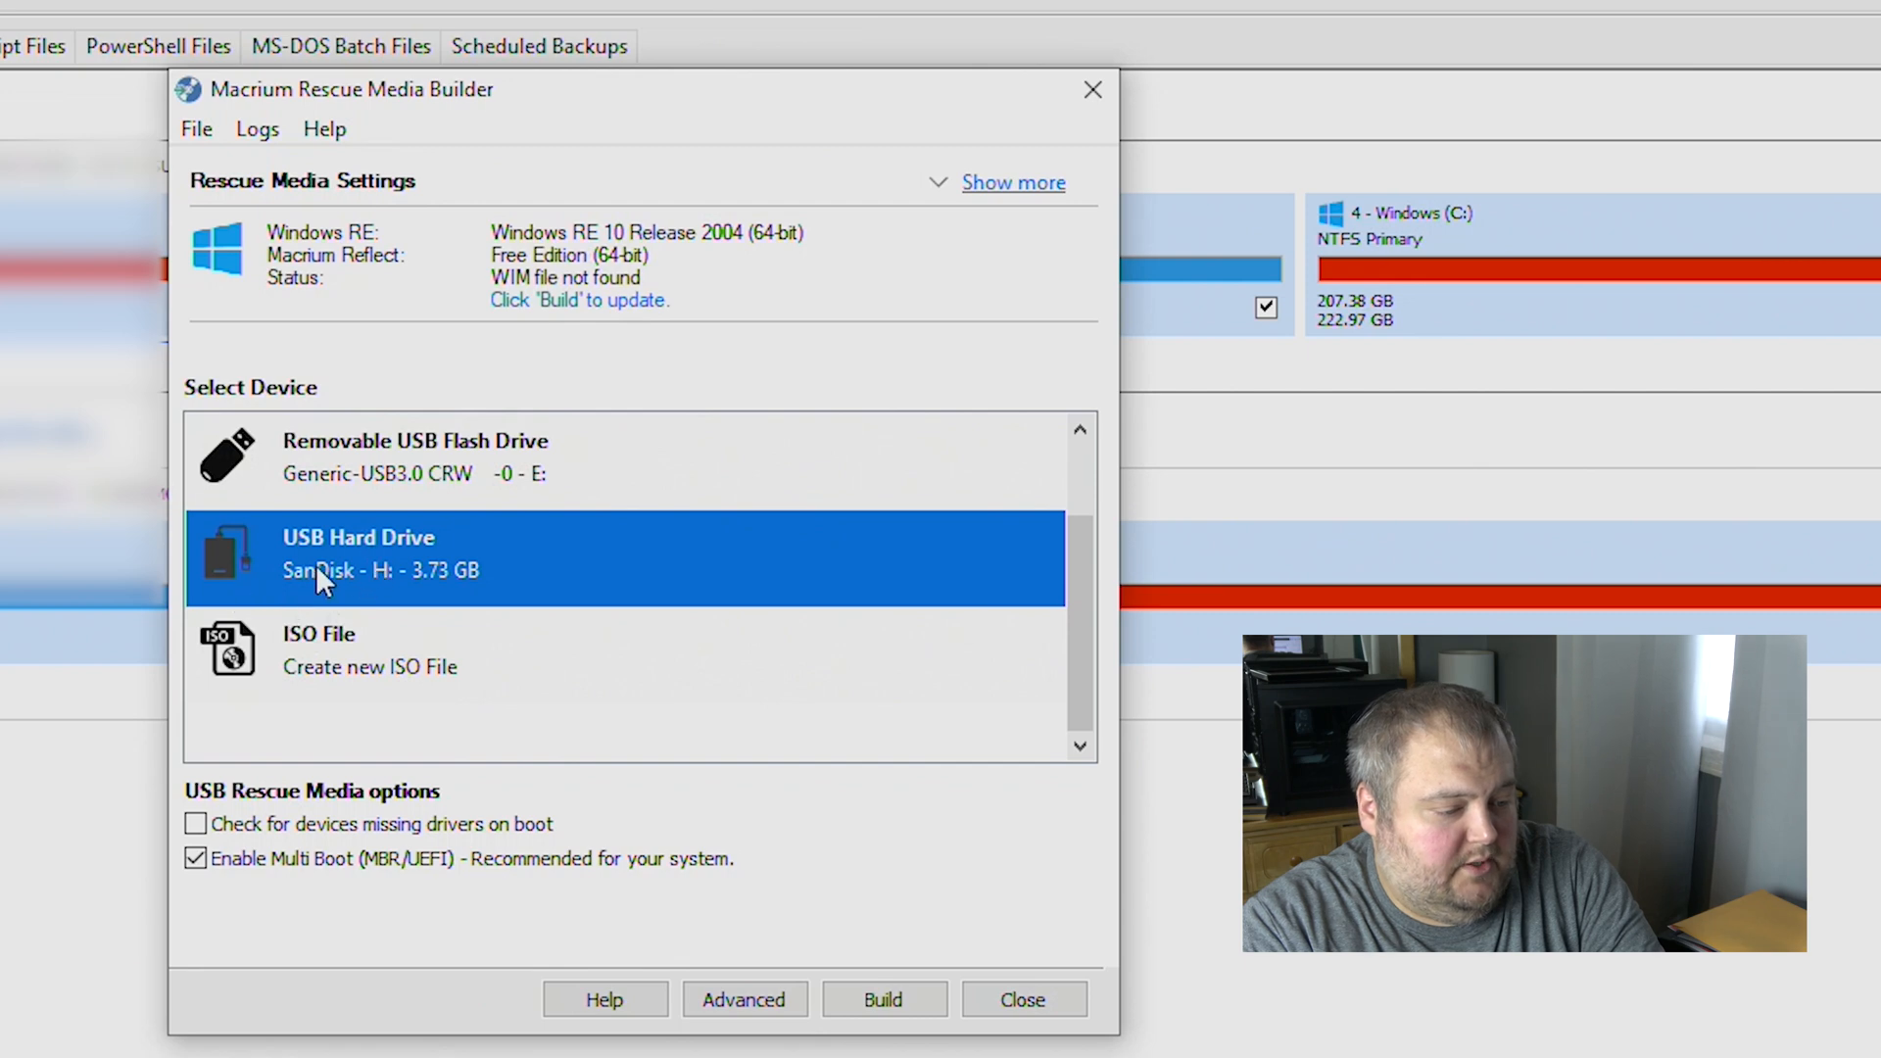
left_click(864, 1002)
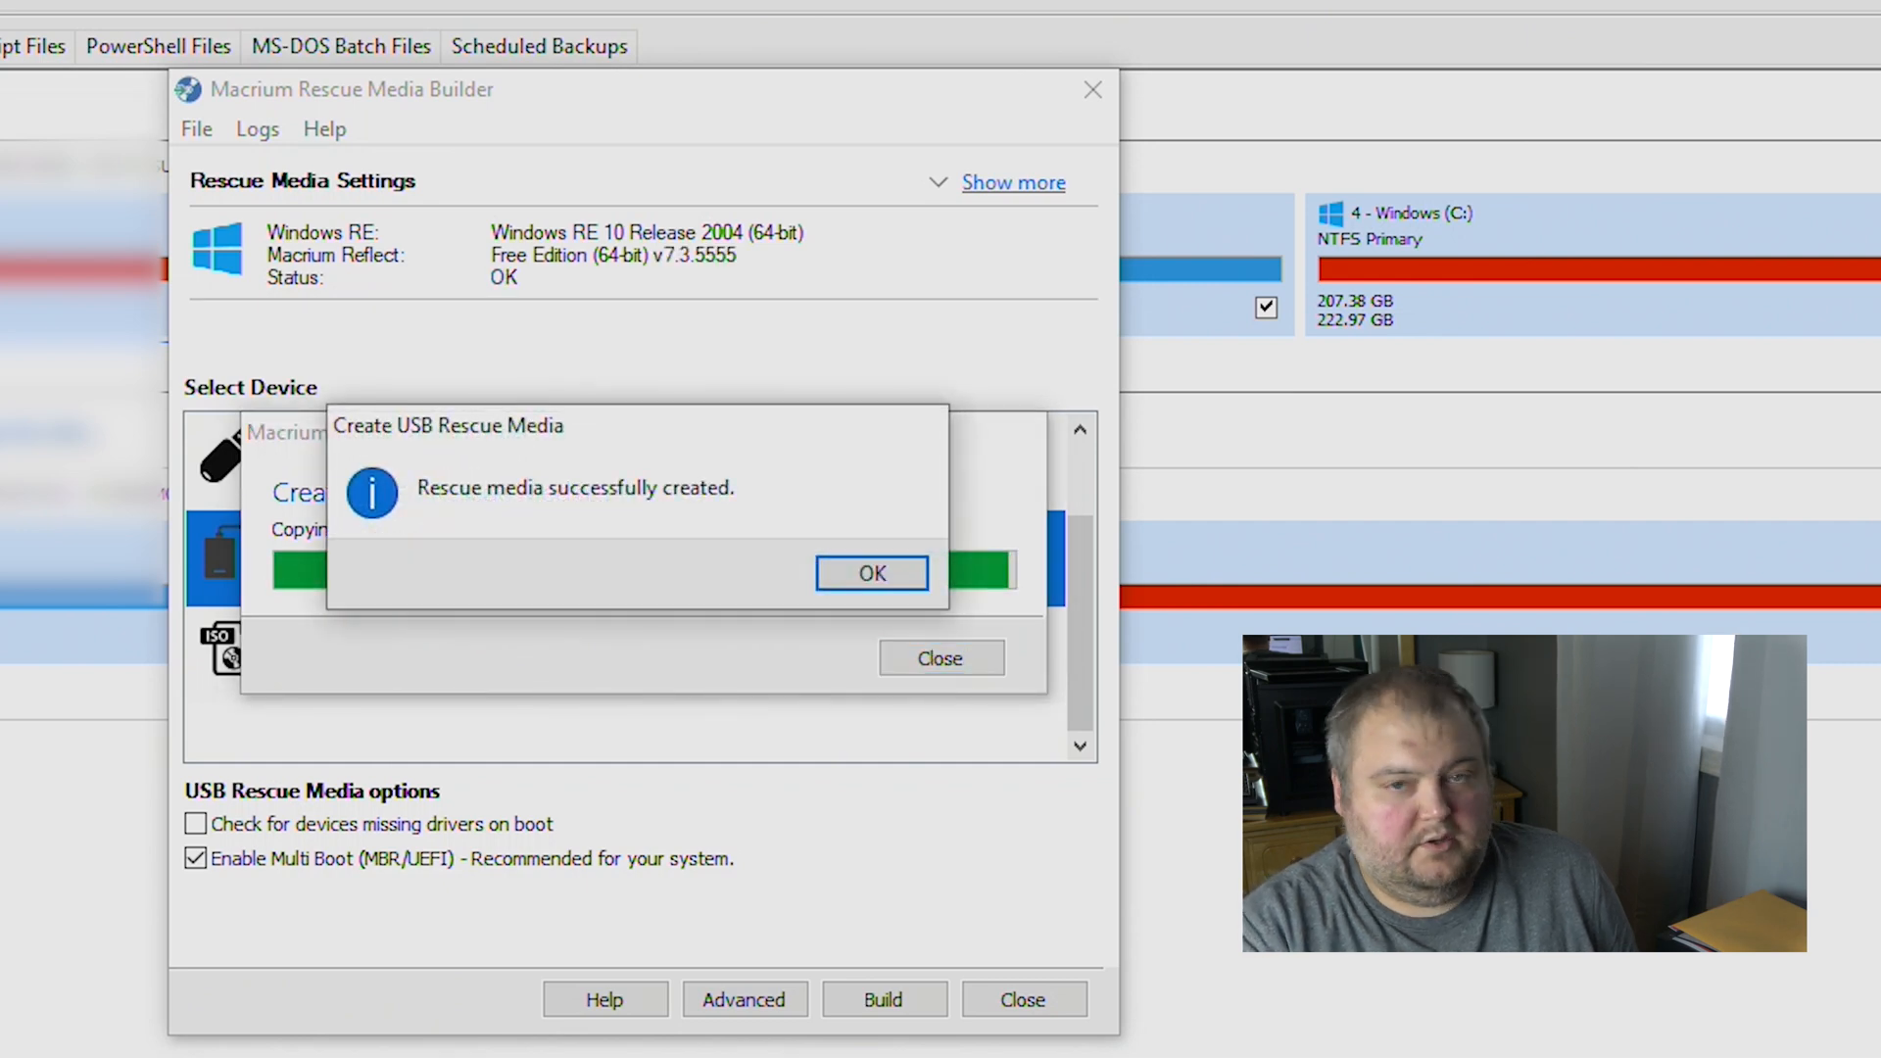
left_click(862, 573)
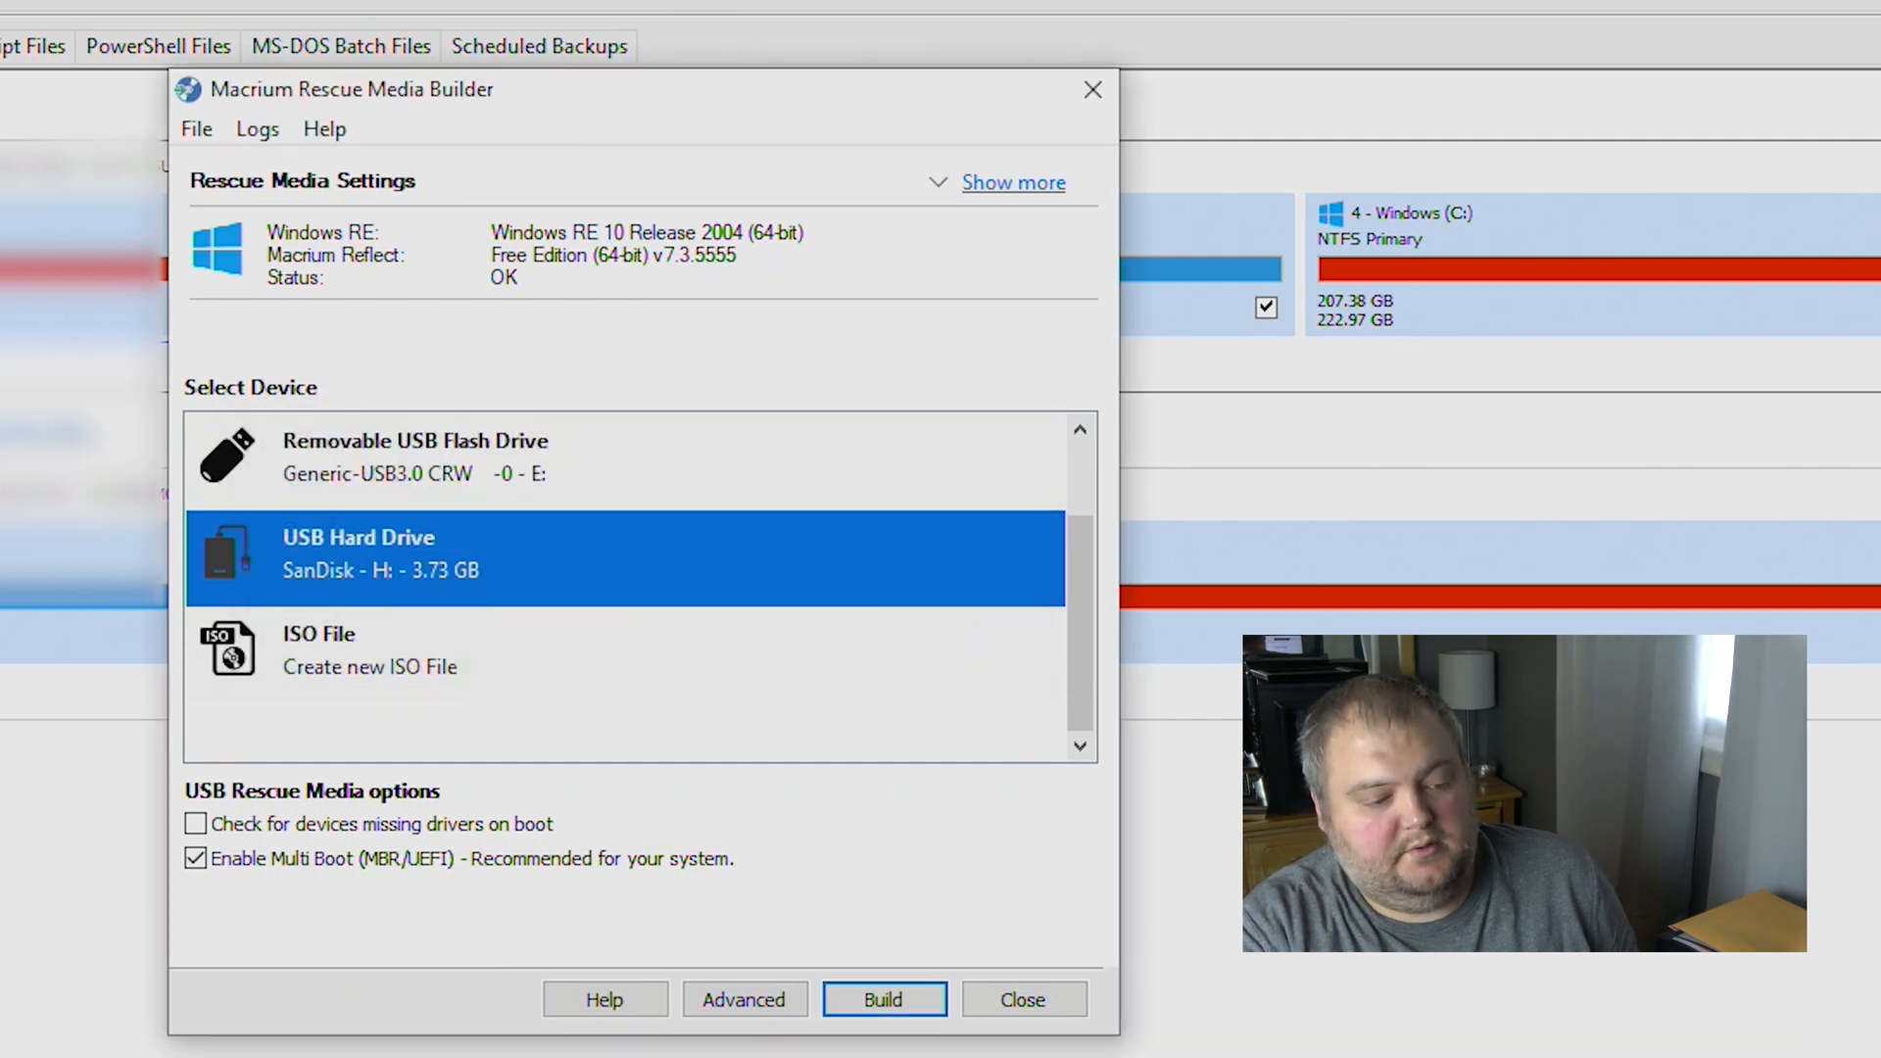
left_click(1038, 999)
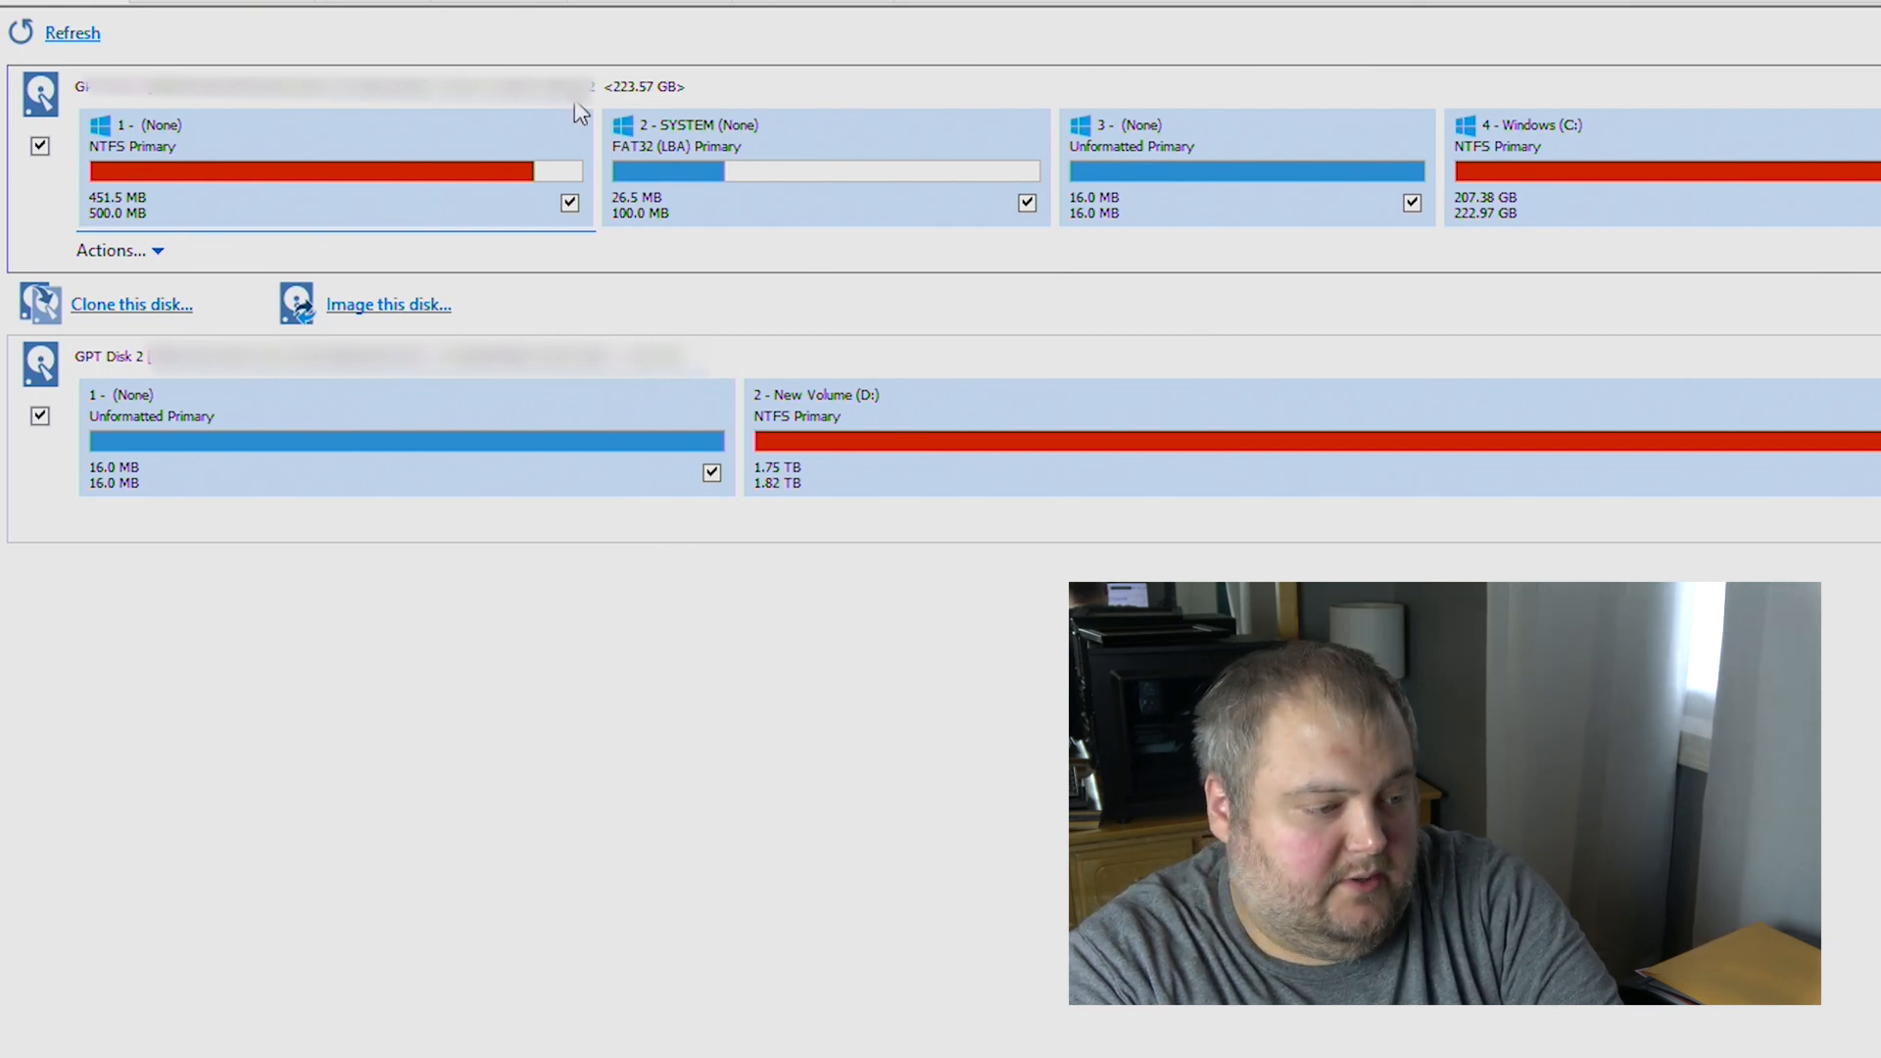
Start an image of the 223.57 GB system disk with a new folder macrium_backup on Samsung_T5 (H:) as its destination
left_click(416, 311)
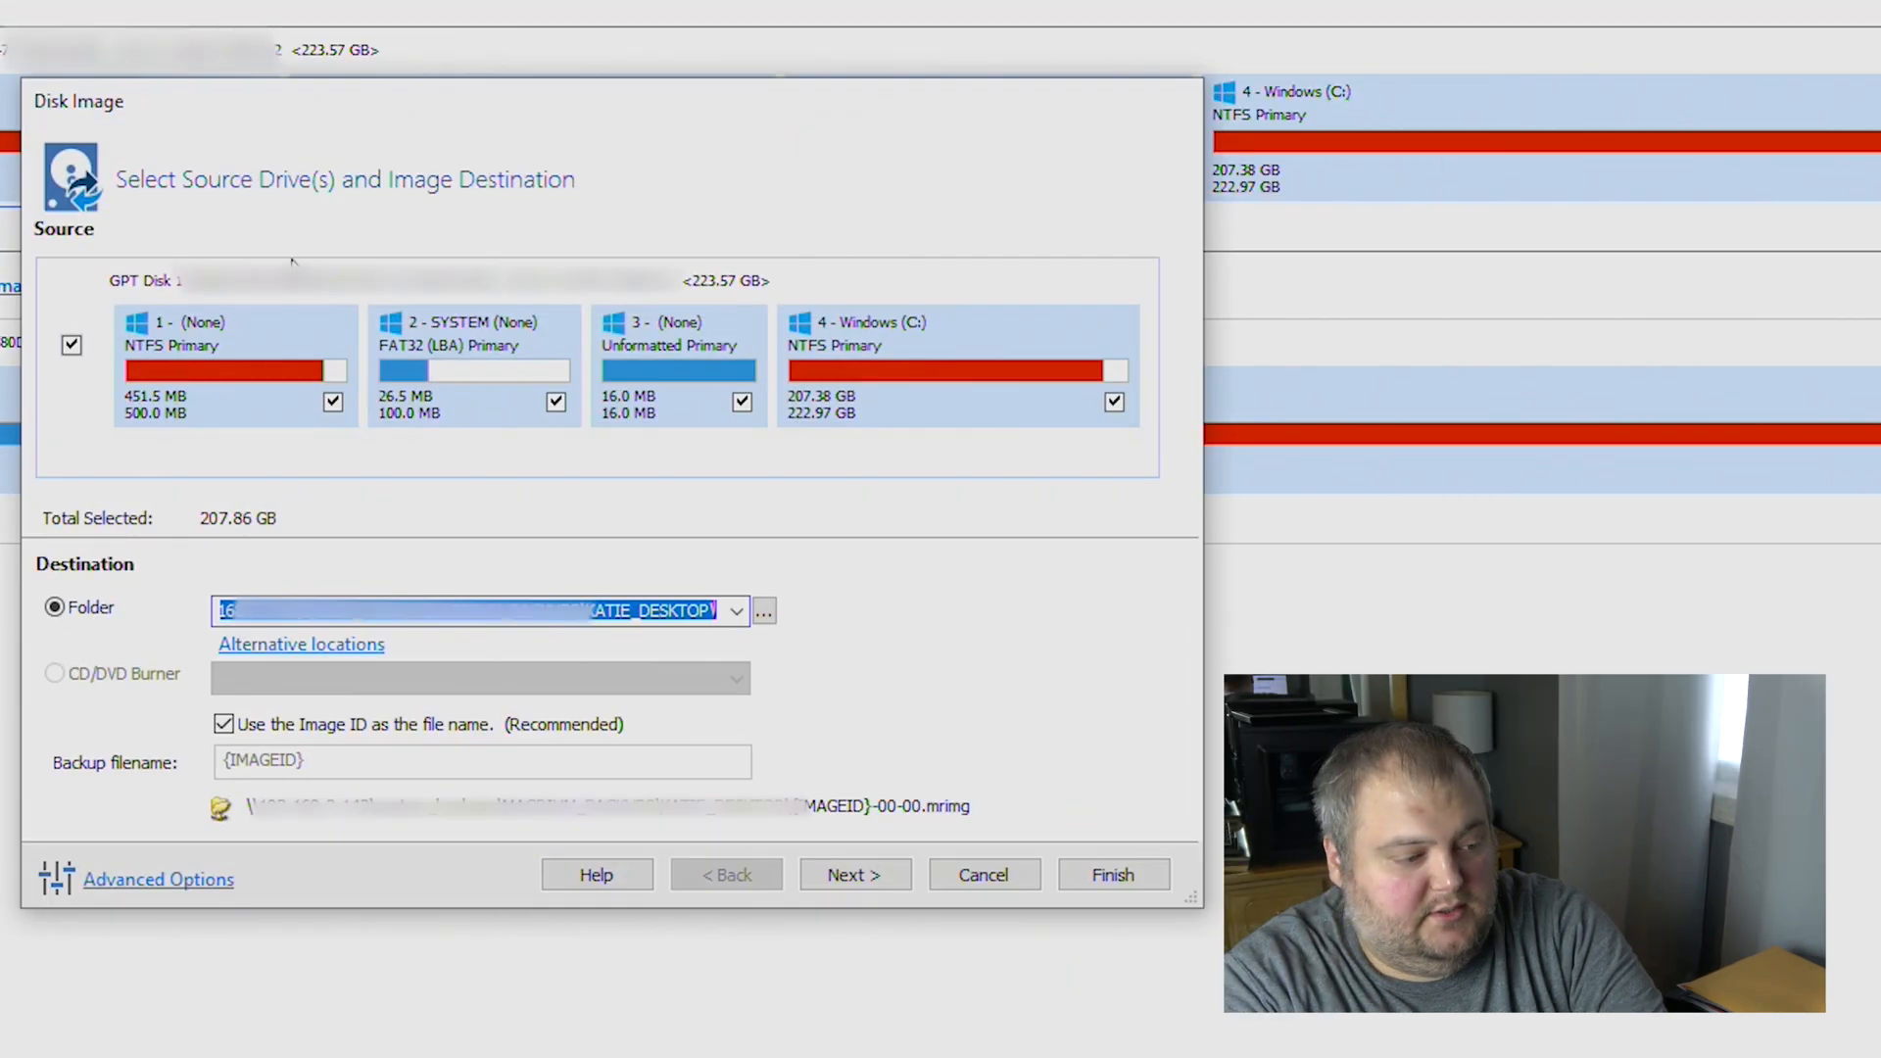
left_click(765, 614)
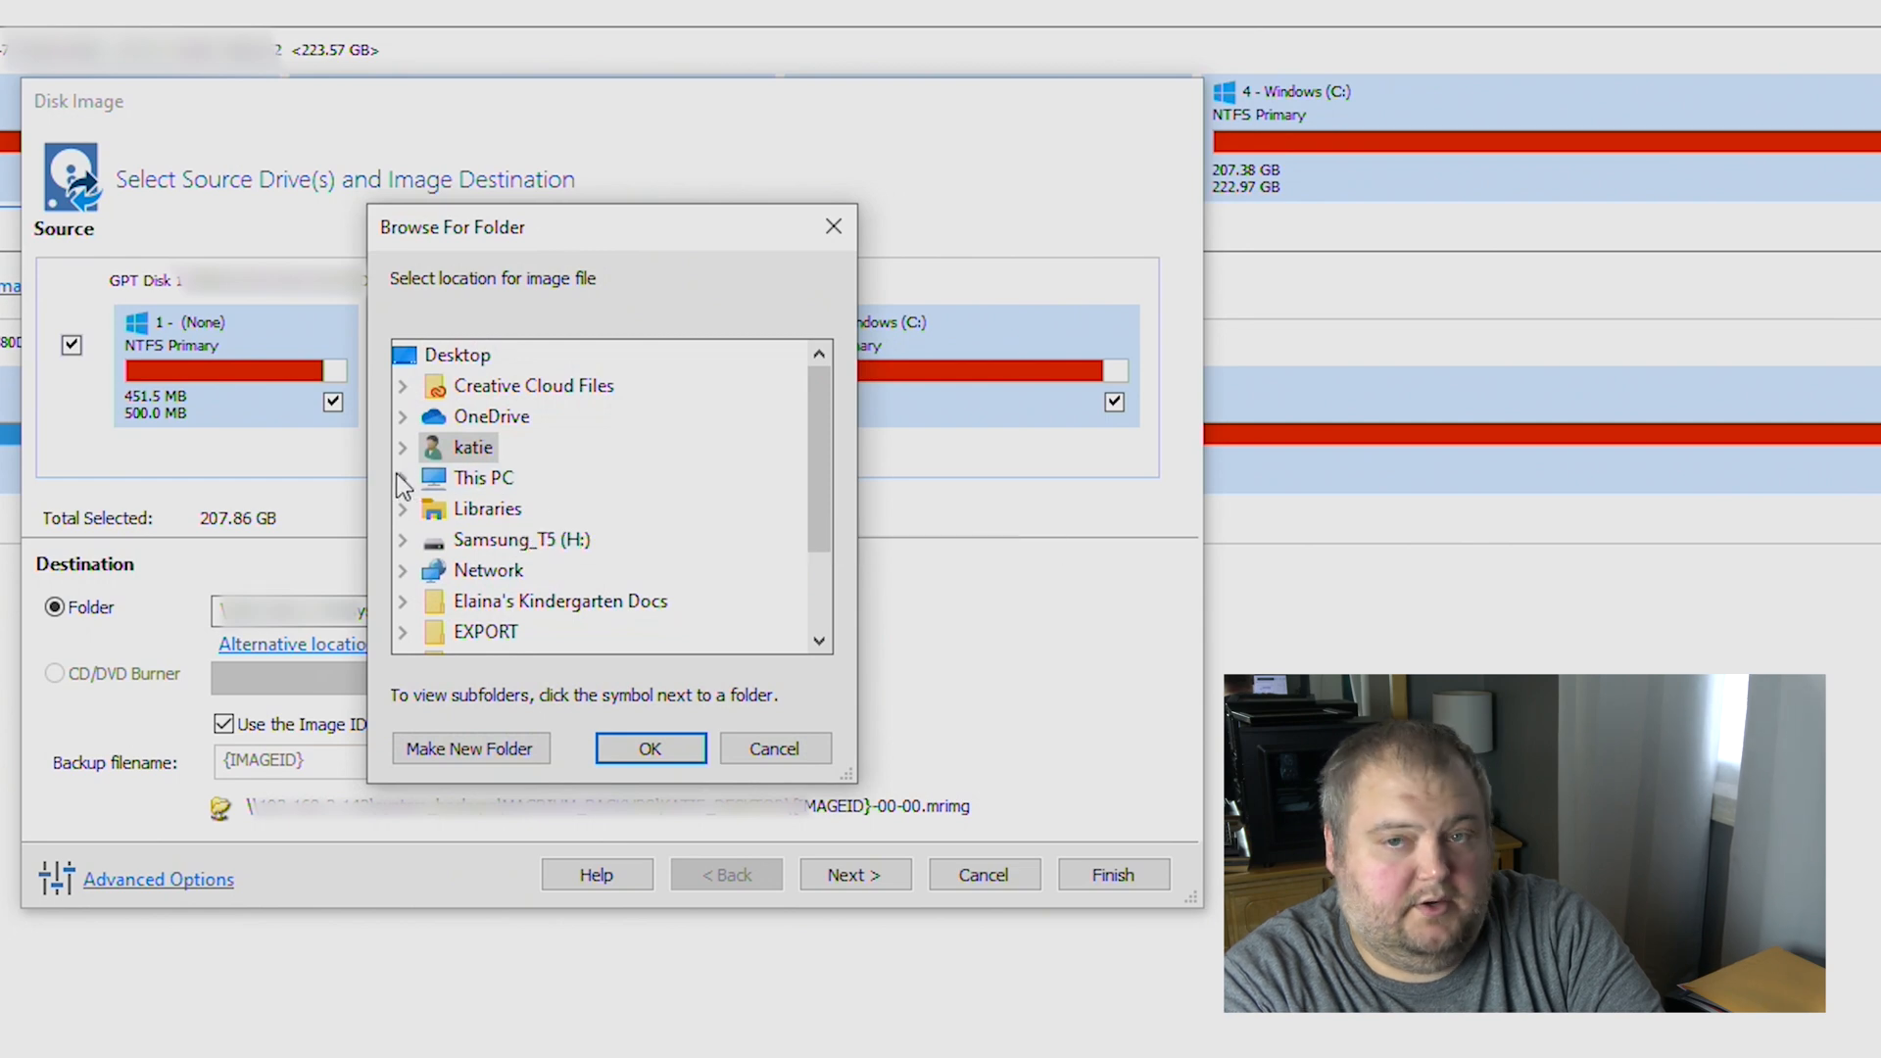
left_click(401, 539)
left_click(431, 355)
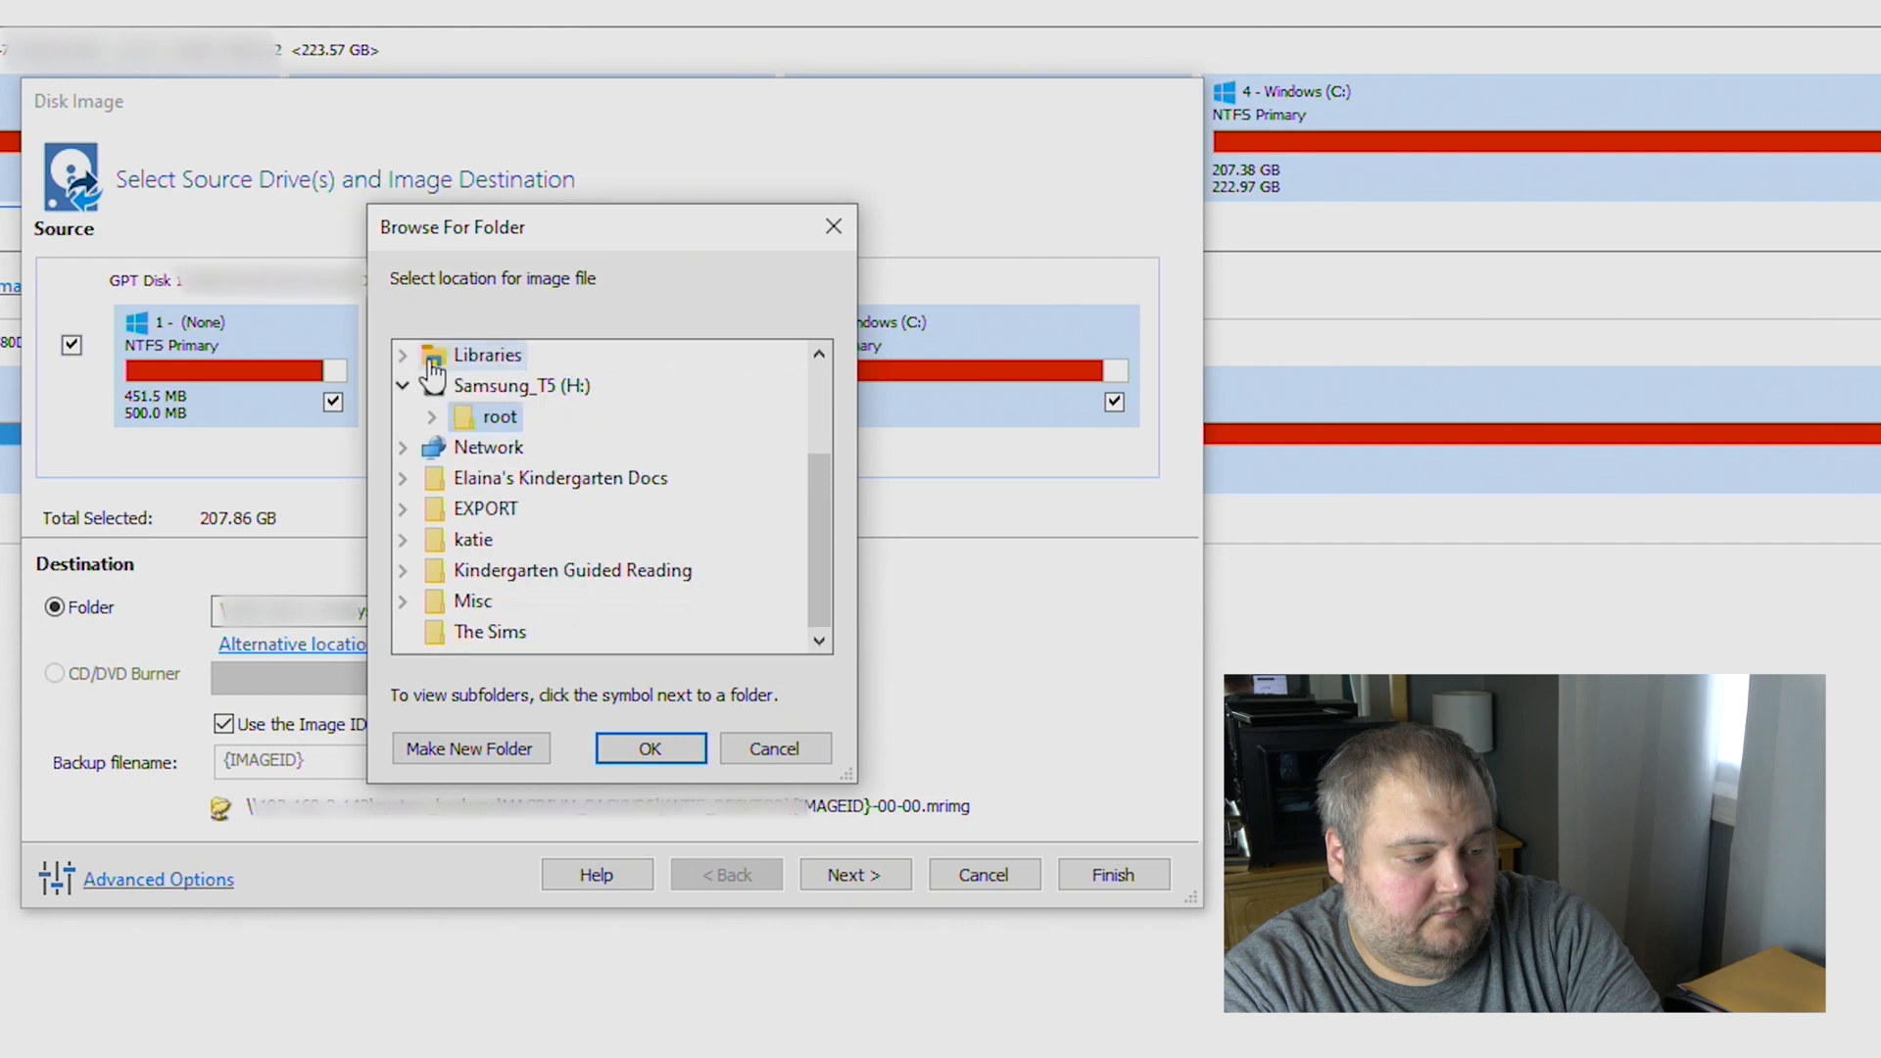
left_click(524, 386)
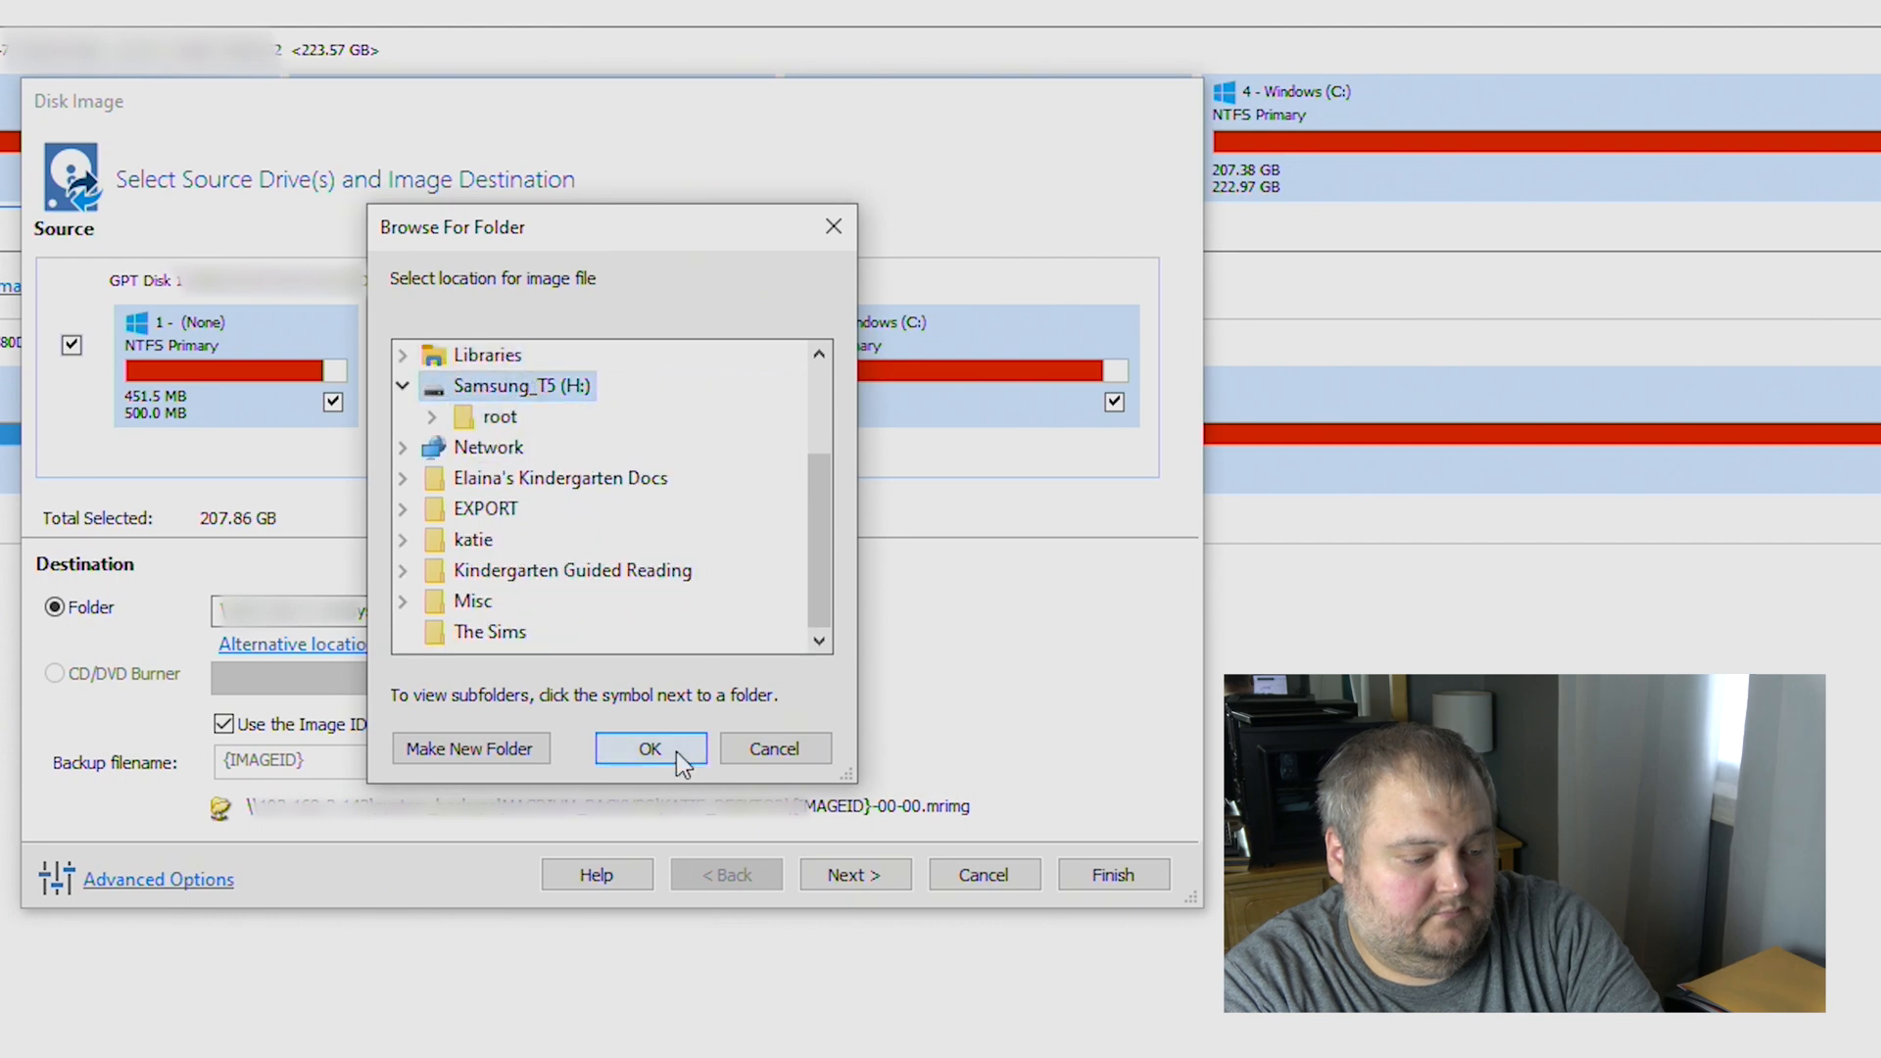
left_click(533, 750)
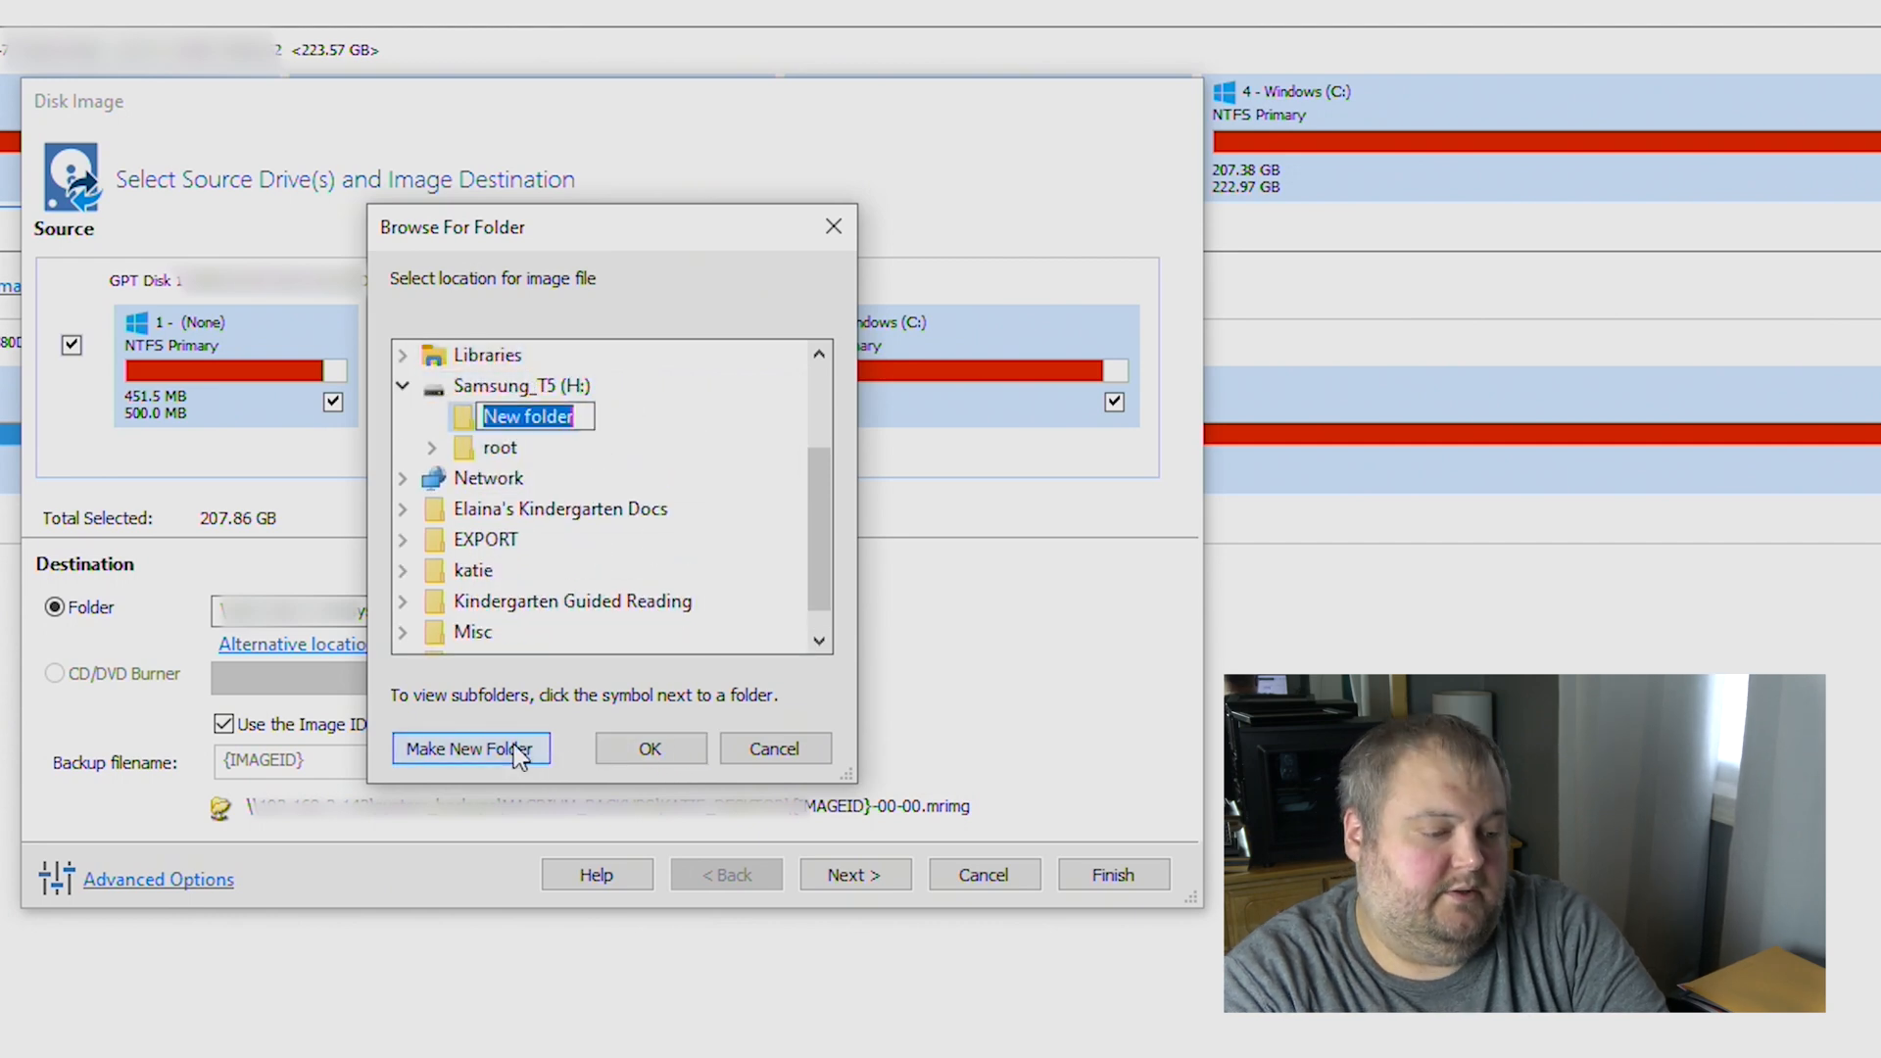
type("macrium_backup")
key("Return")
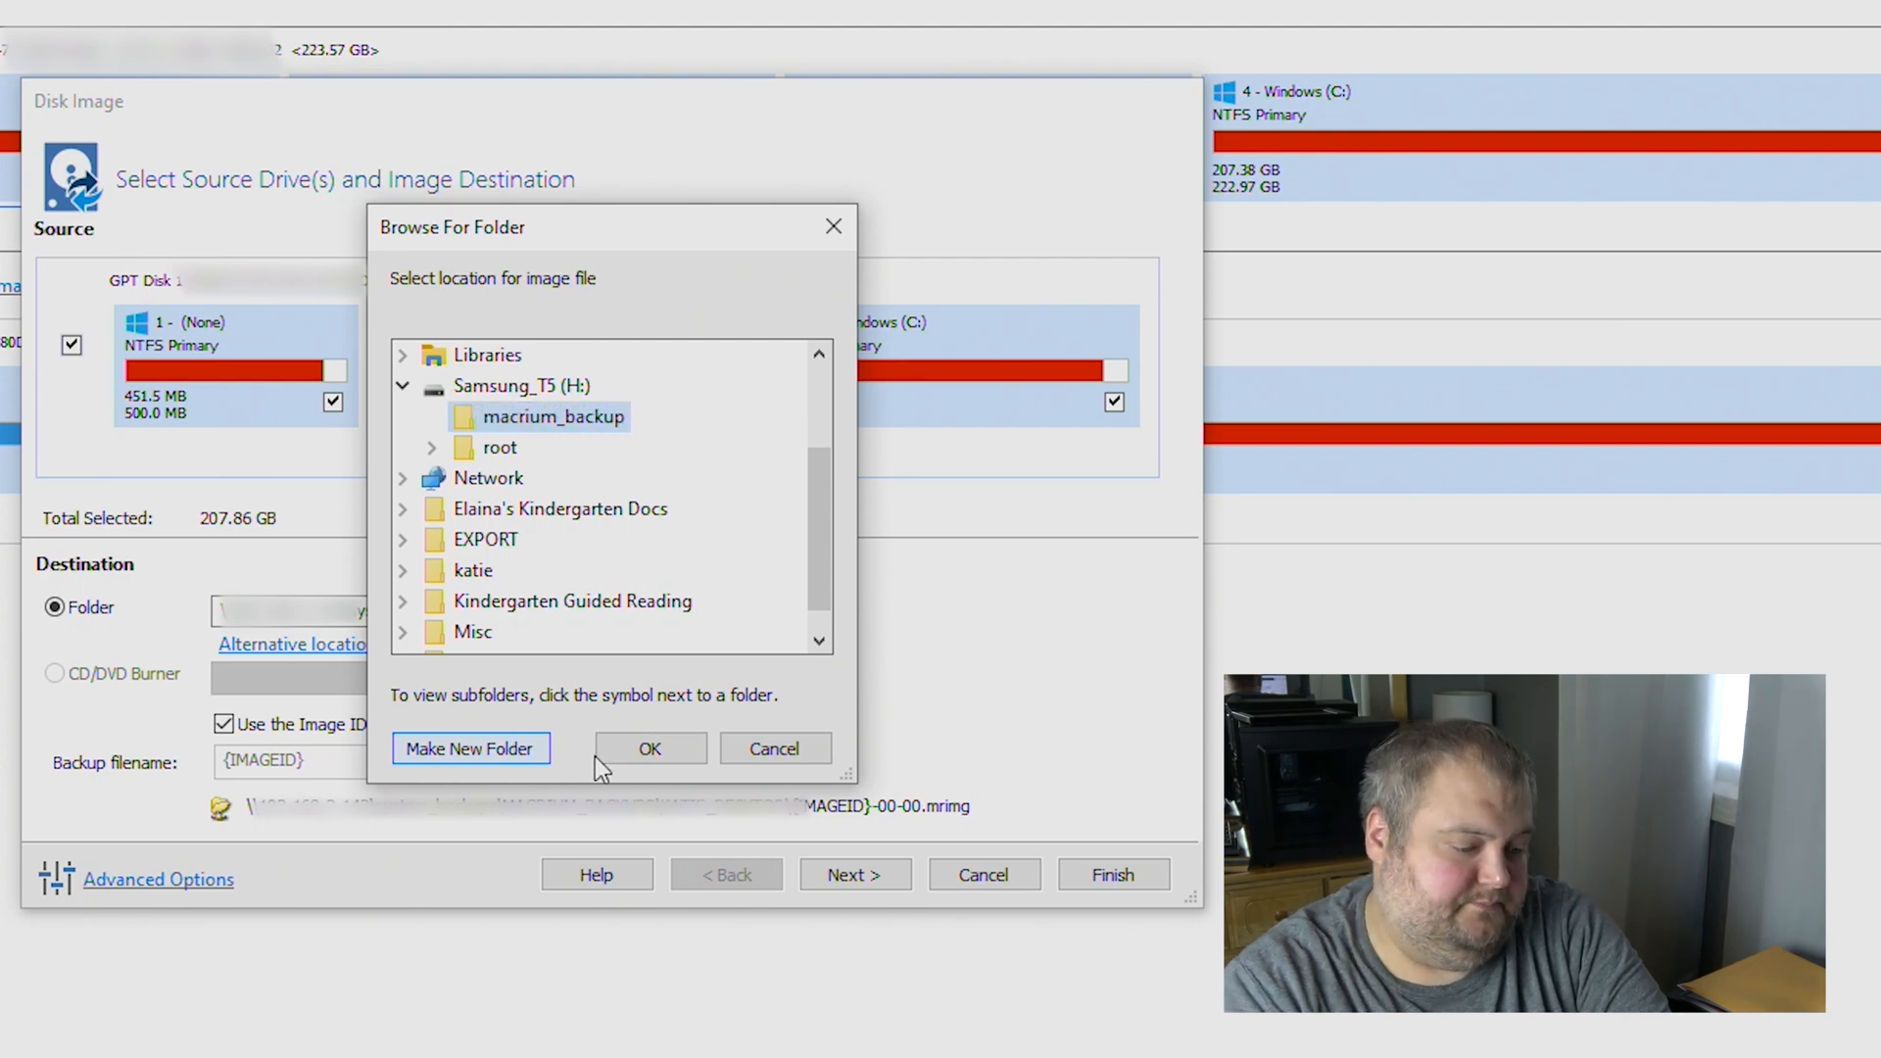
left_click(613, 749)
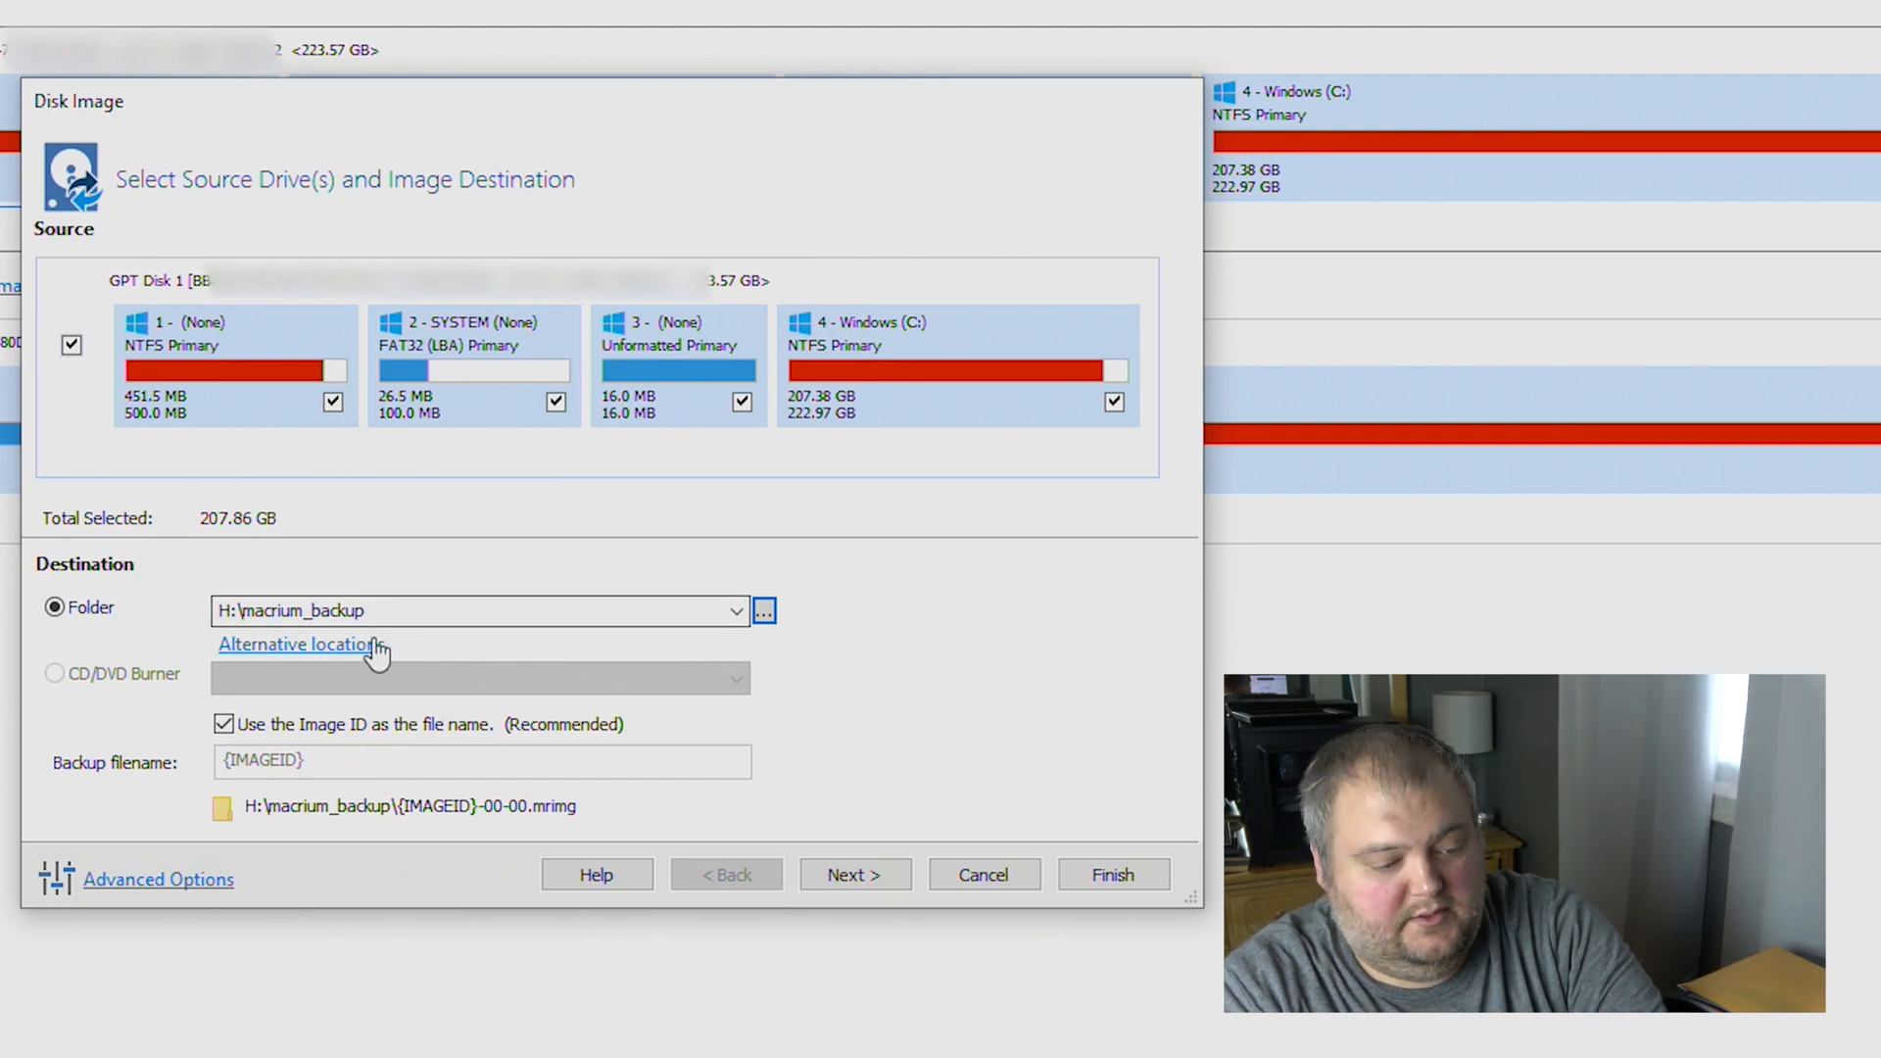
Accept the source and destination, keep the backup plan template at None without schedules, and proceed to the imaging summary
left_click(853, 875)
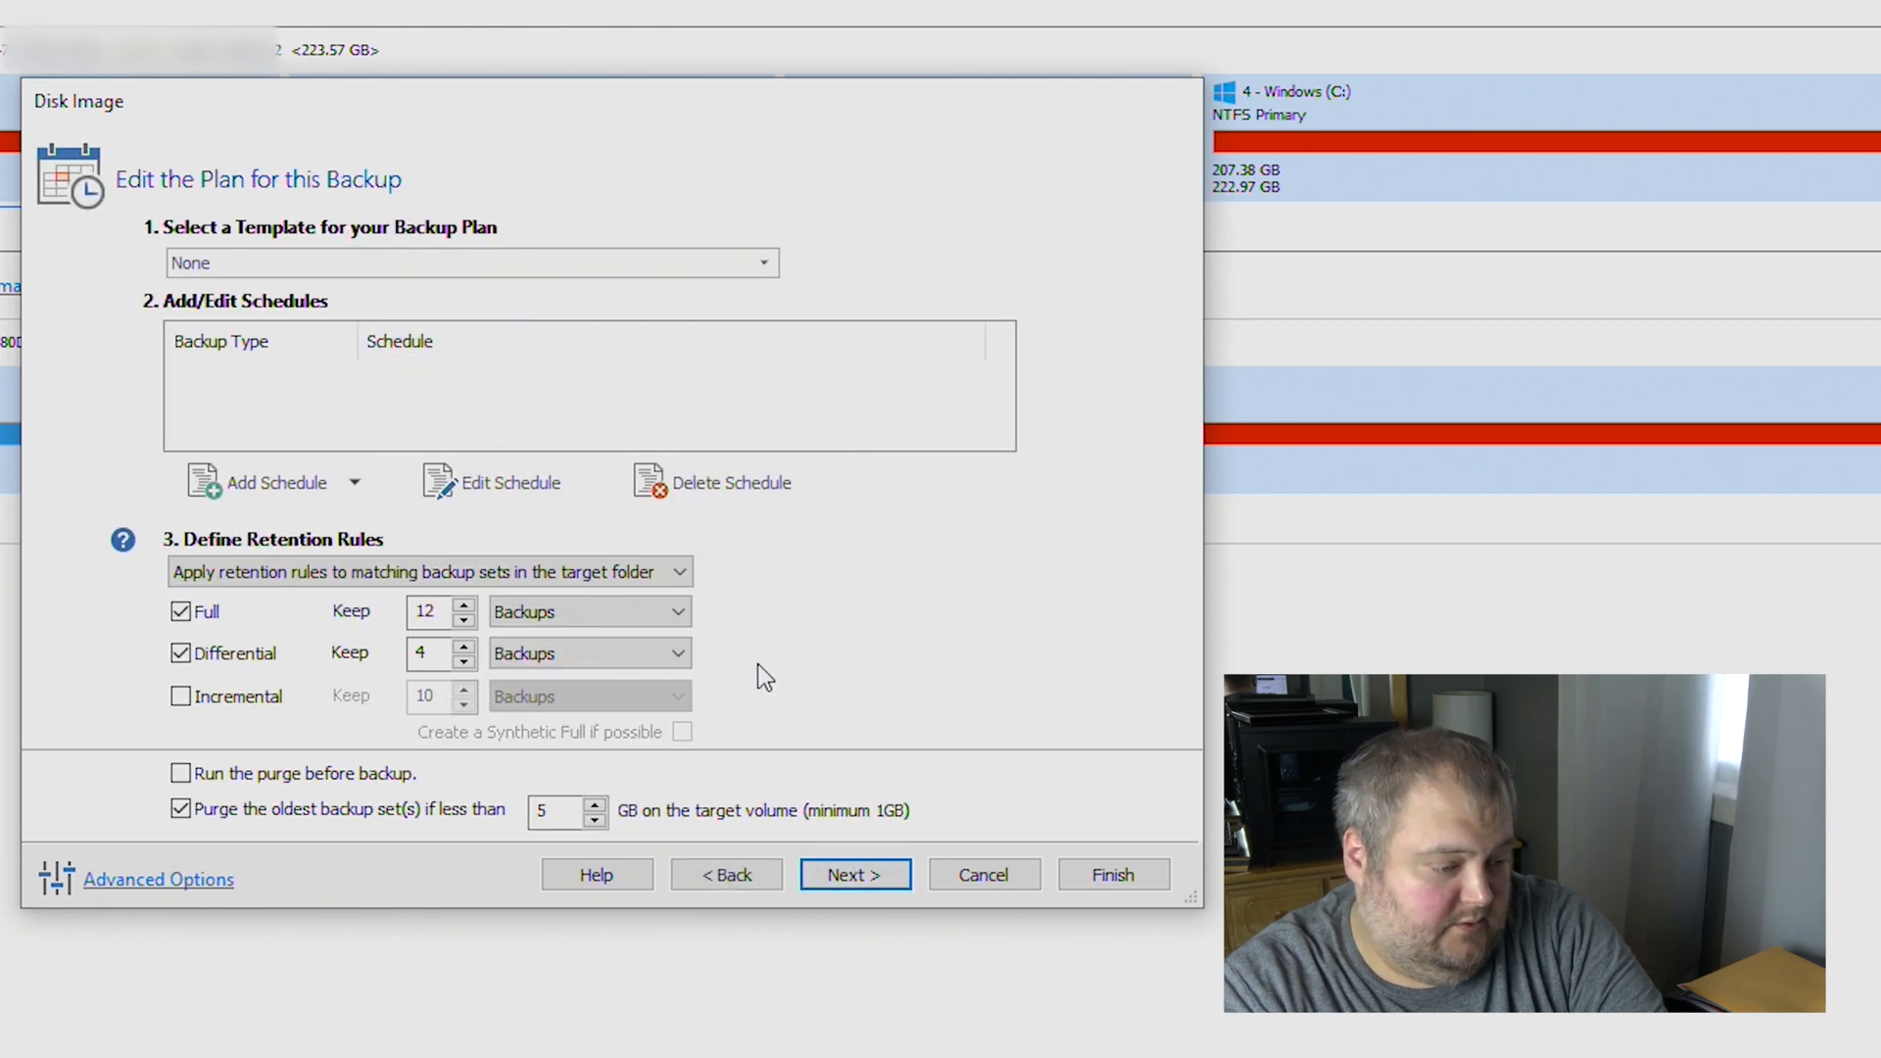
left_click(508, 259)
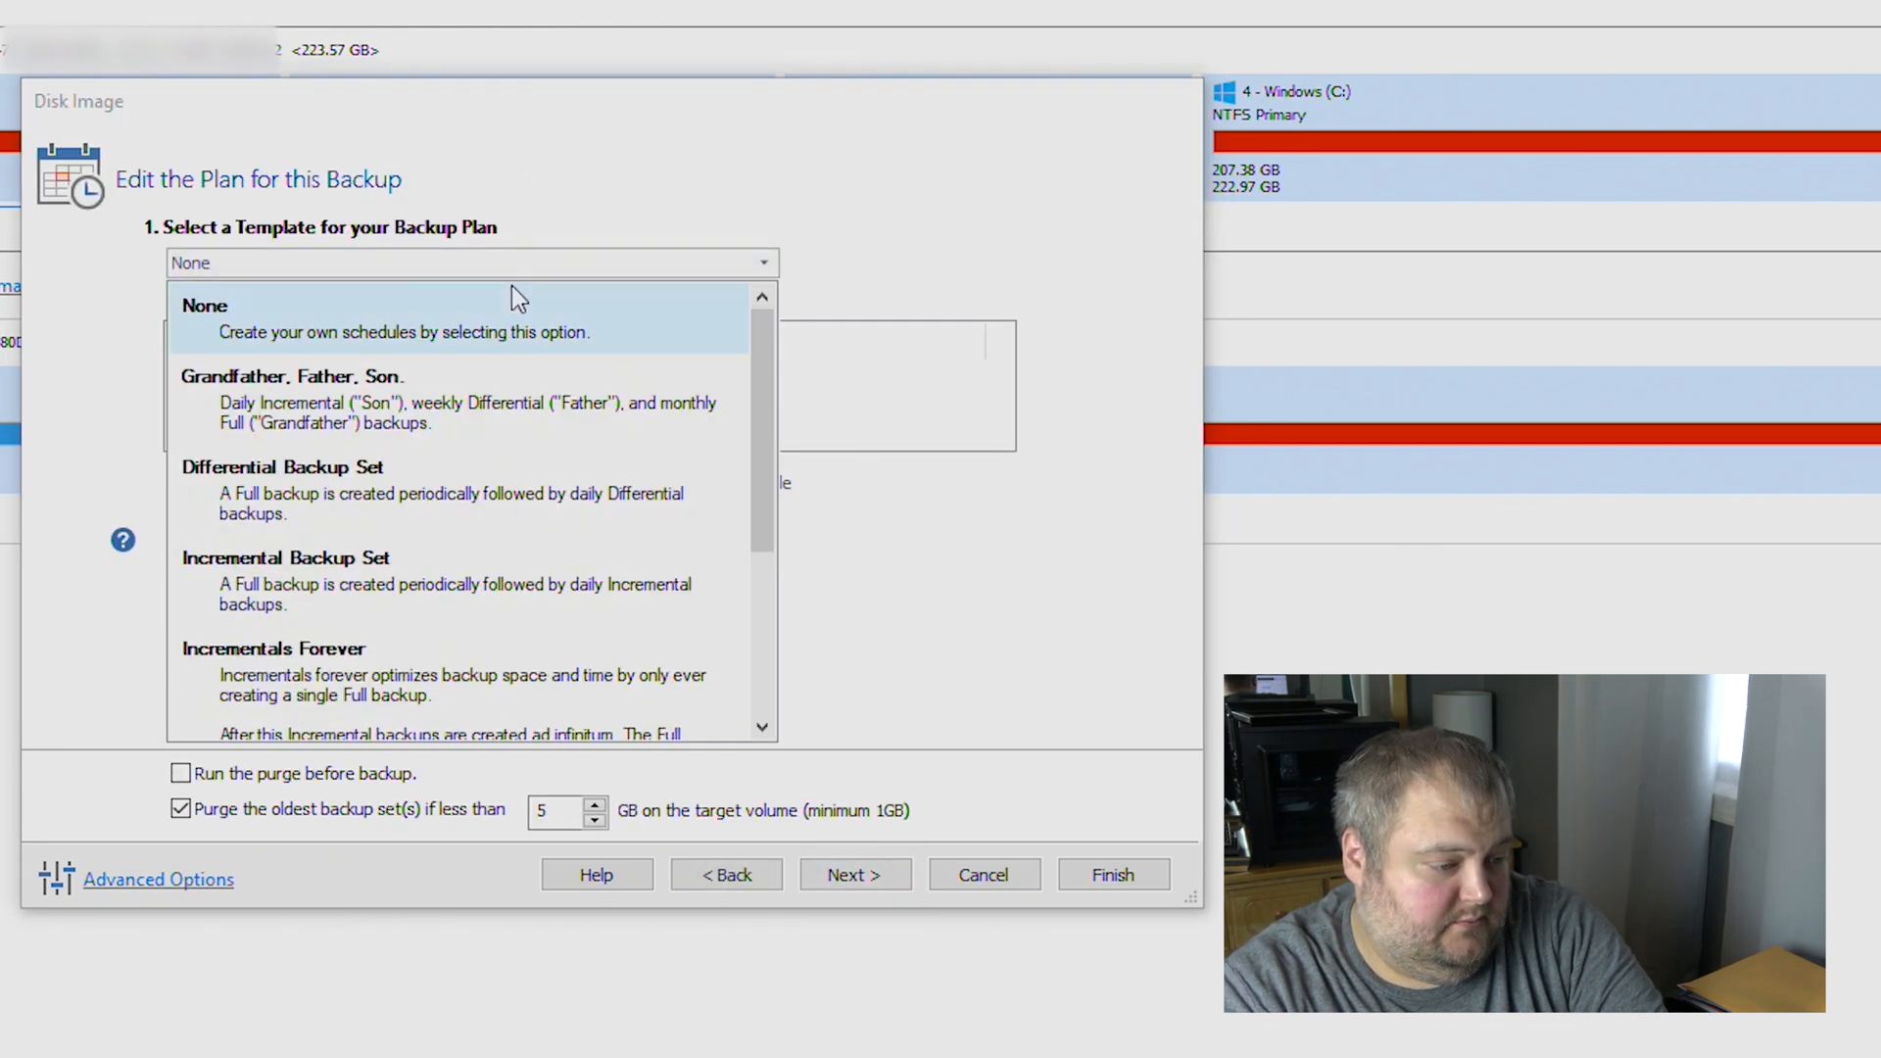
left_click(515, 294)
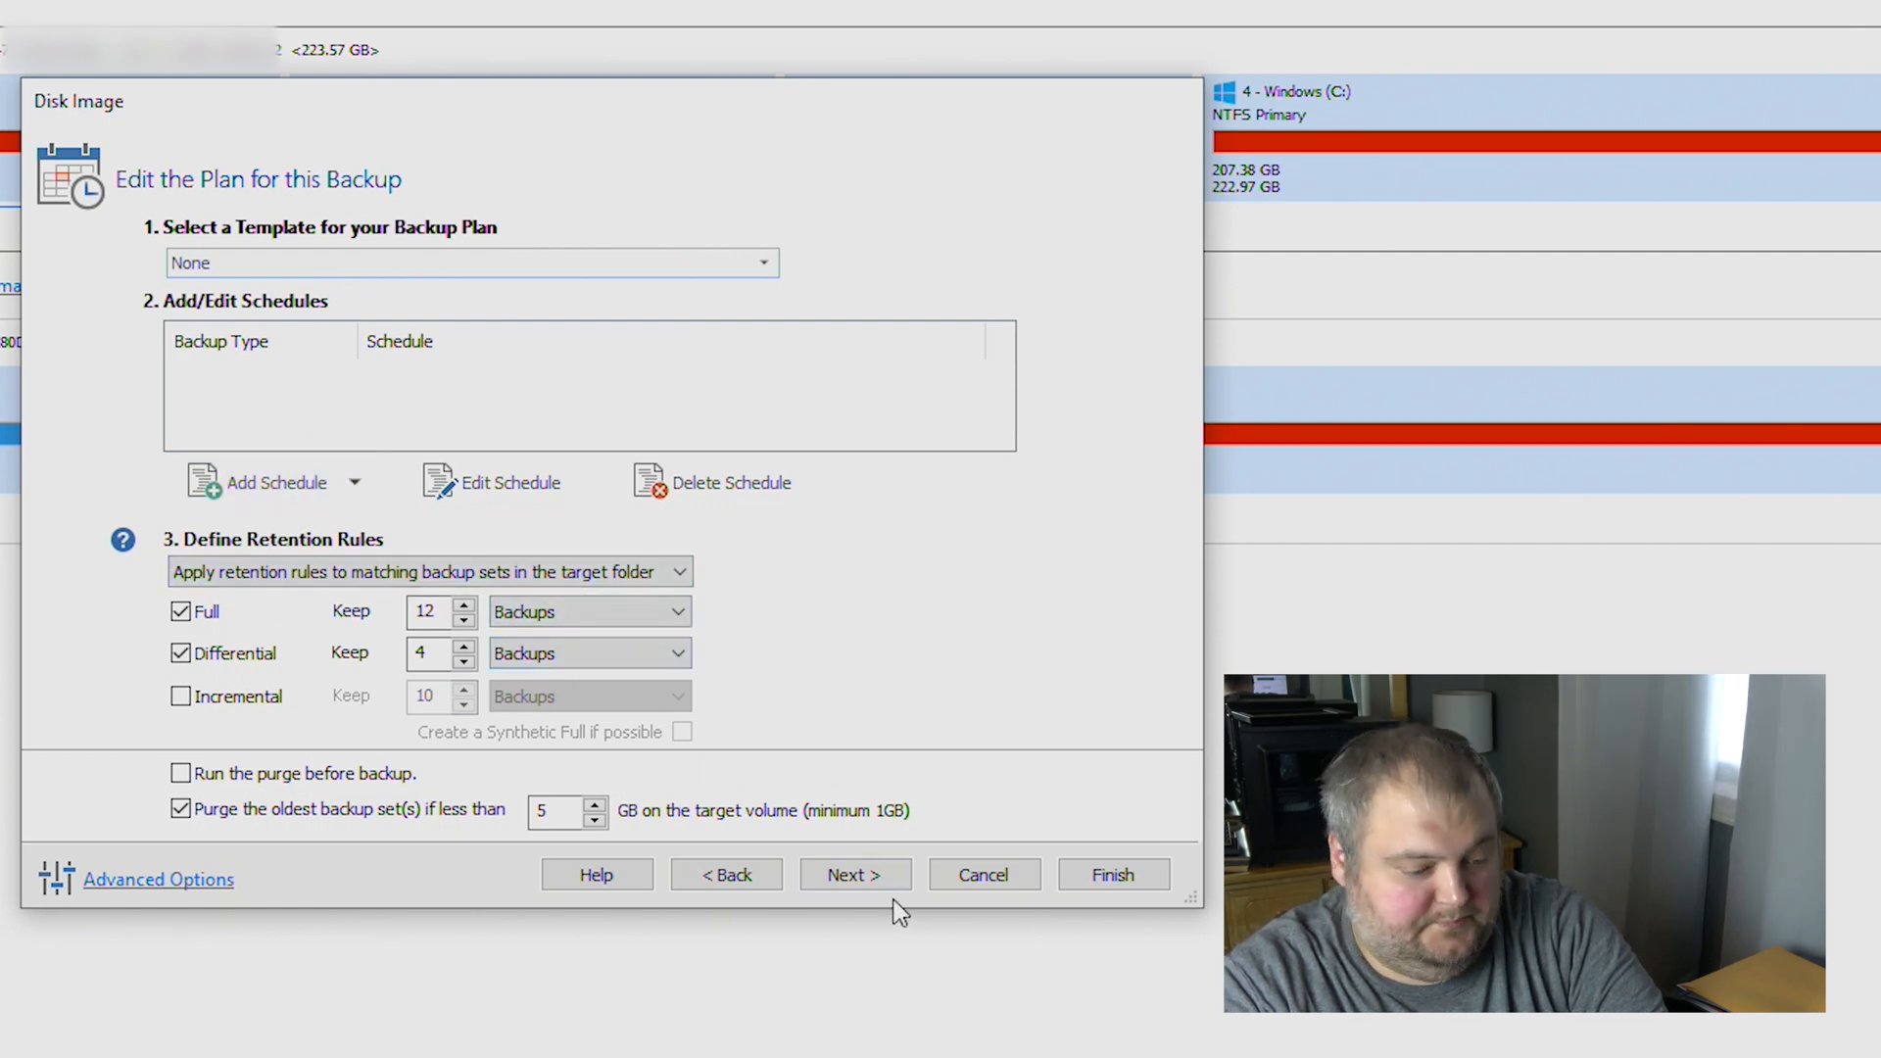
left_click(879, 874)
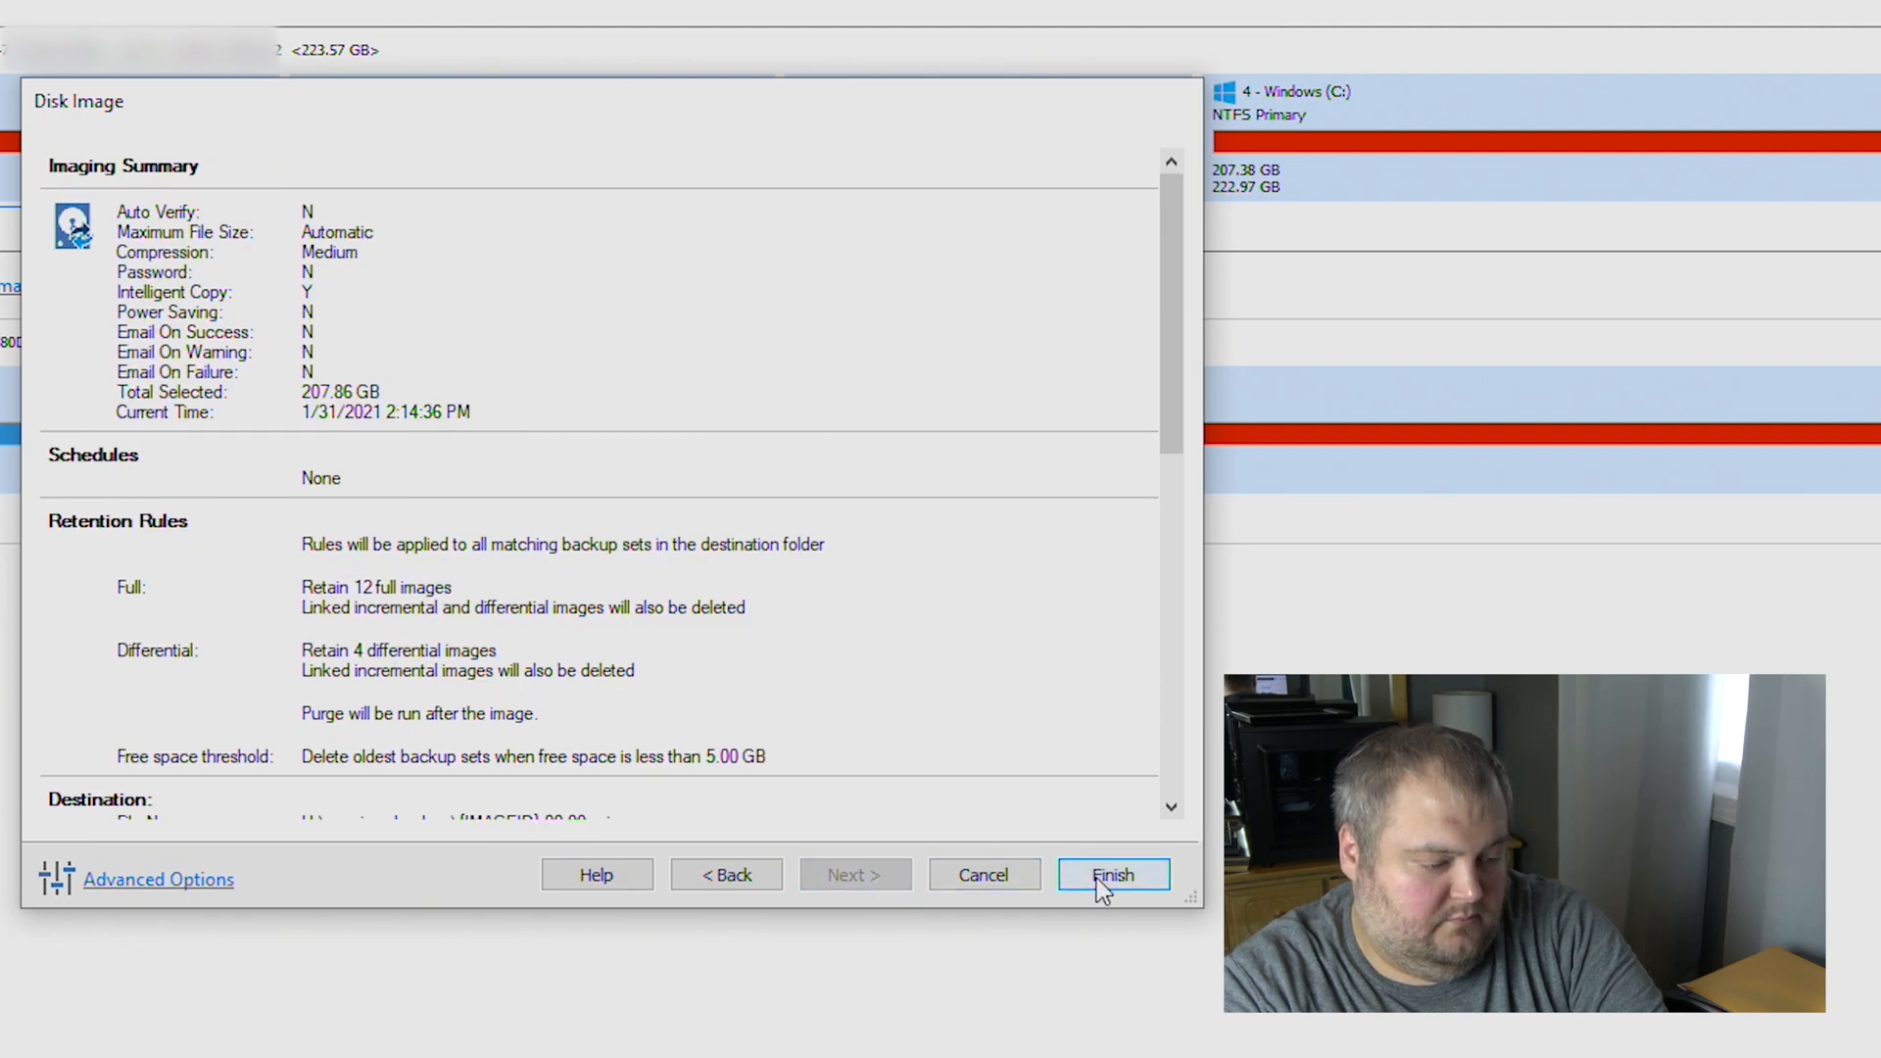
Recheck the source, destination and backup plan settings, ending back at the imaging summary
left_click(750, 864)
left_click(750, 864)
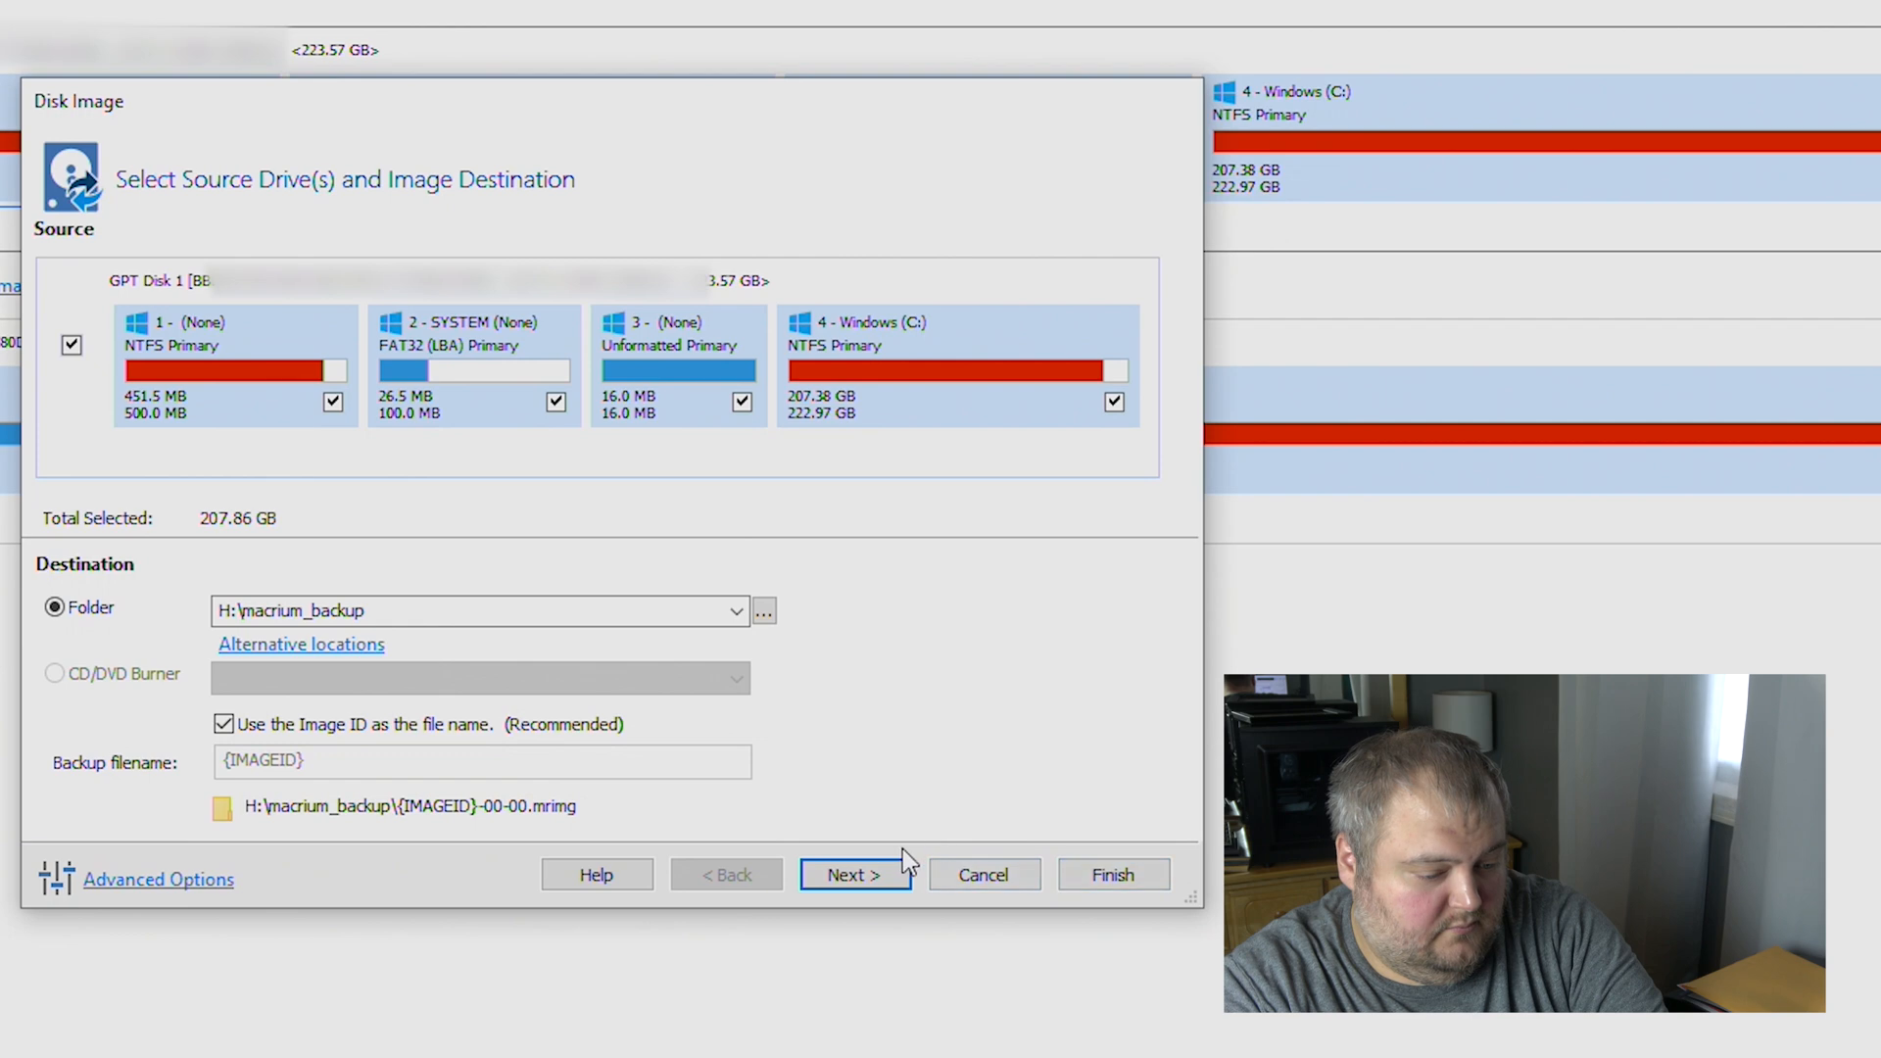
left_click(891, 874)
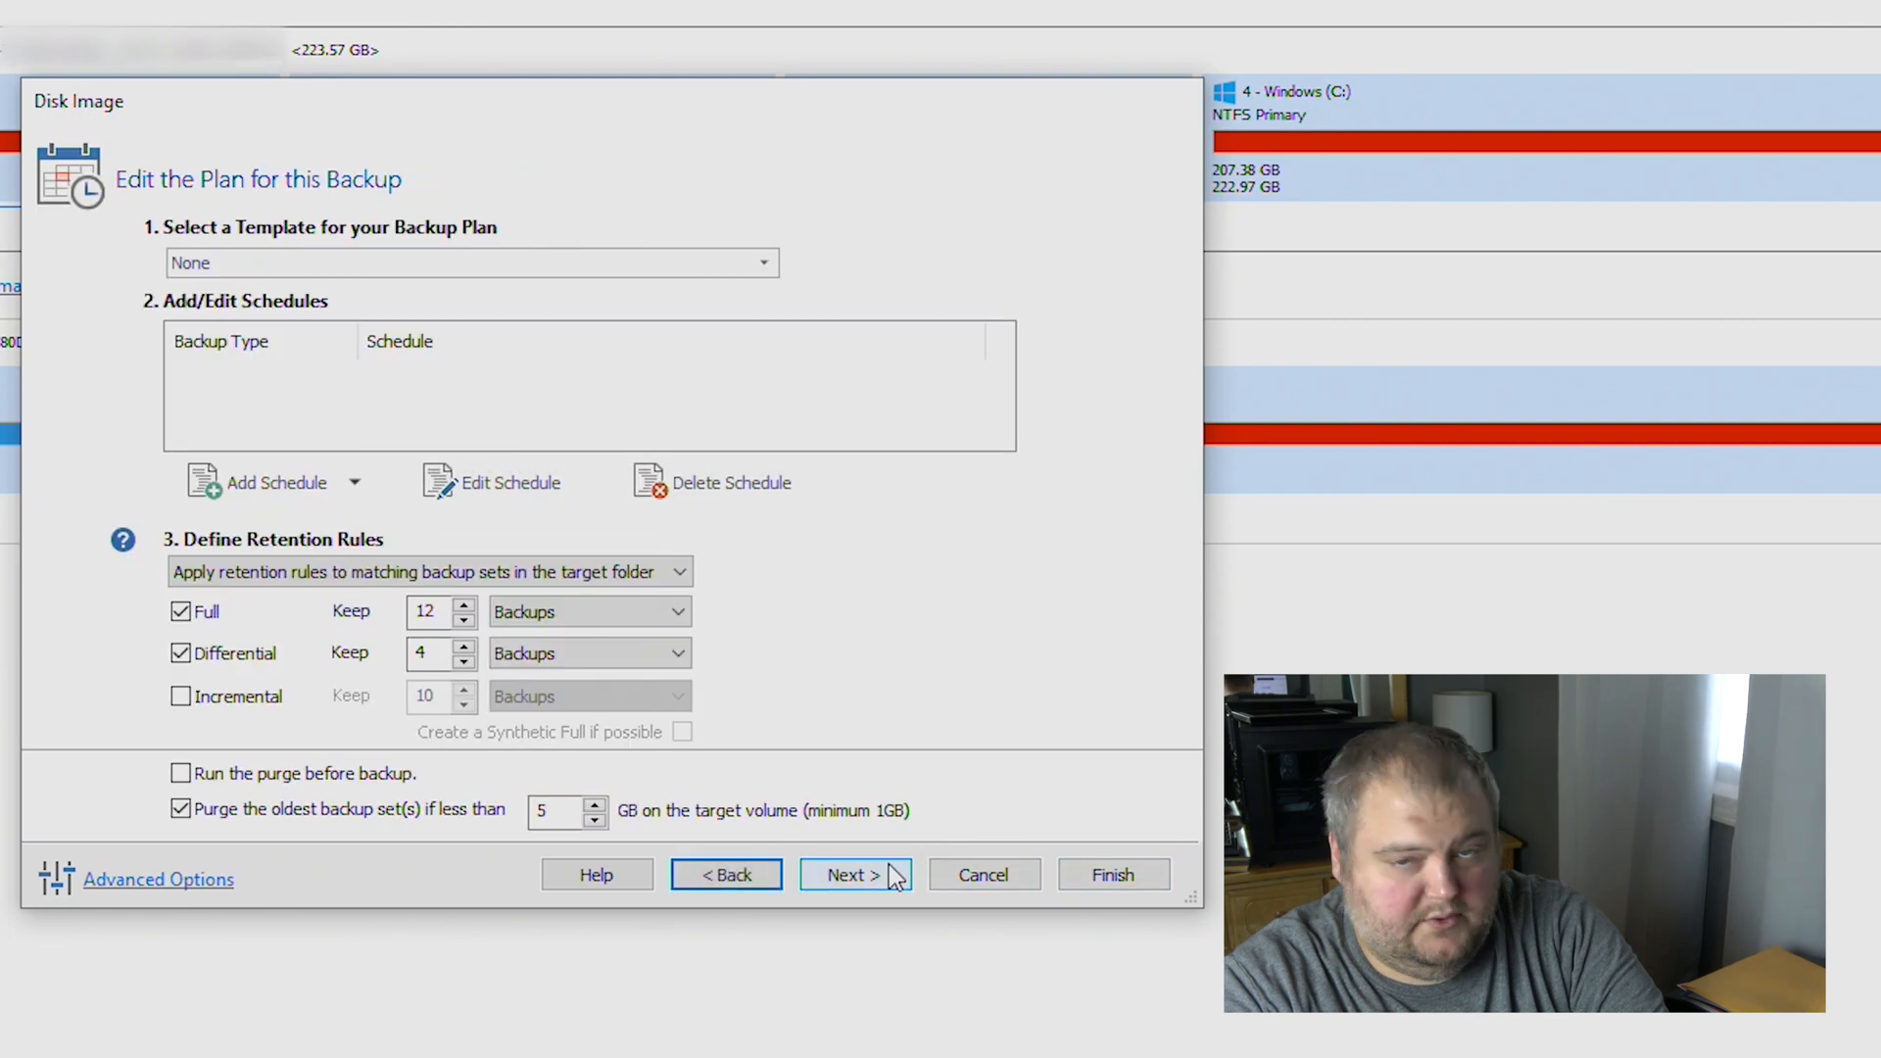
left_click(892, 874)
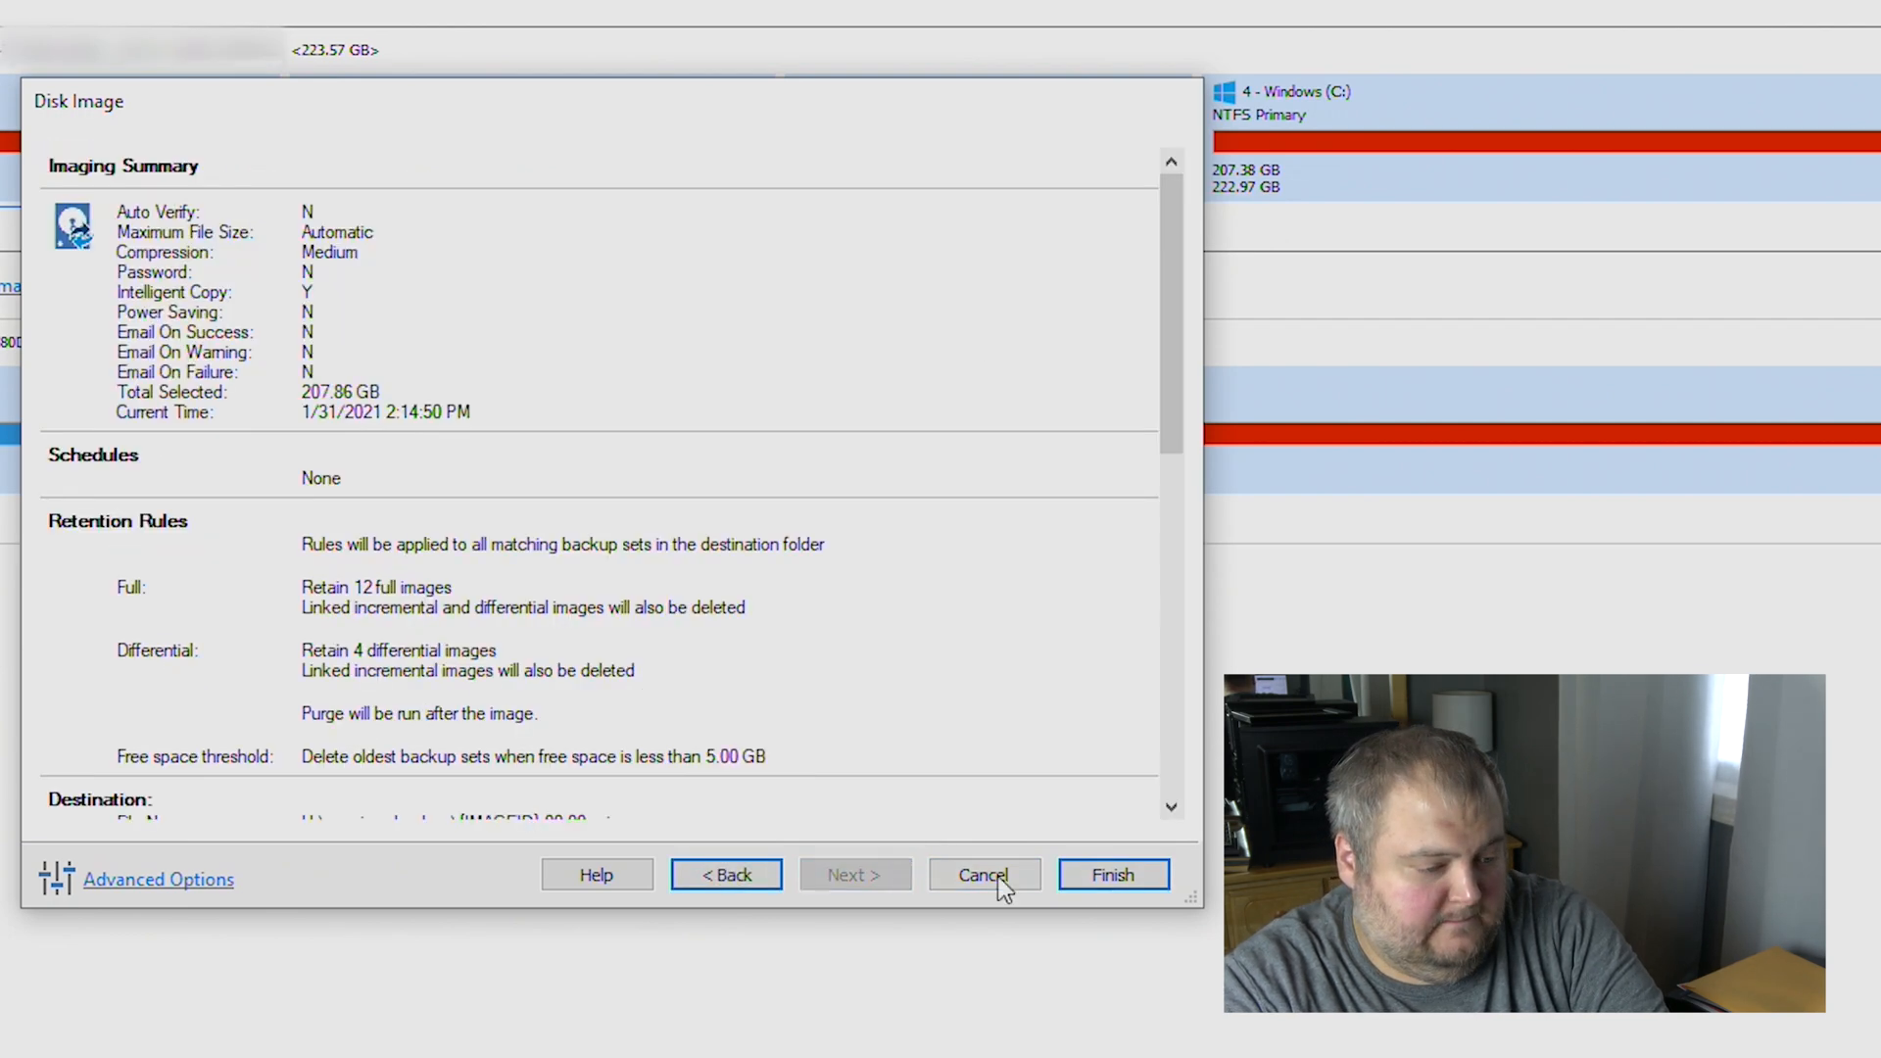
Finish the image setup and run the backup immediately without saving an XML backup definition file
left_click(1124, 878)
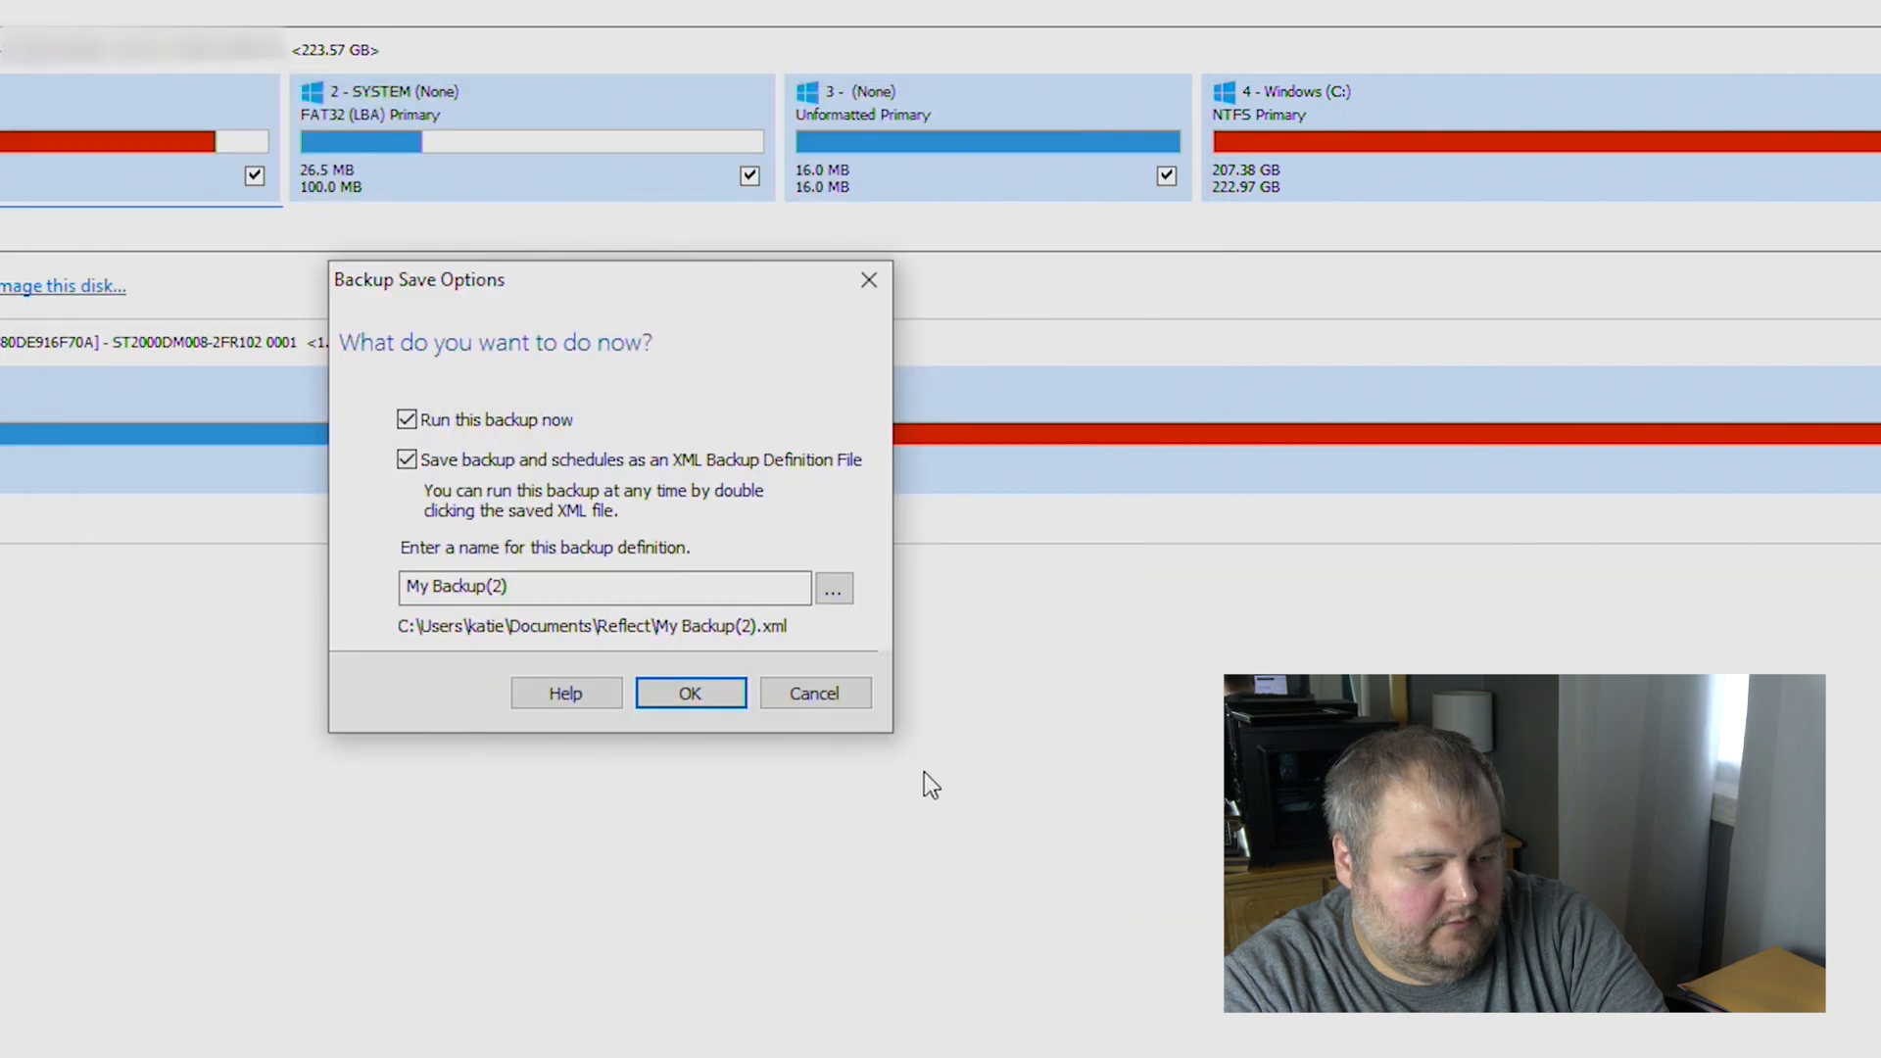
left_click(491, 462)
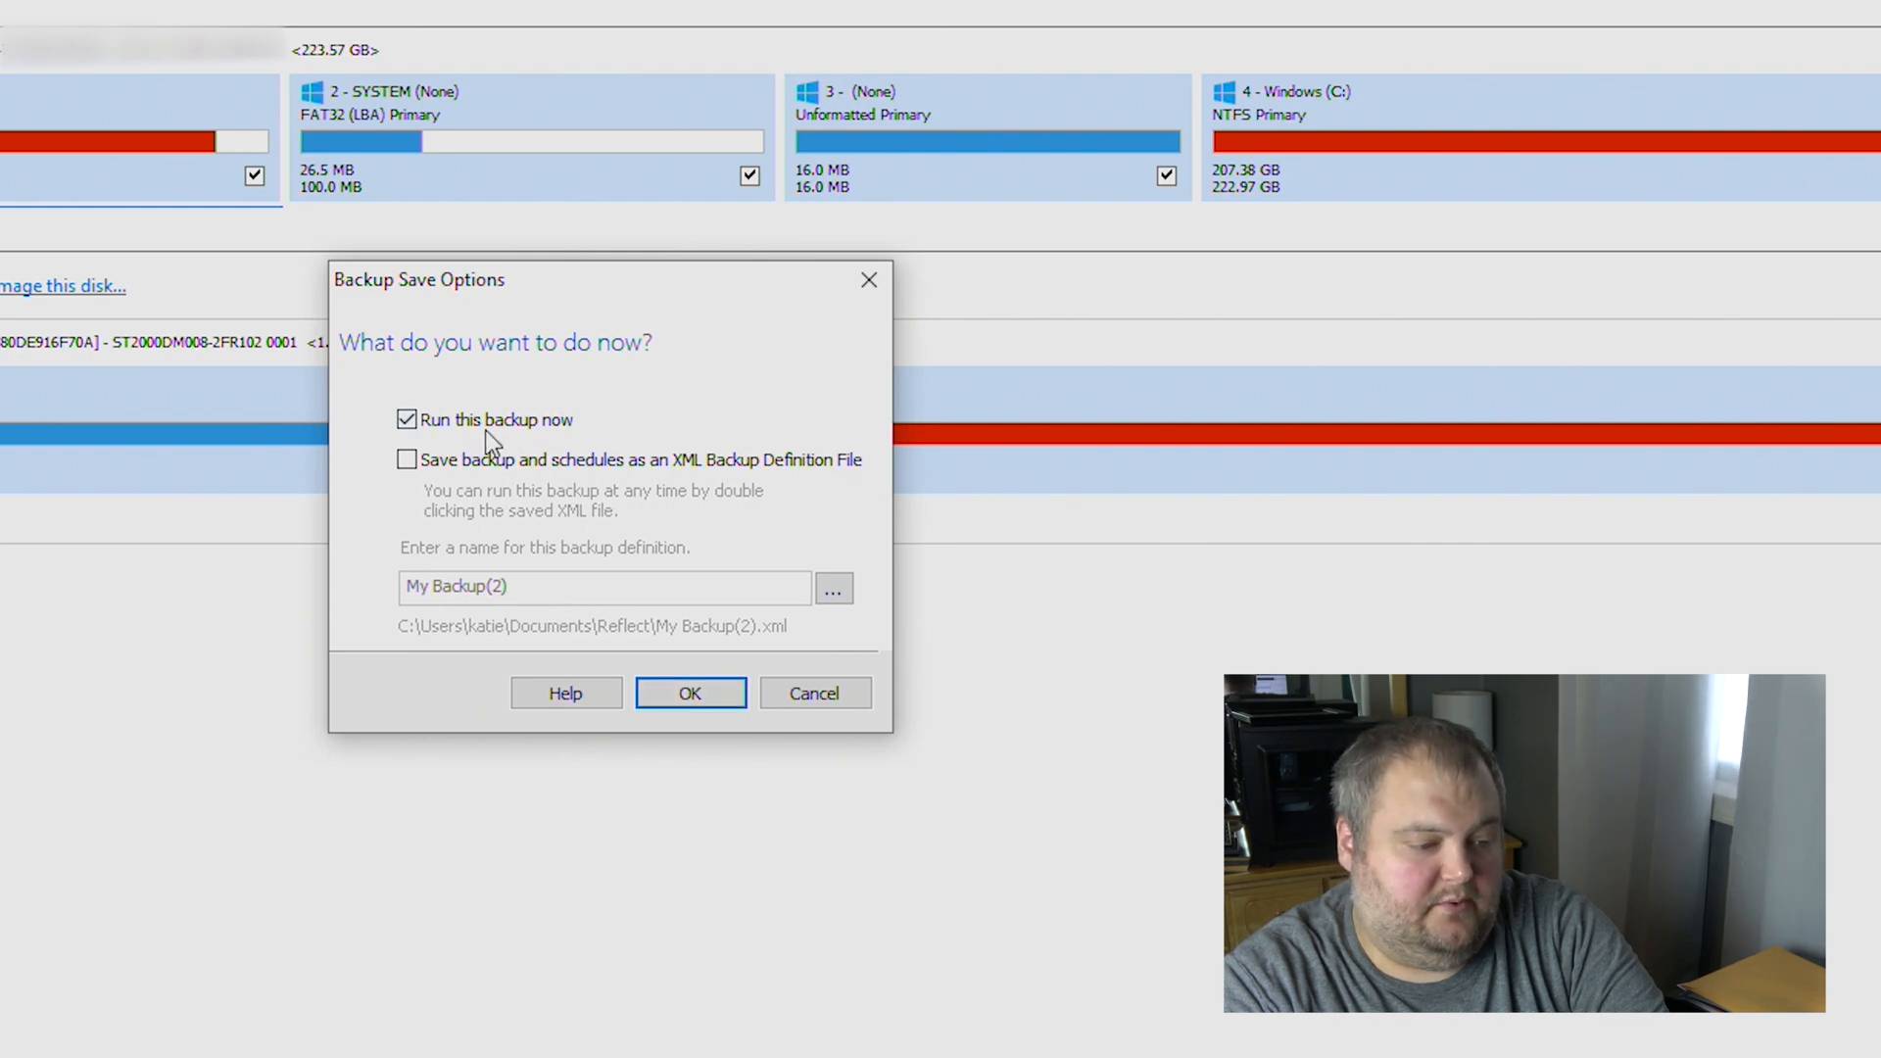
left_click(718, 702)
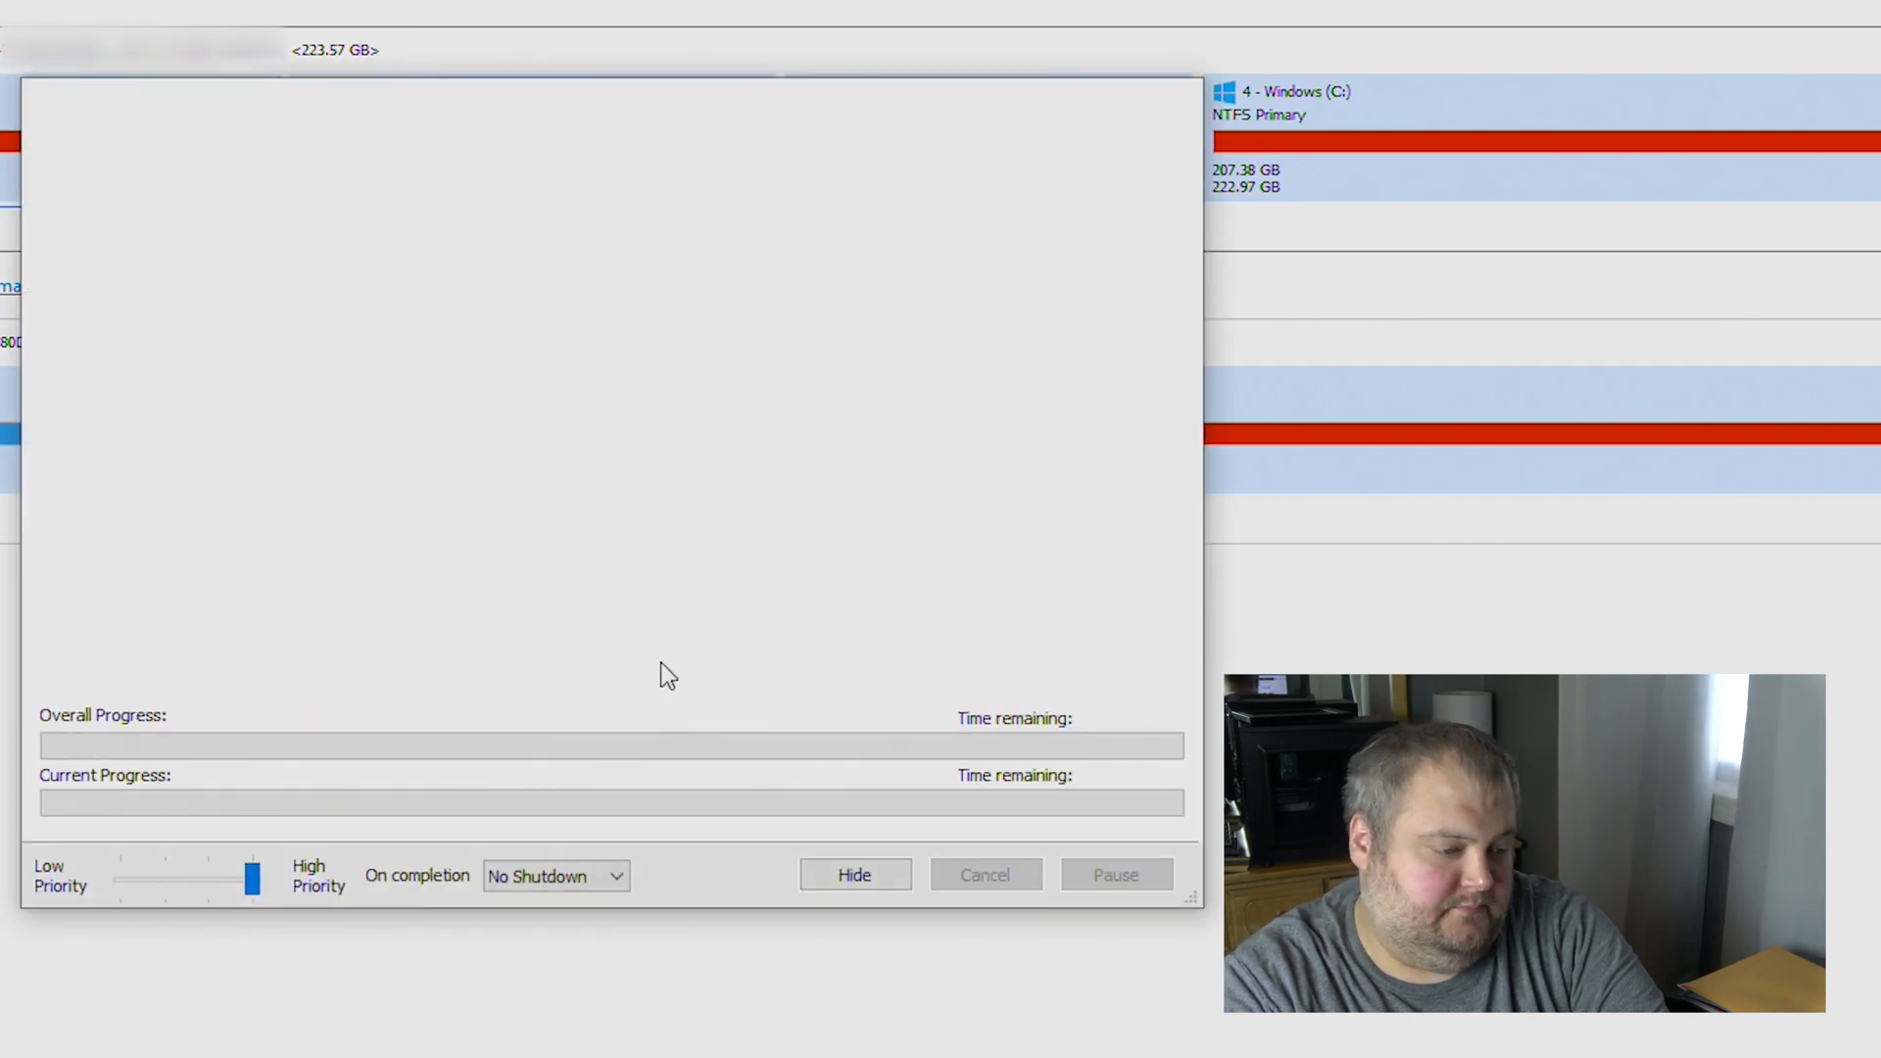
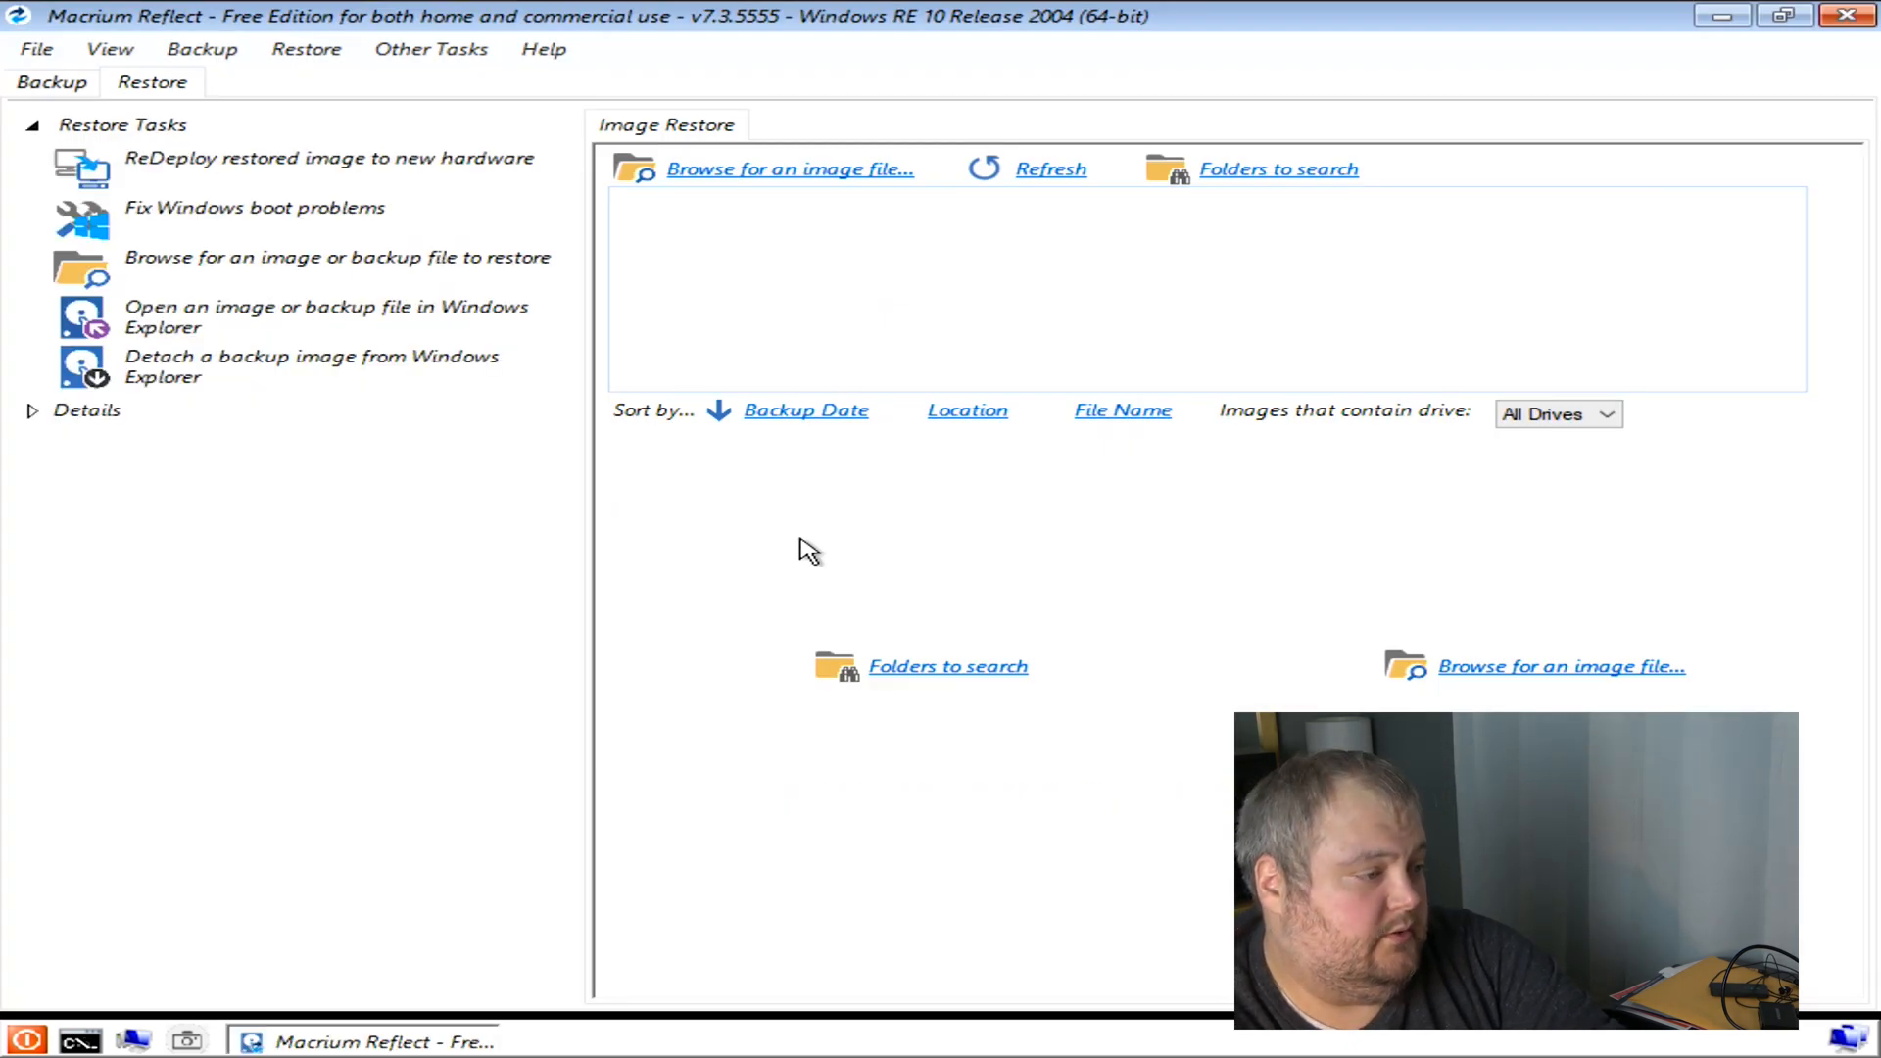
In the rescue environment, load the .mrimg backup image from the backup2 folder on Samsung_T5 (D:)
left_click(852, 174)
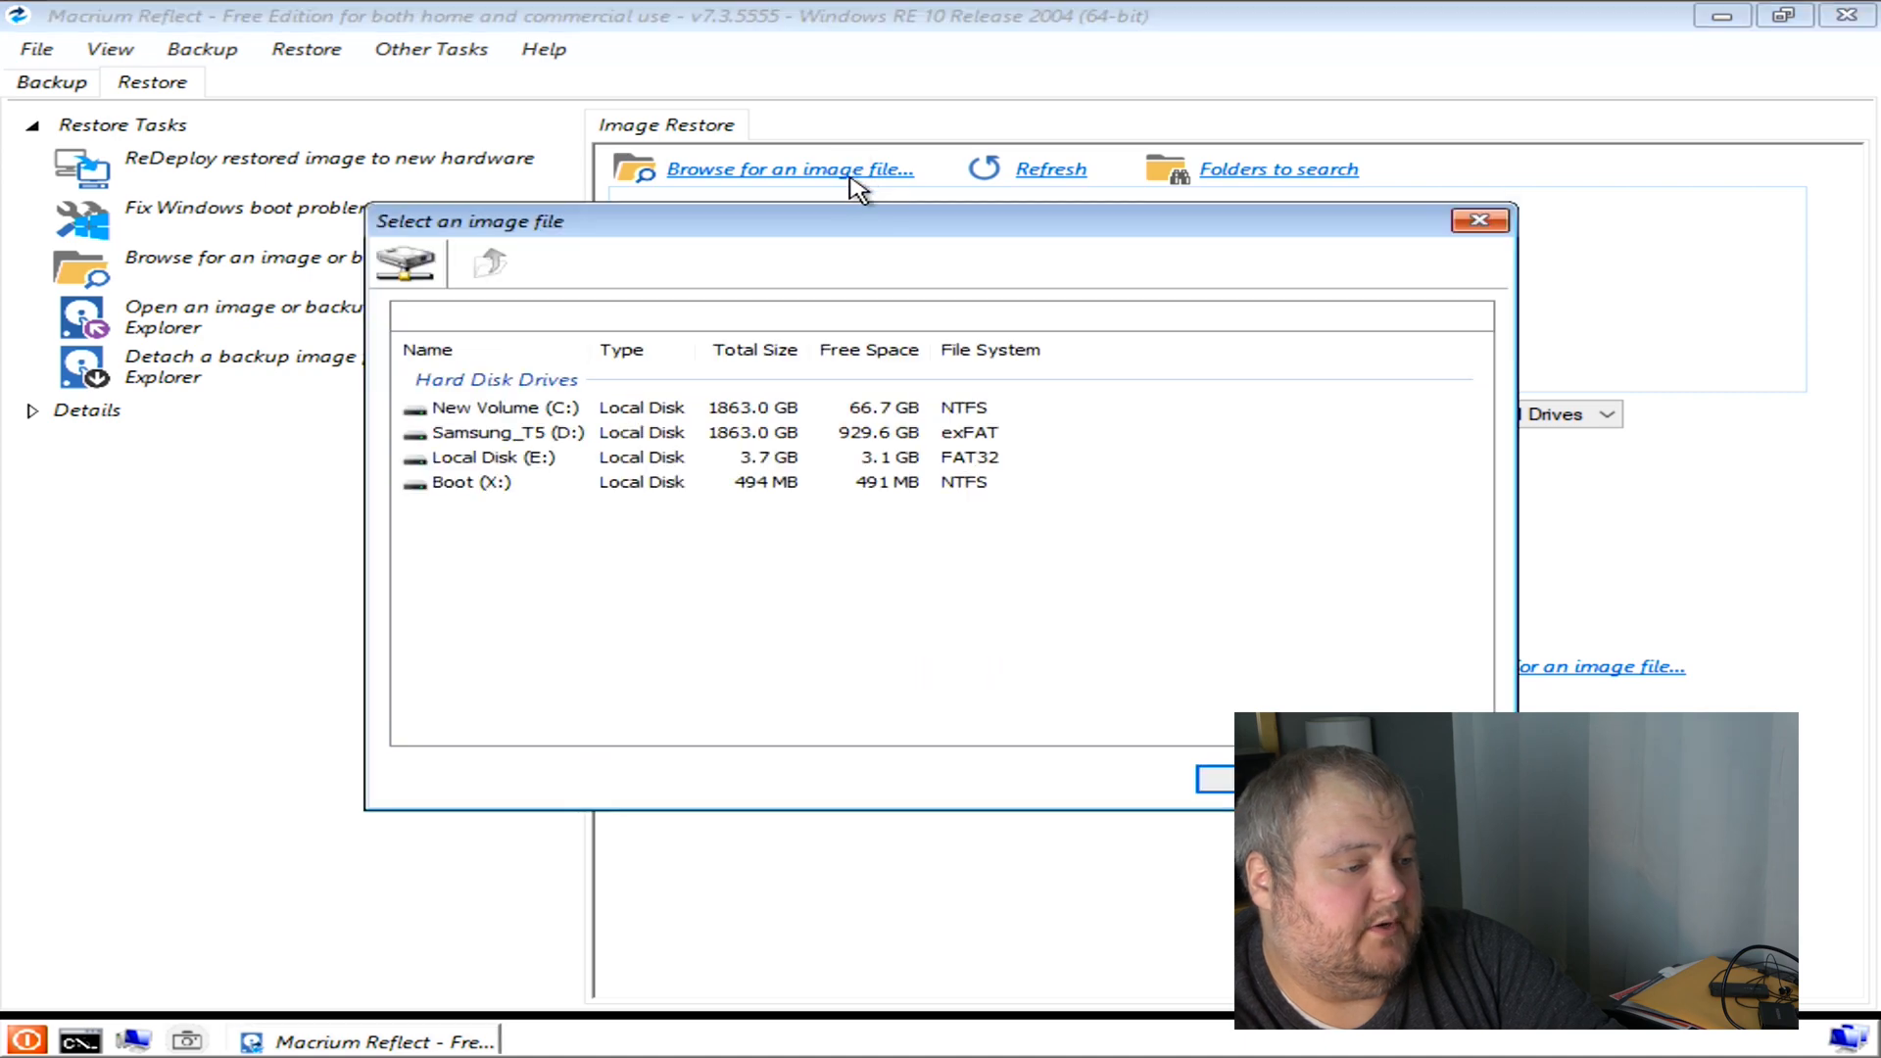
double_click(512, 435)
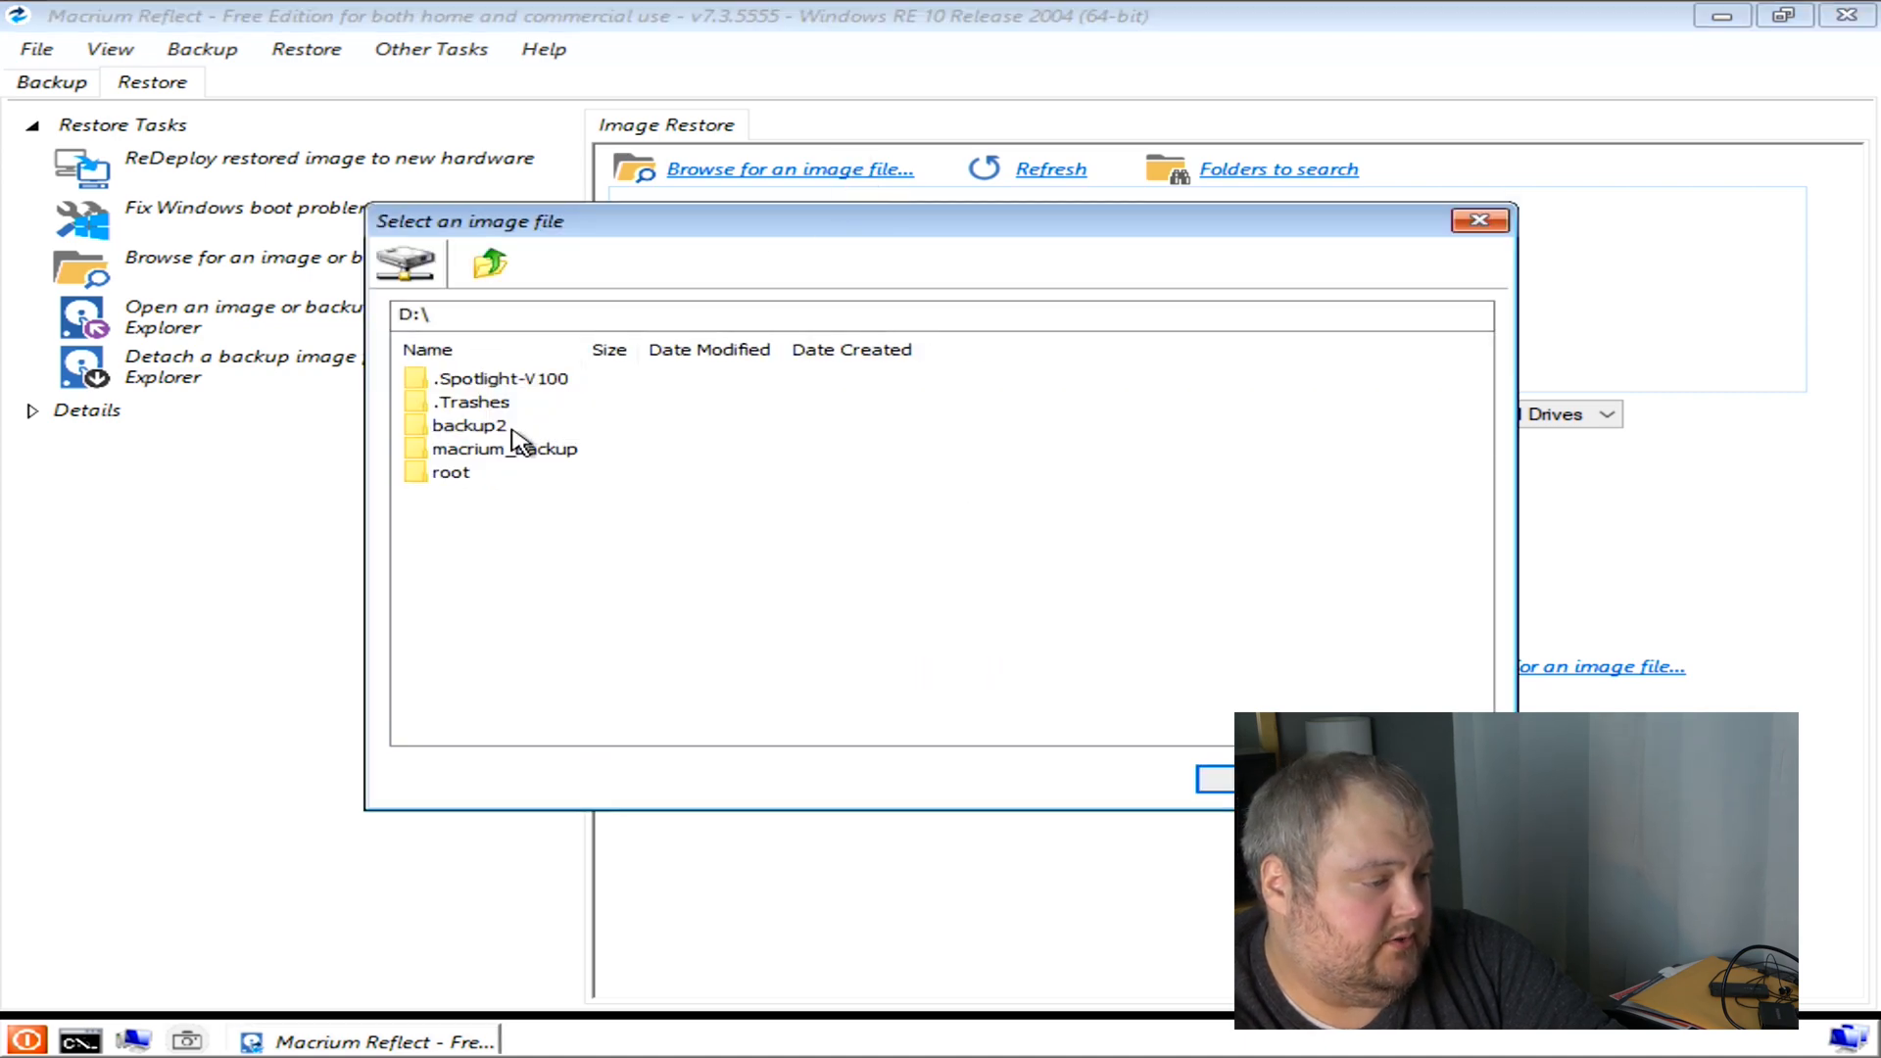
double_click(480, 426)
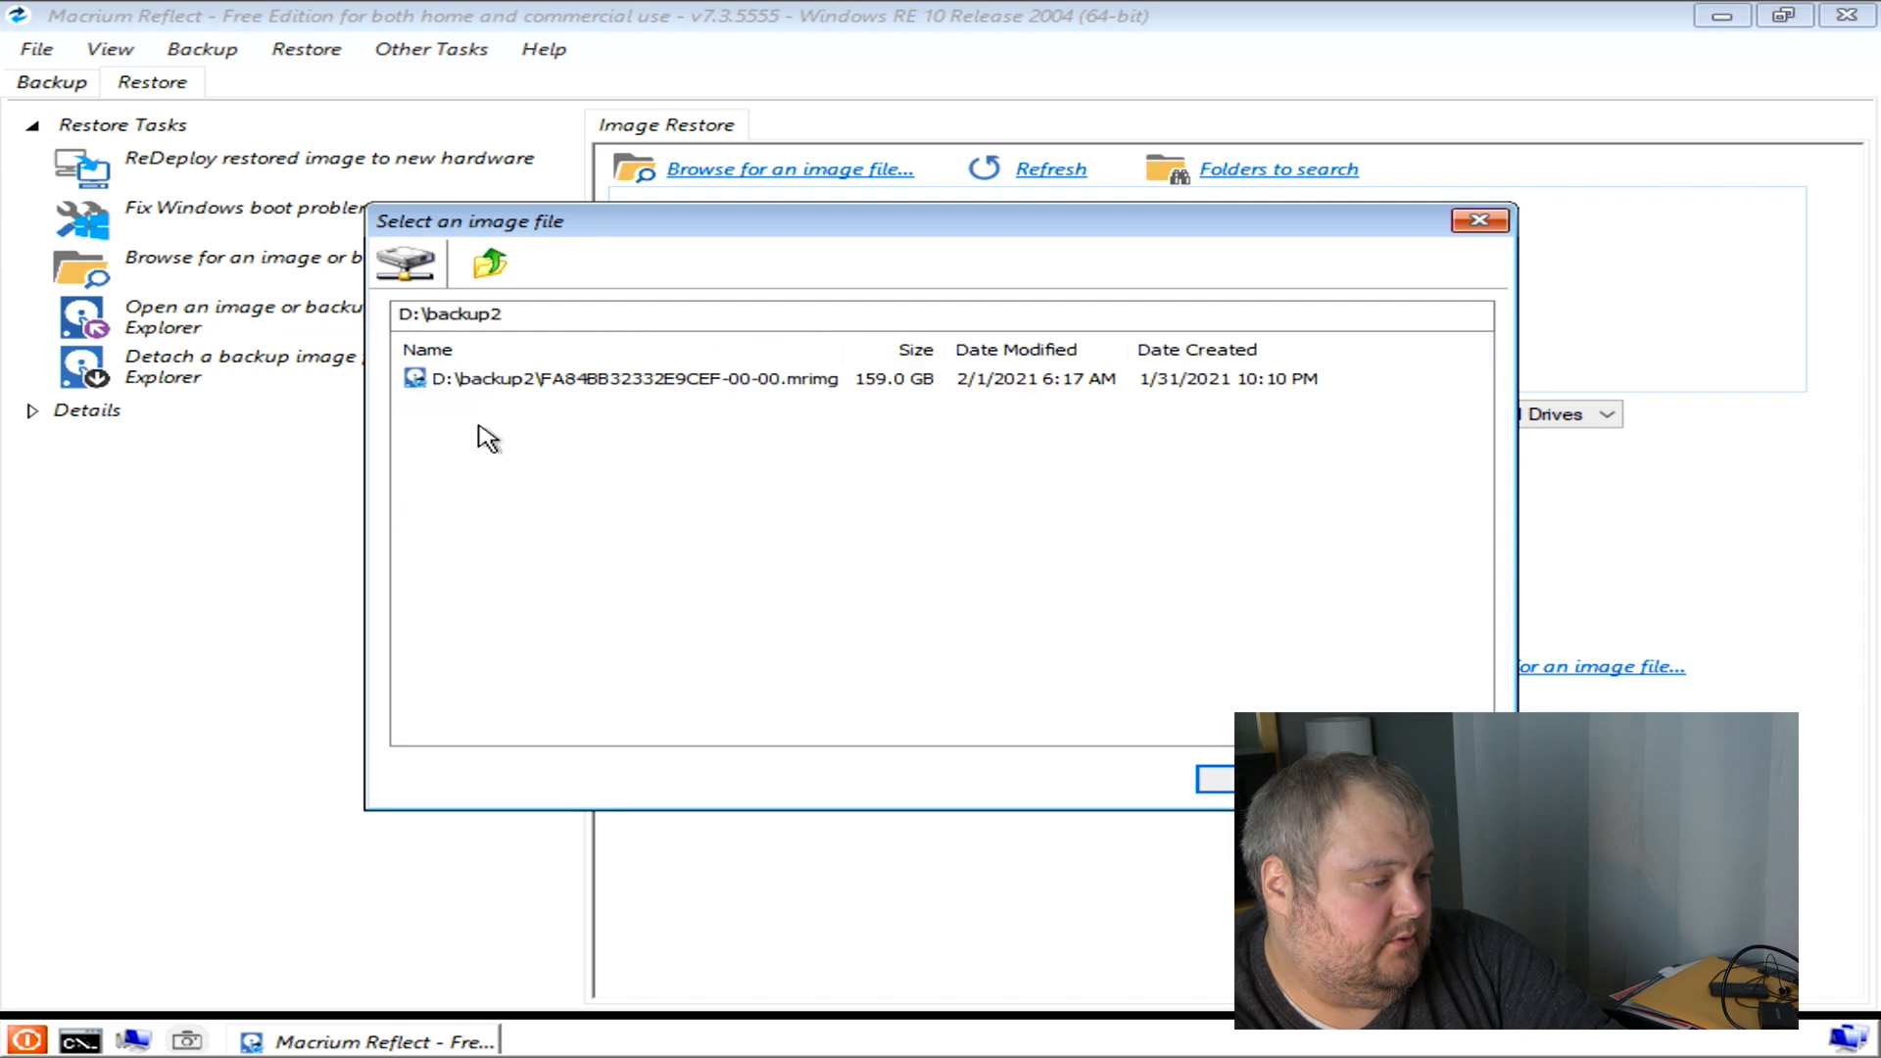
left_click(611, 384)
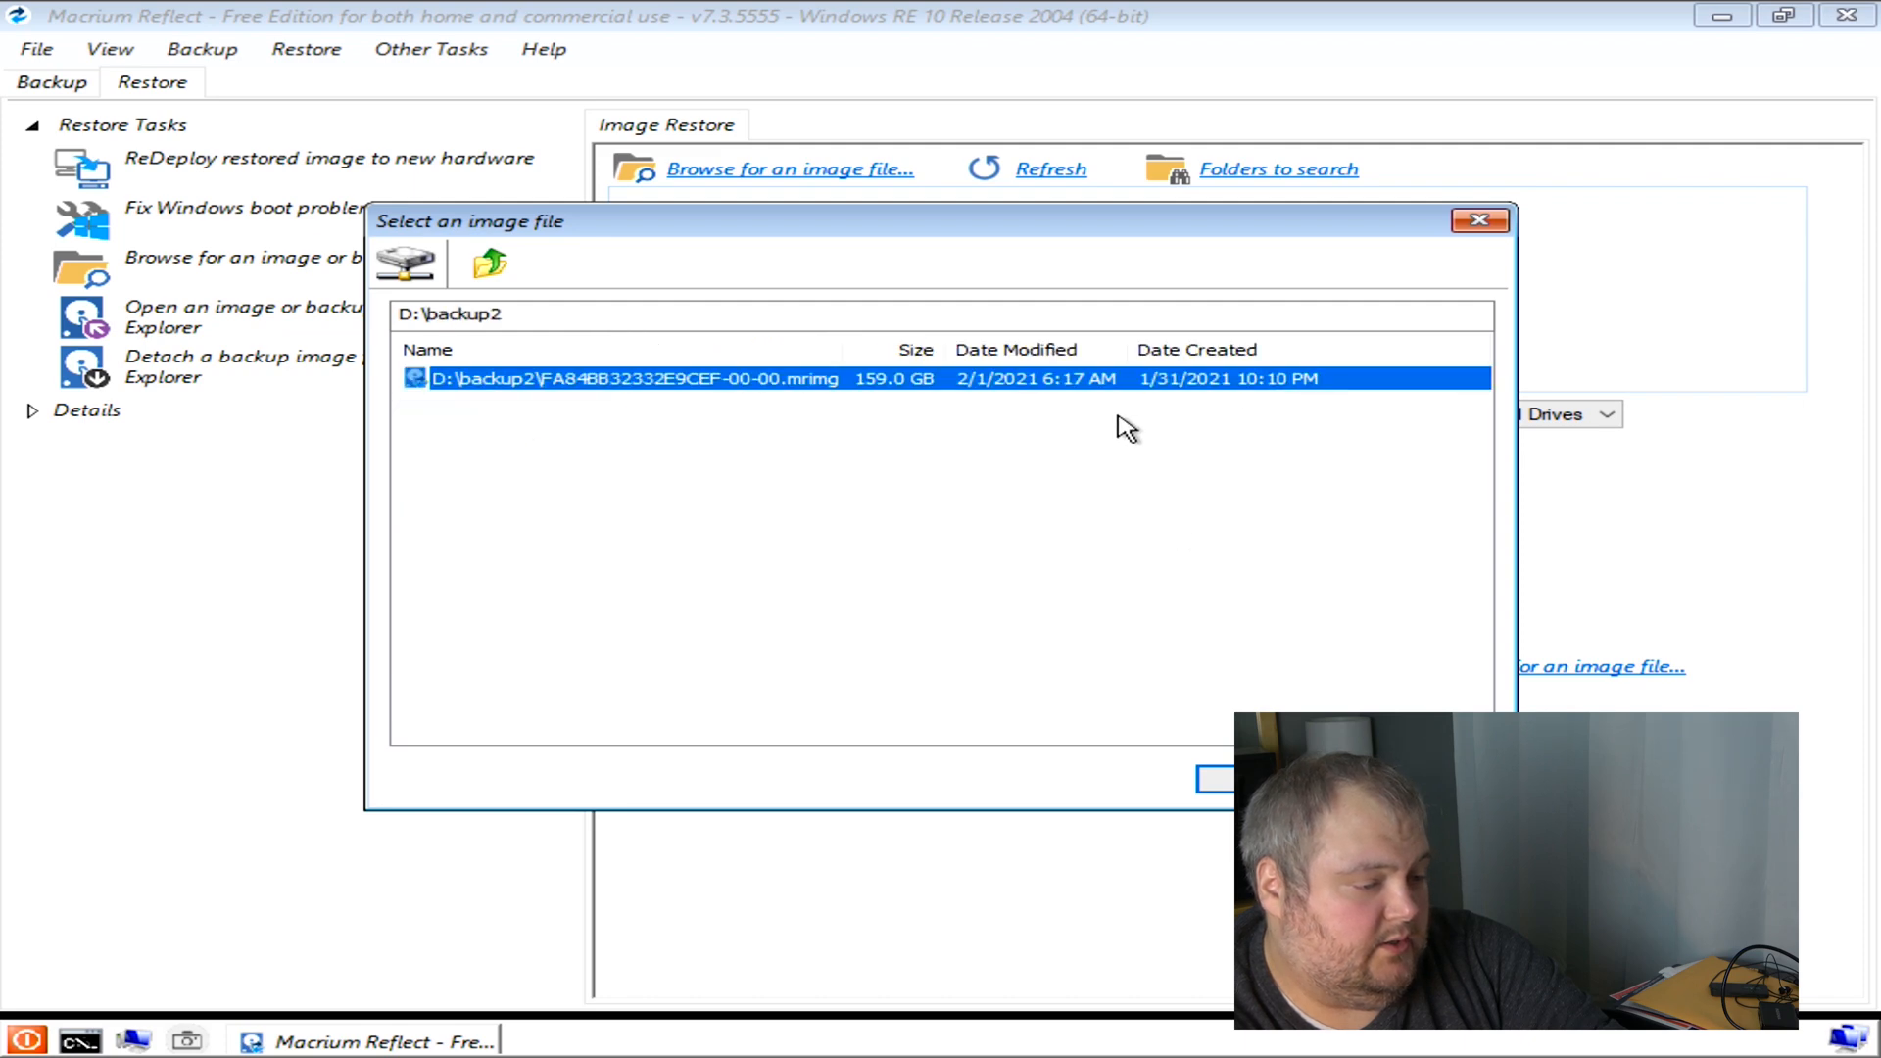
left_click(1266, 780)
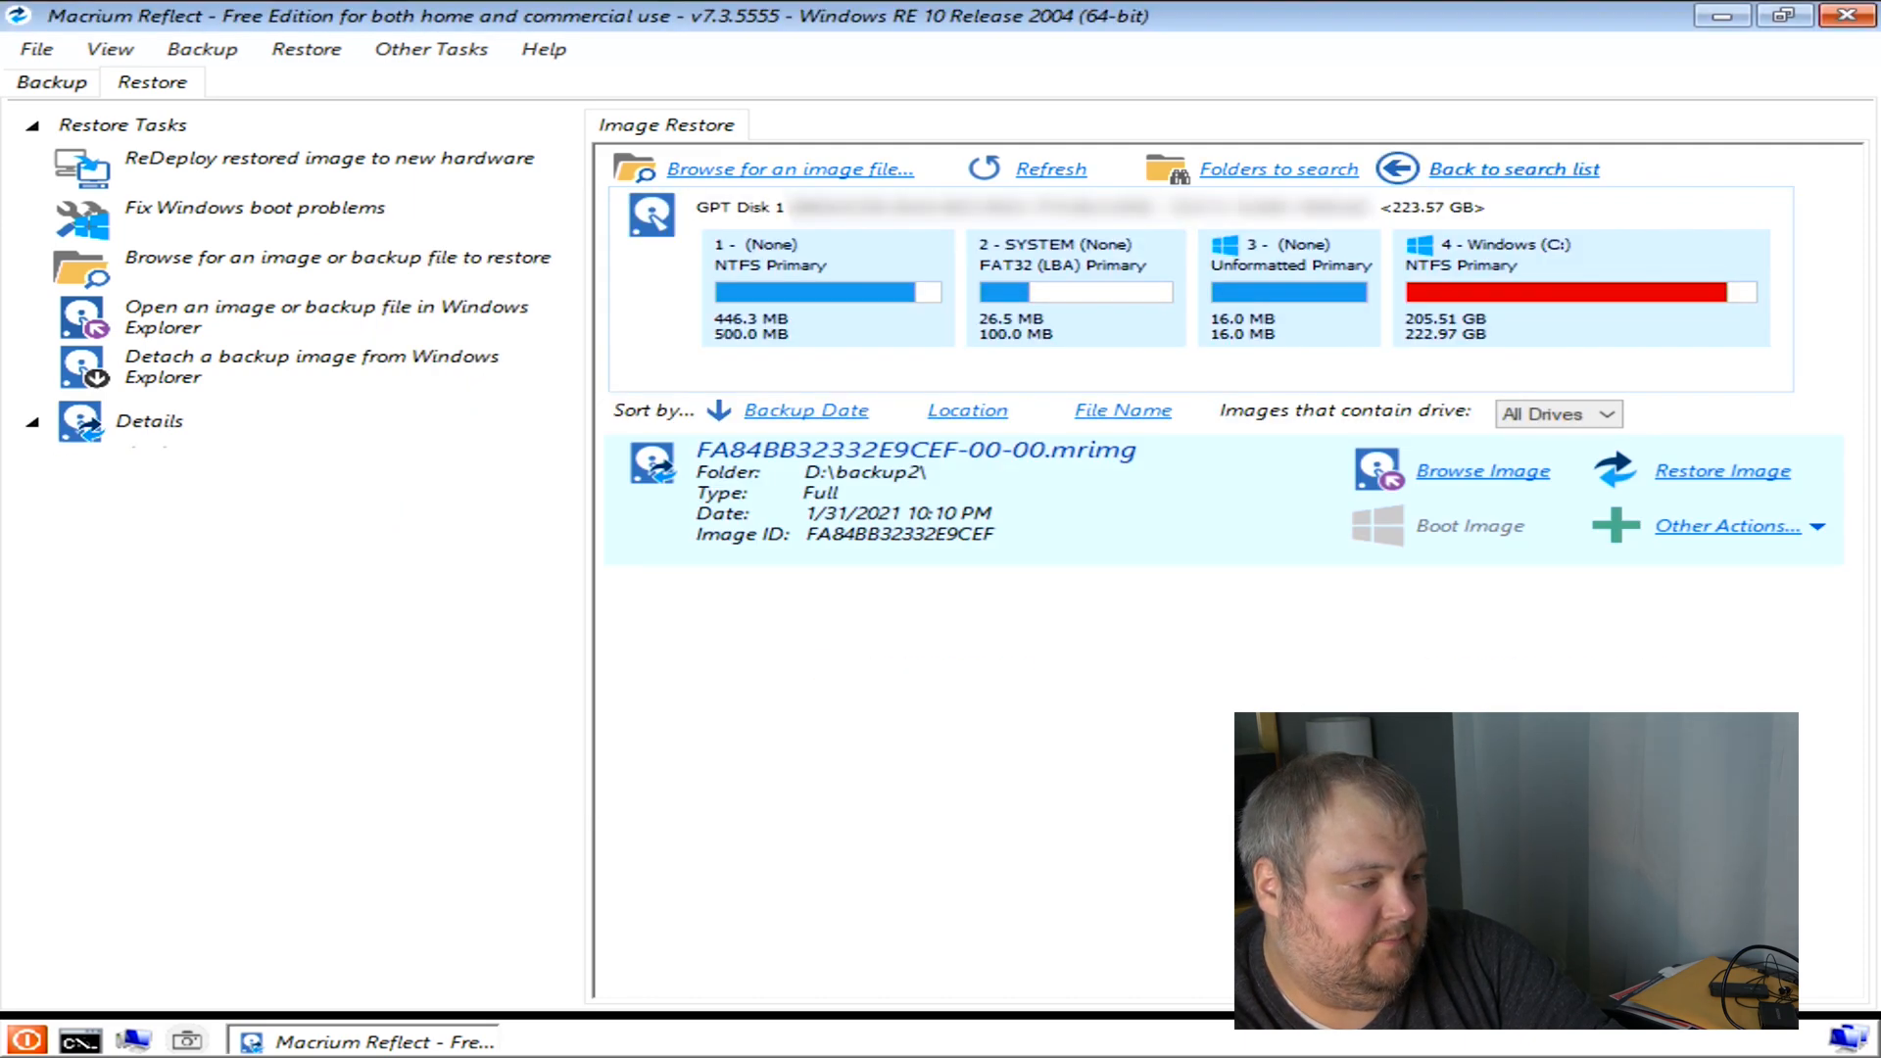
Start restoring the loaded backup image and choose the empty 465.76 GB Disk 2 as the destination disk
left_click(1710, 480)
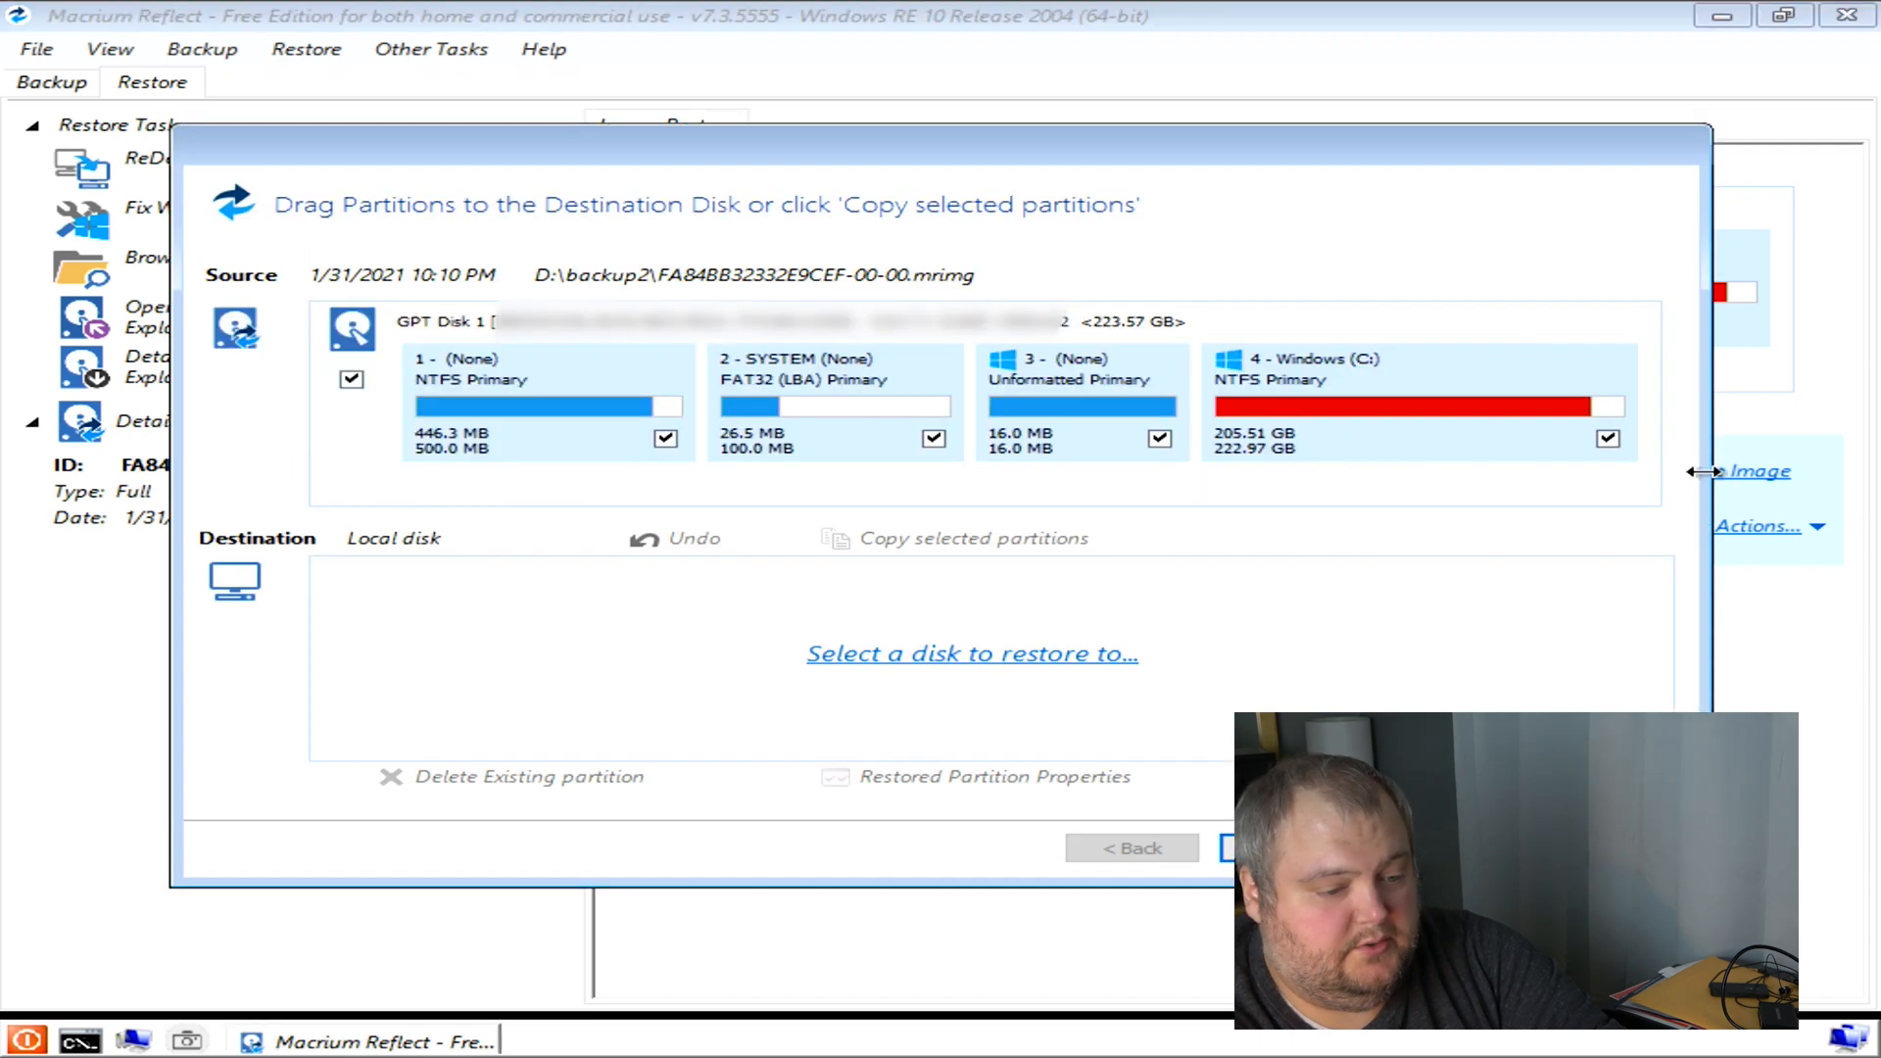
left_click(1009, 654)
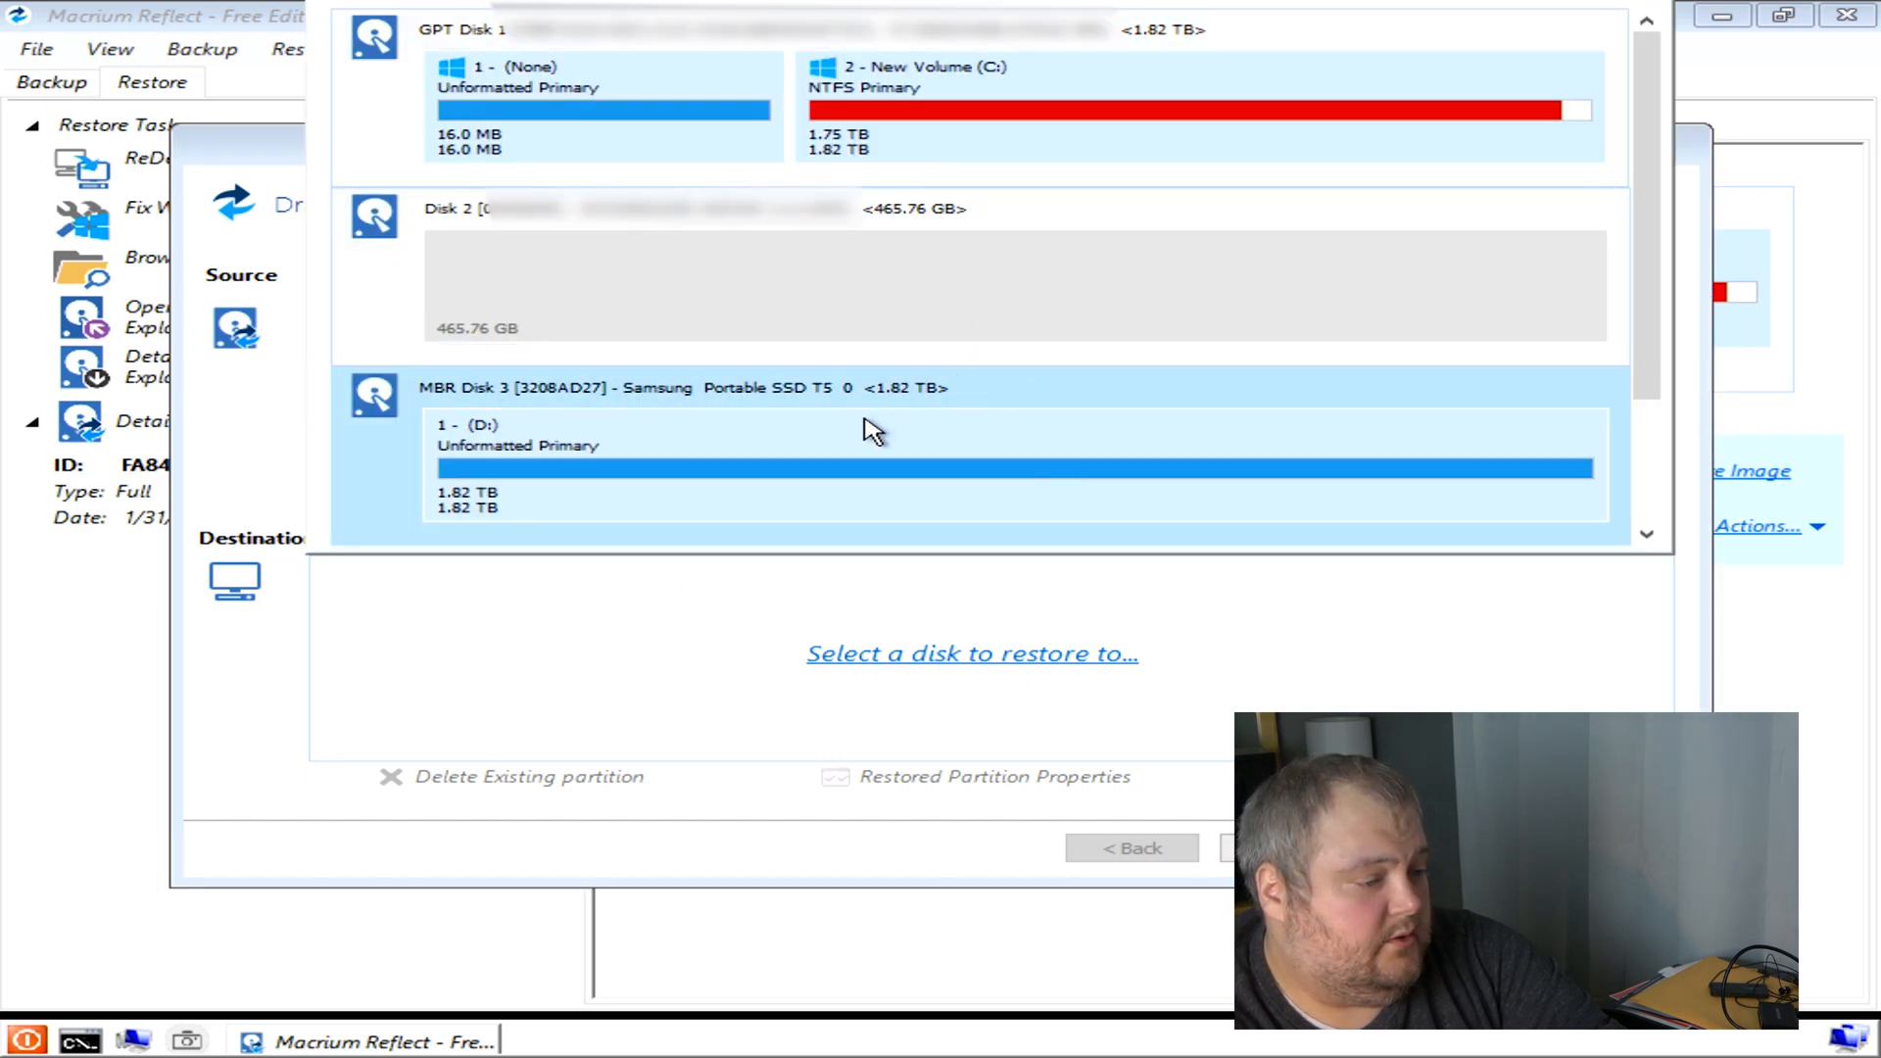
scroll(928, 419, "down", 1)
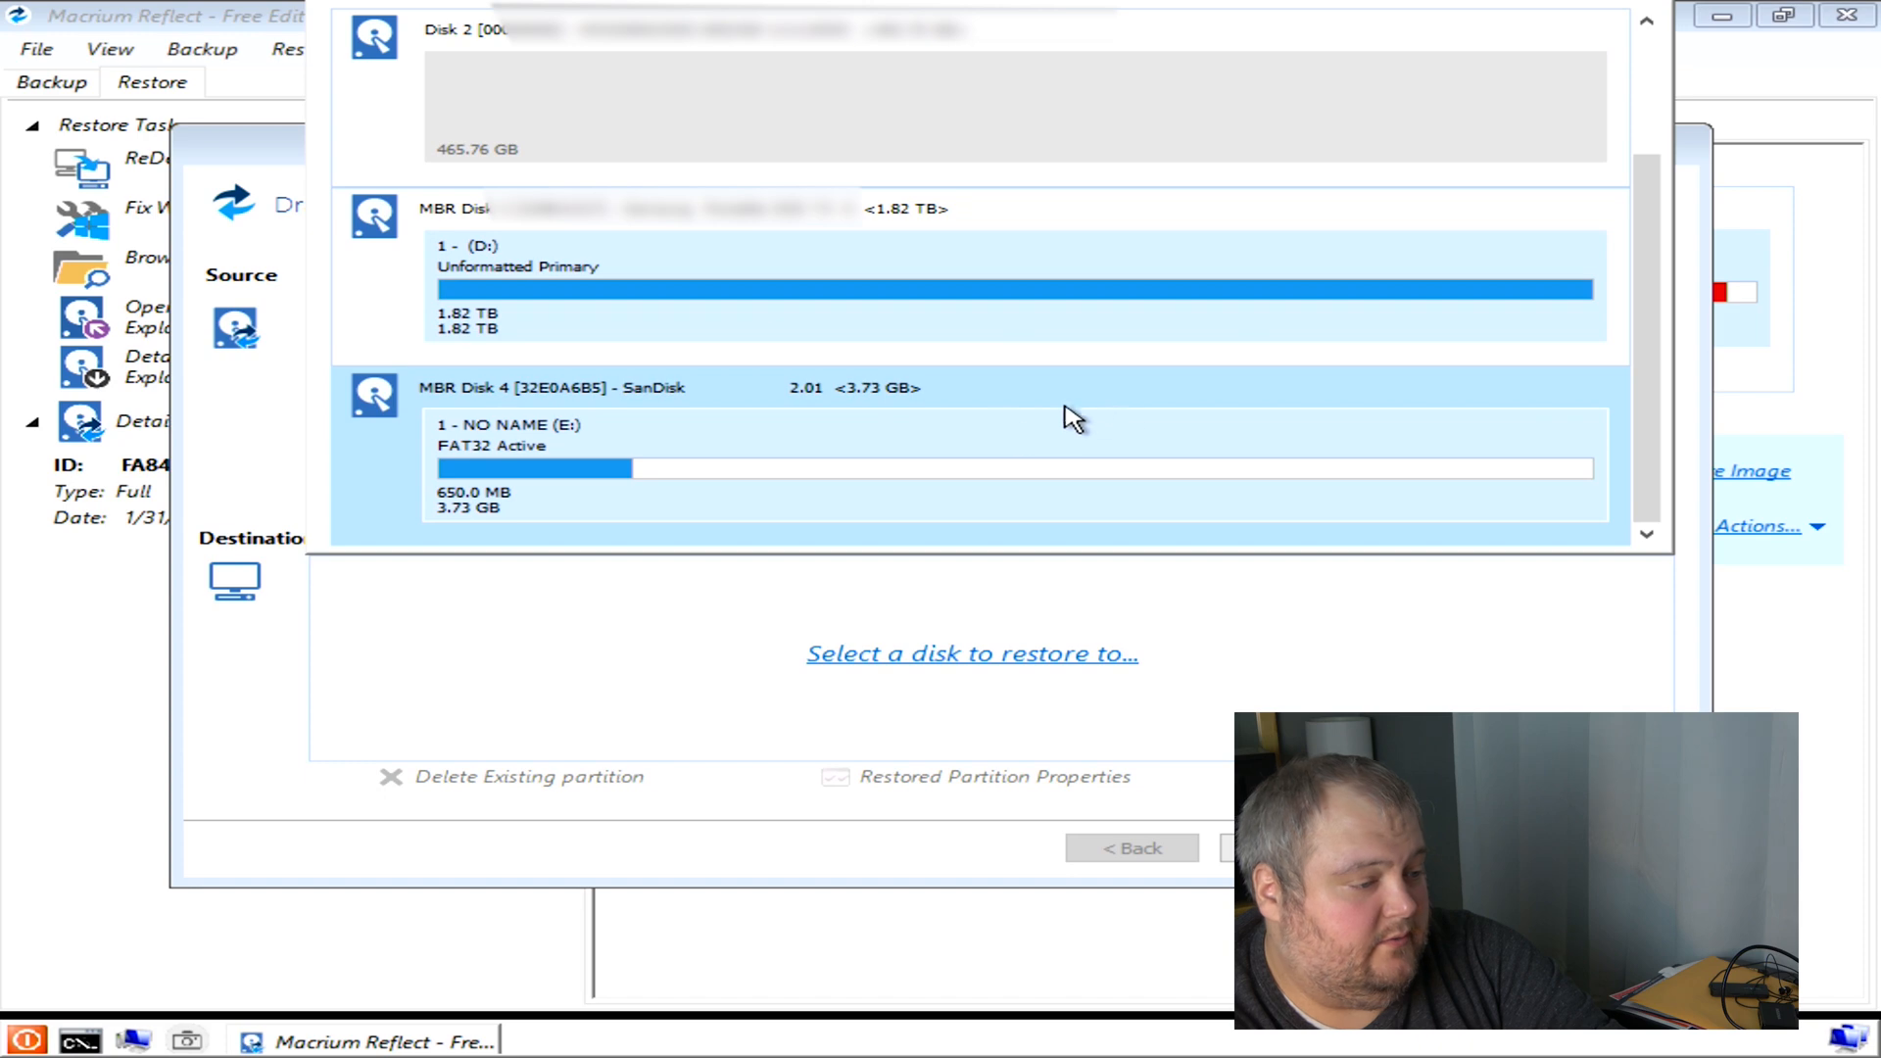
scroll(874, 416, "up", 1)
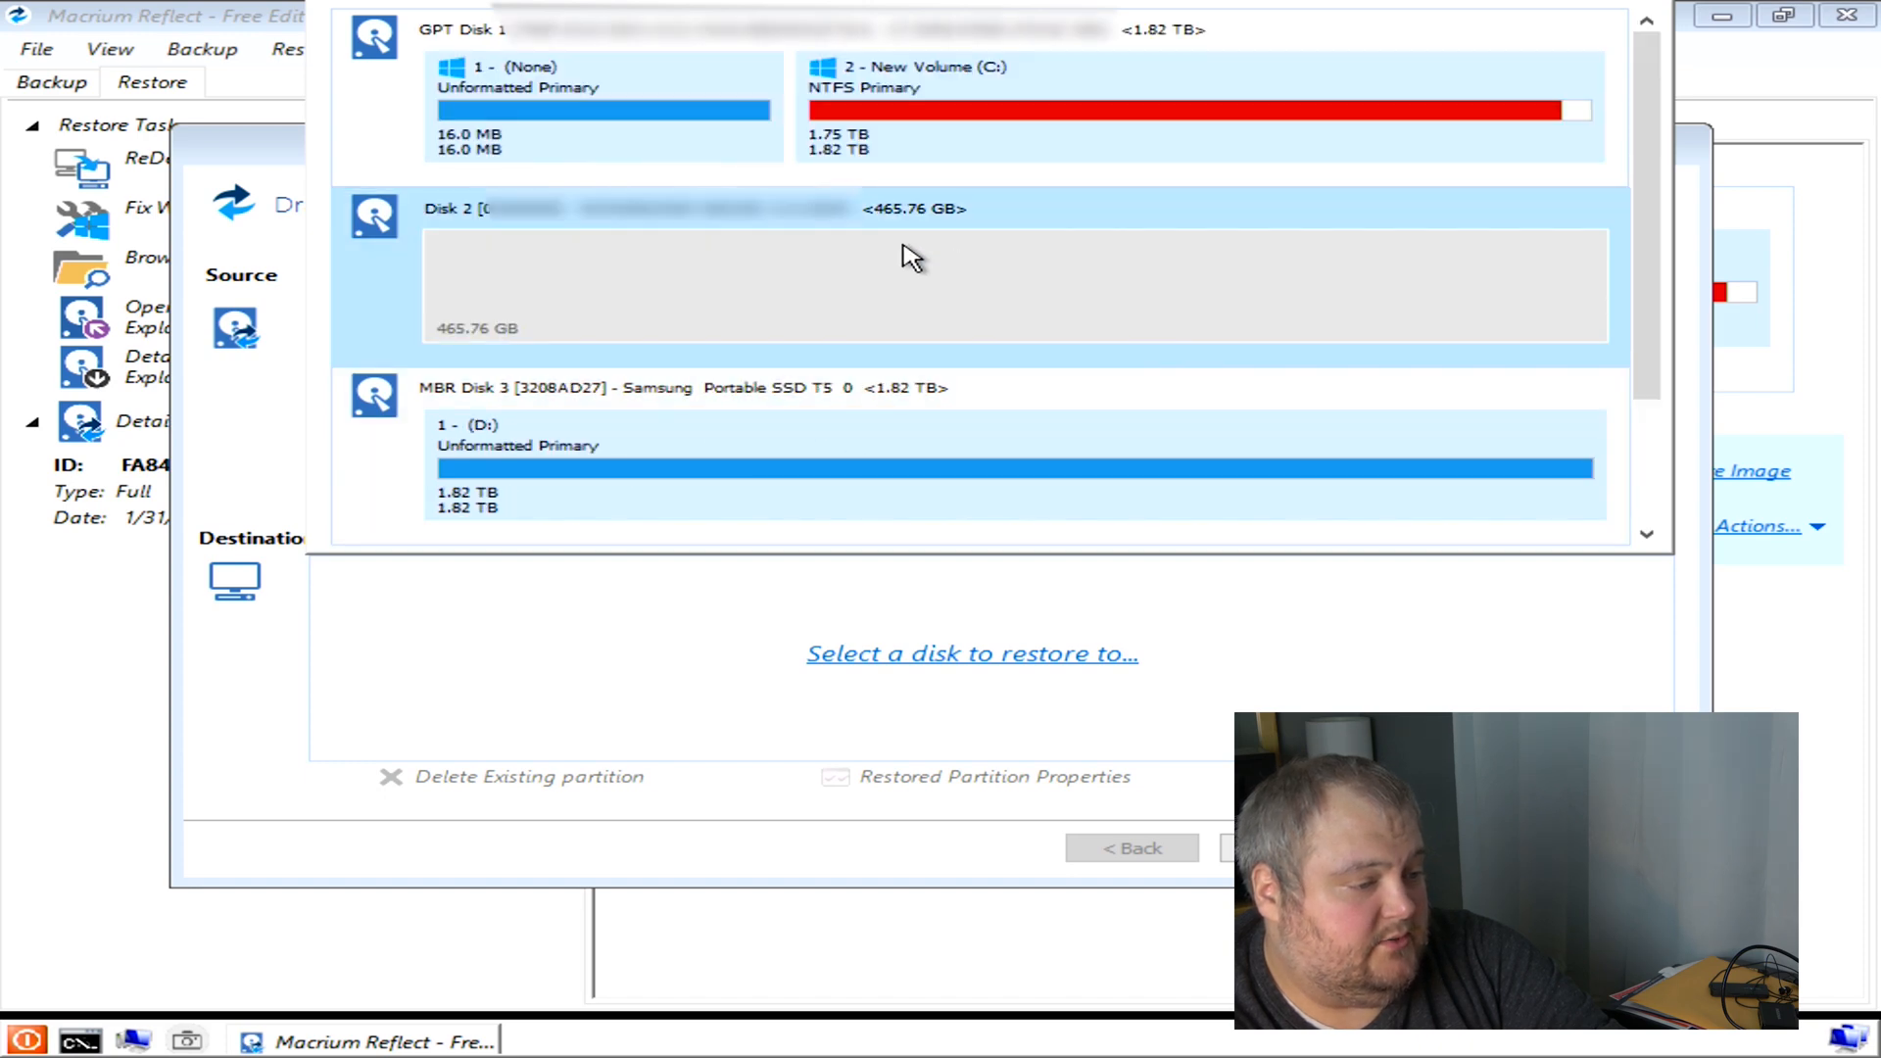
left_click(926, 286)
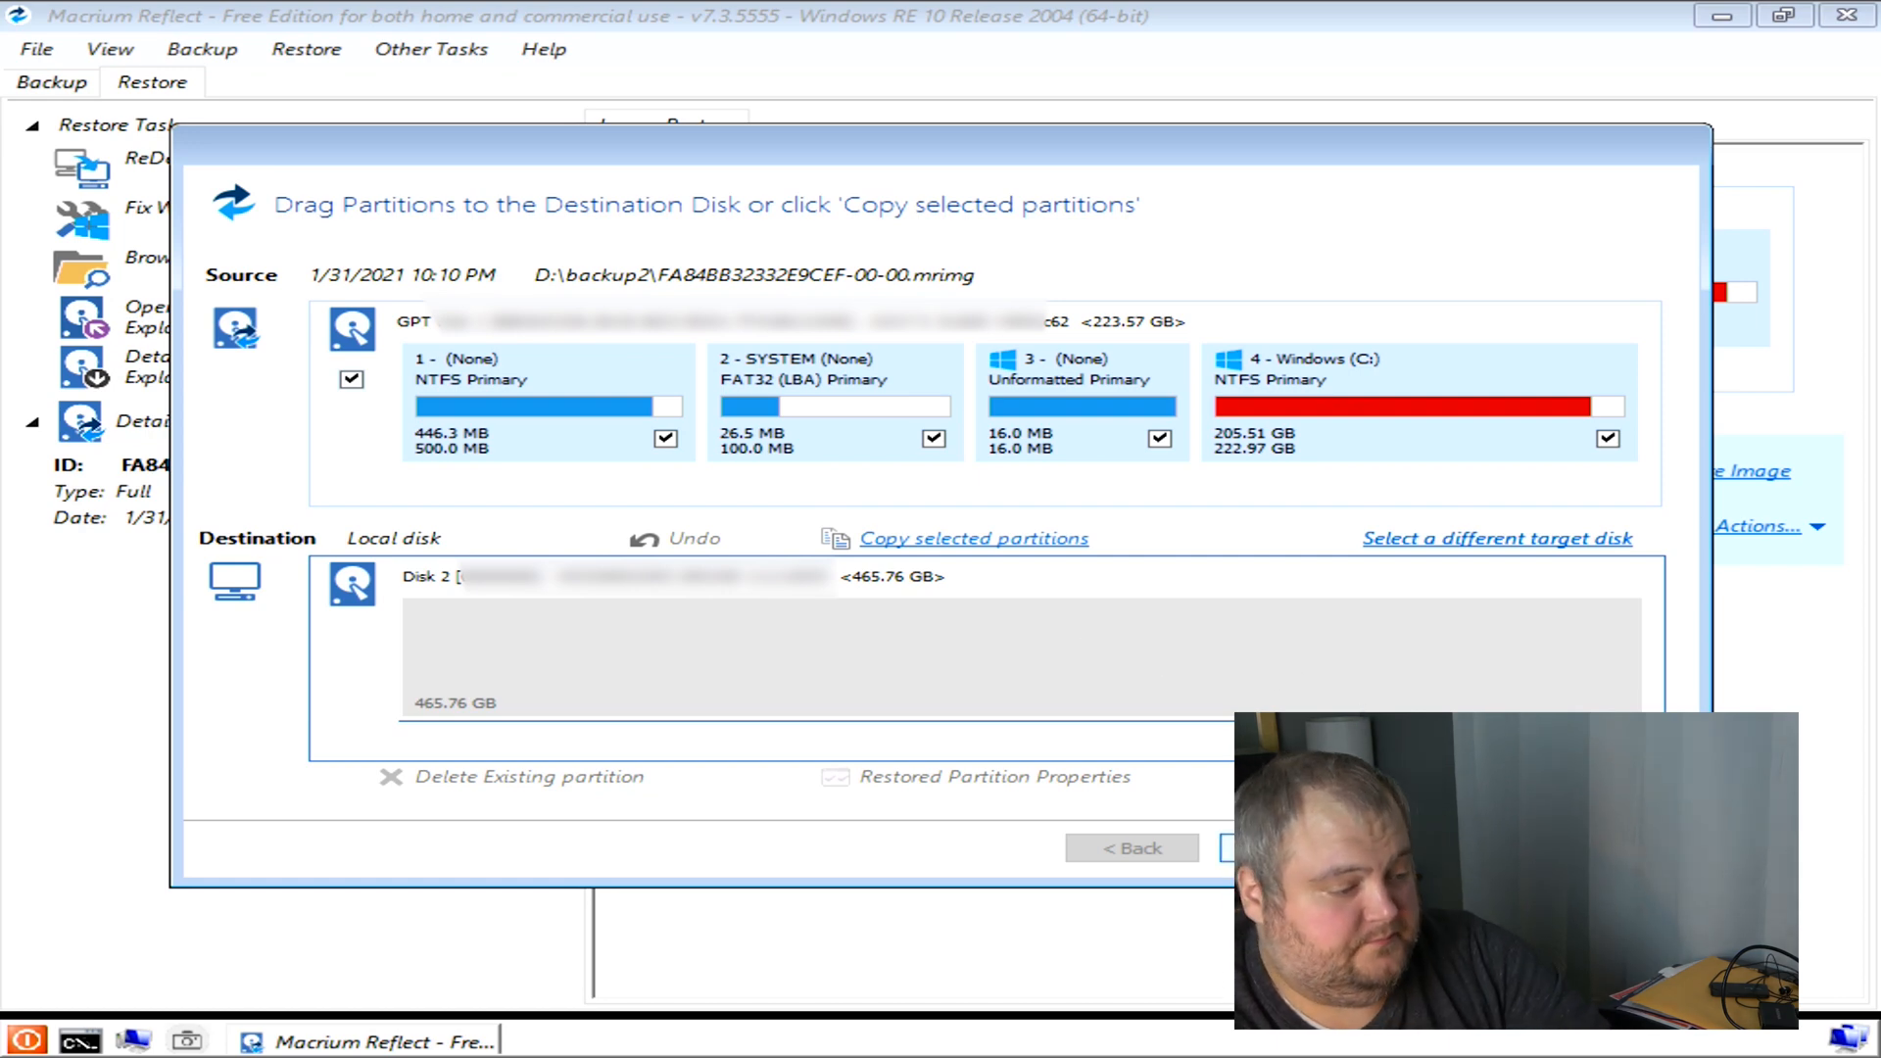
Proceed with all four partitions selected, review the restore summary, run the restore to Disk 2, and acknowledge its completion
left_click(1286, 849)
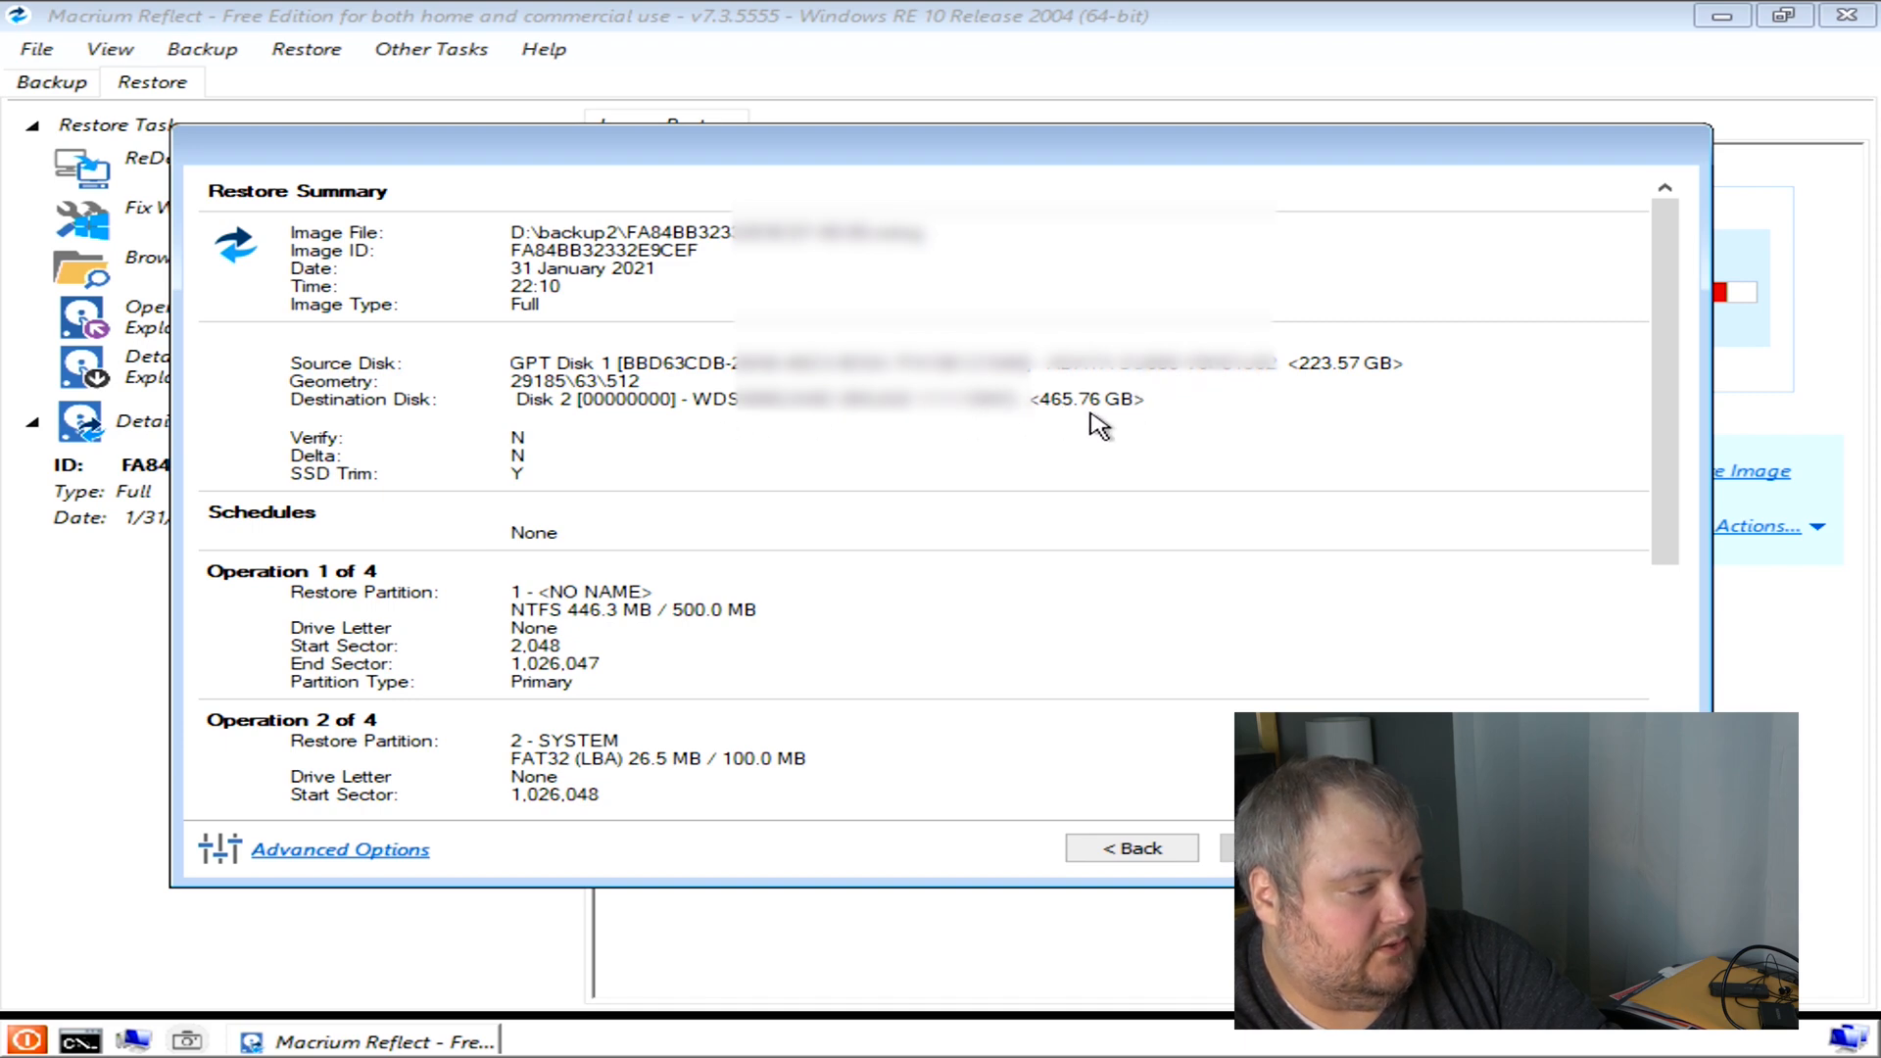
scroll(1161, 471, "down", 7)
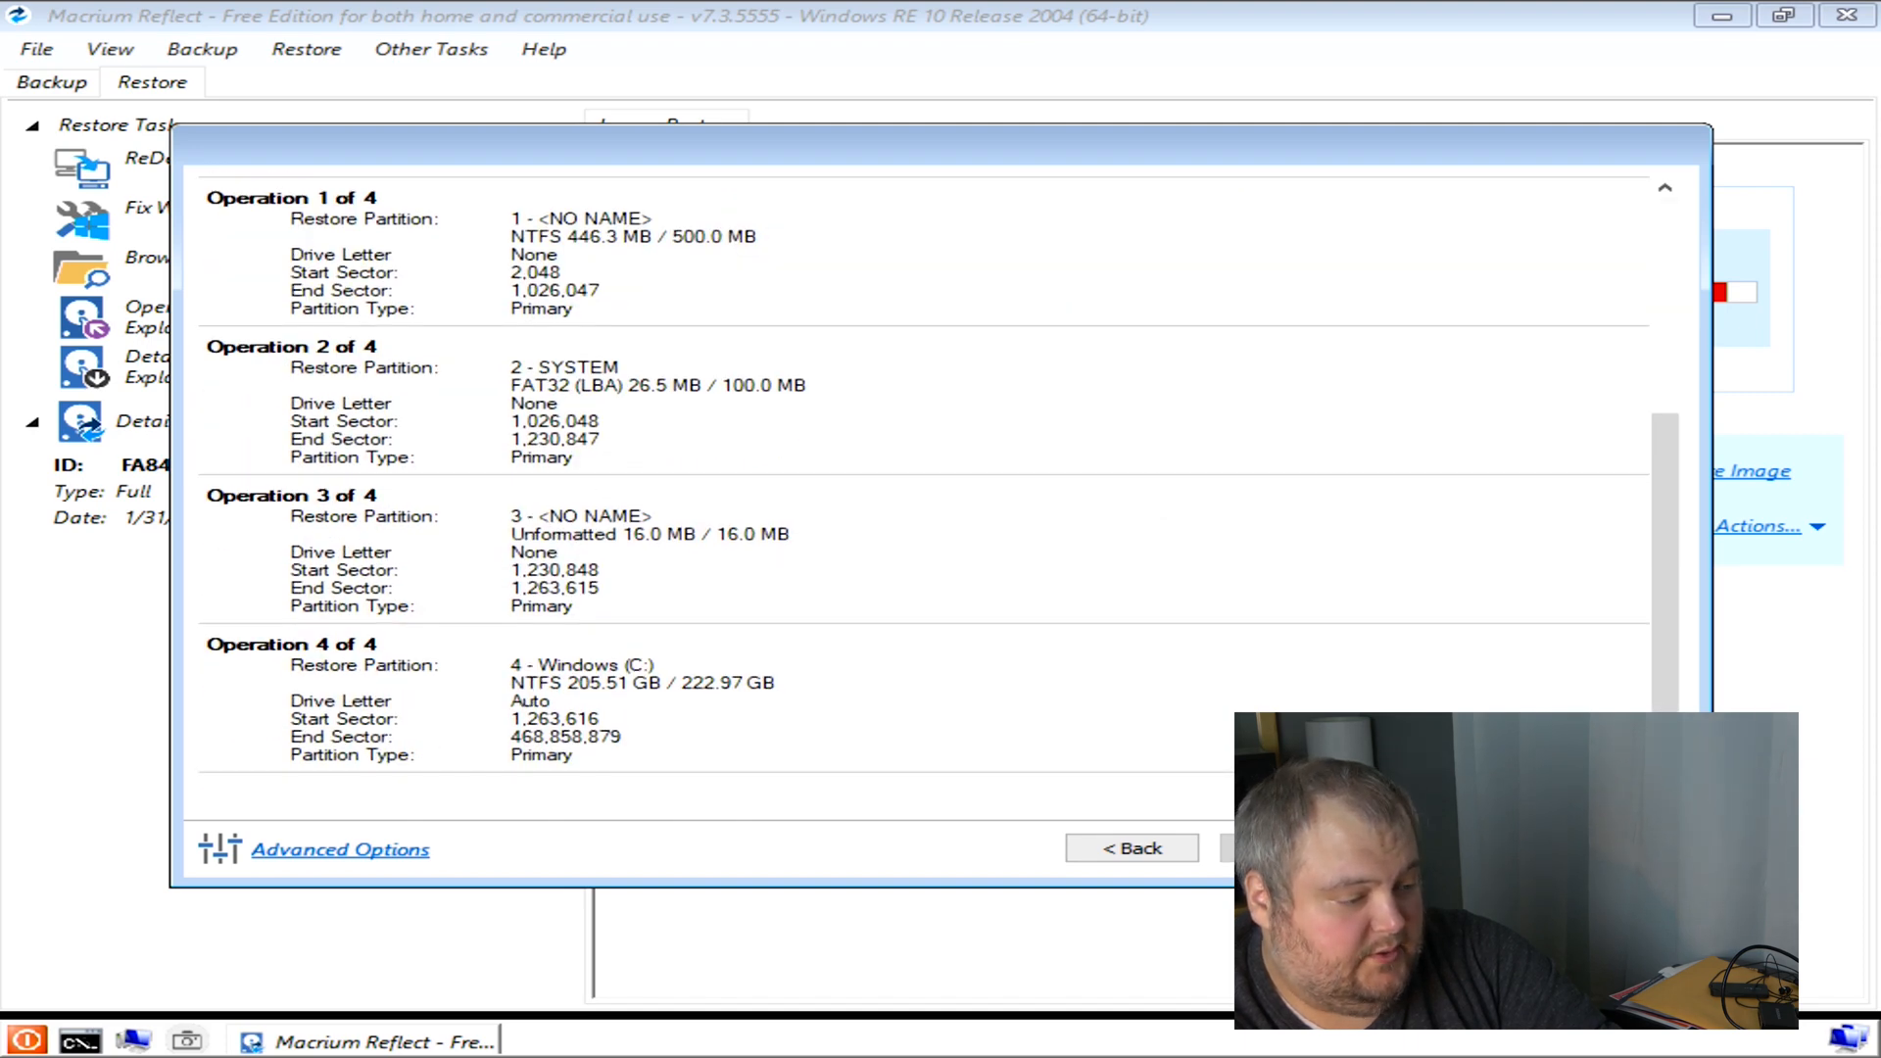
left_click(1440, 849)
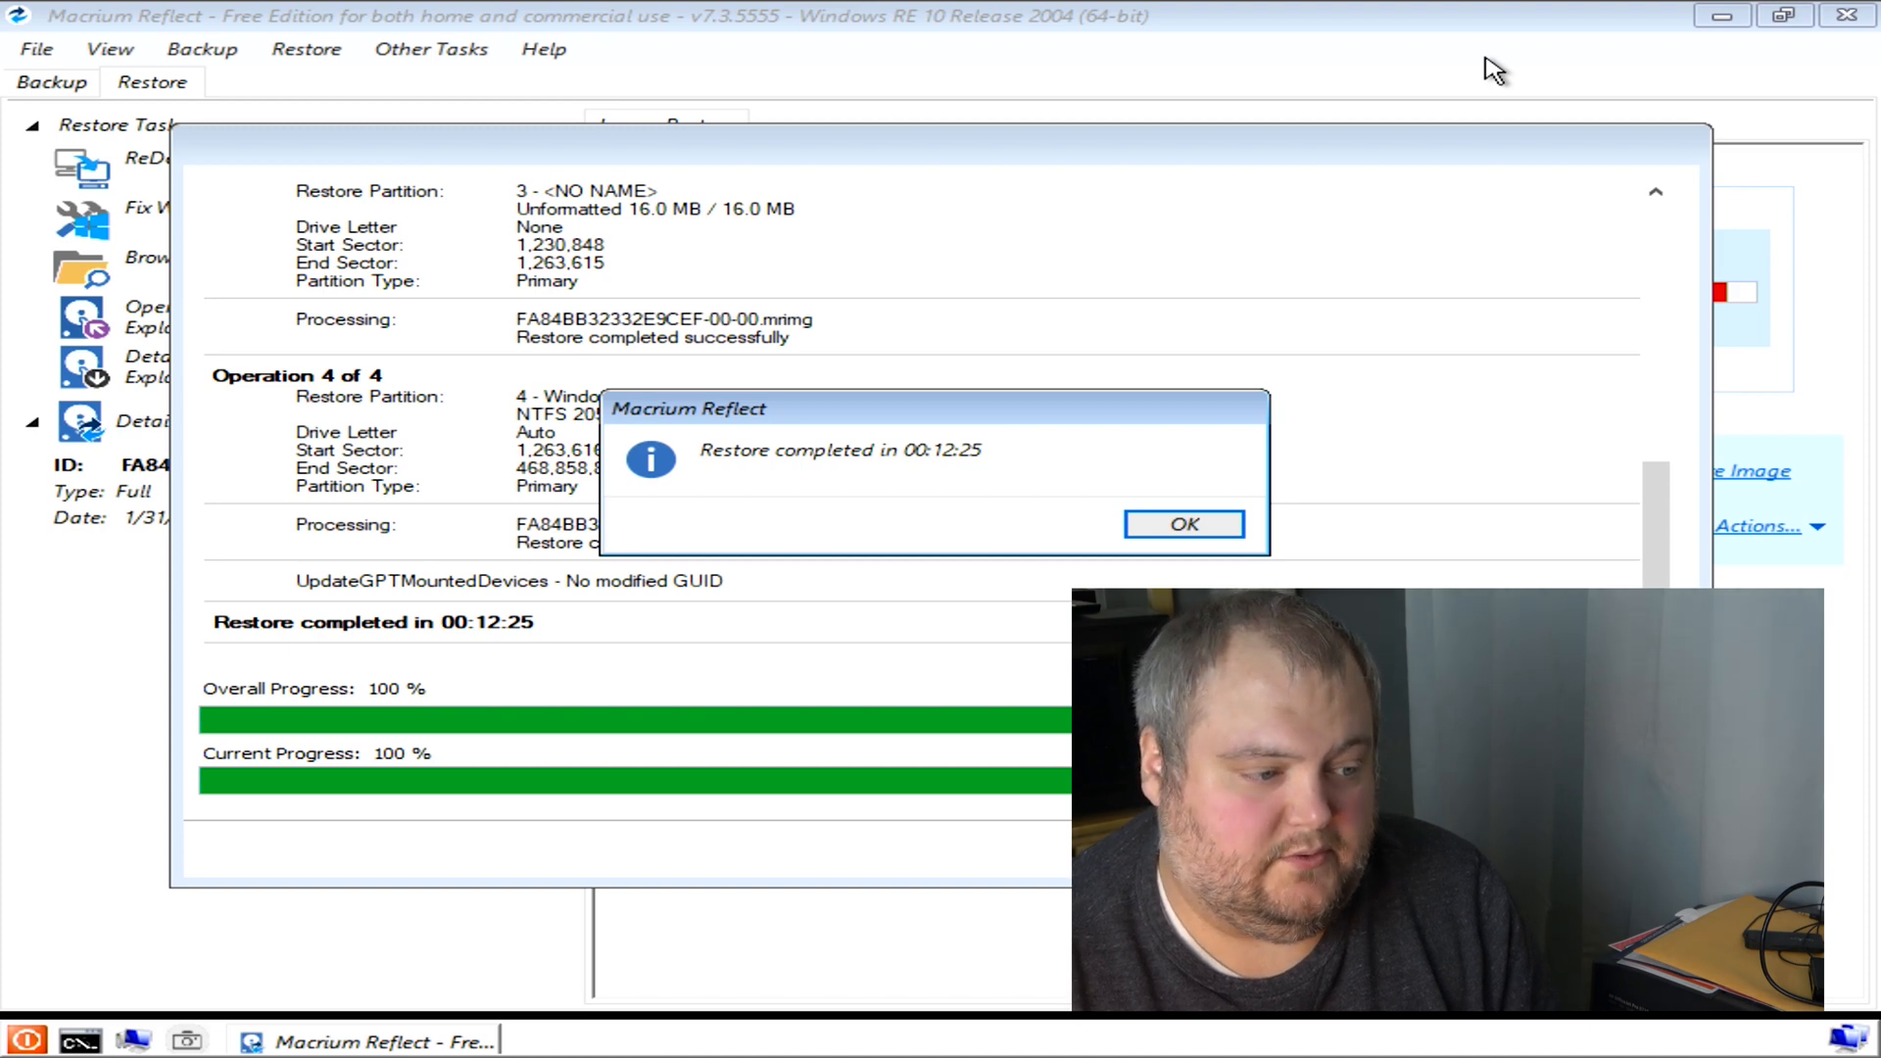
left_click(1216, 527)
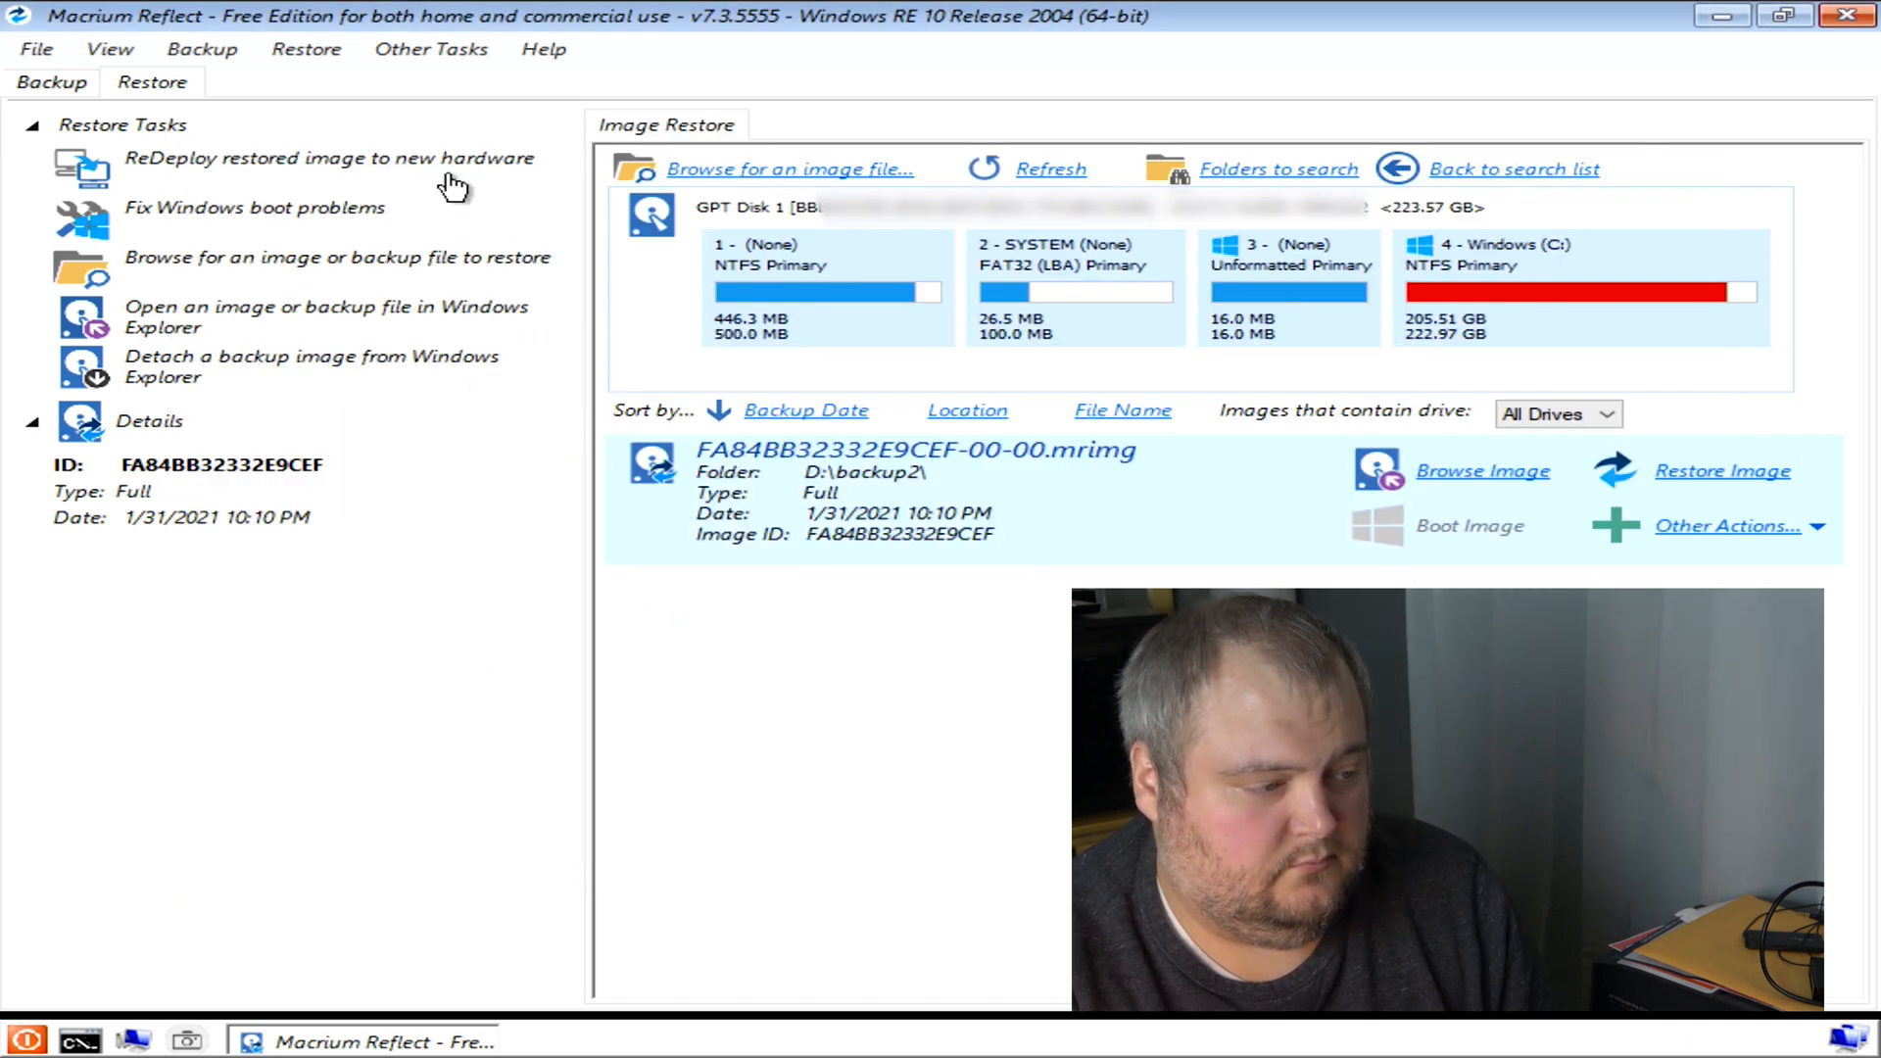
Close the WinPE rescue session with the Shutdown option
left_click(415, 49)
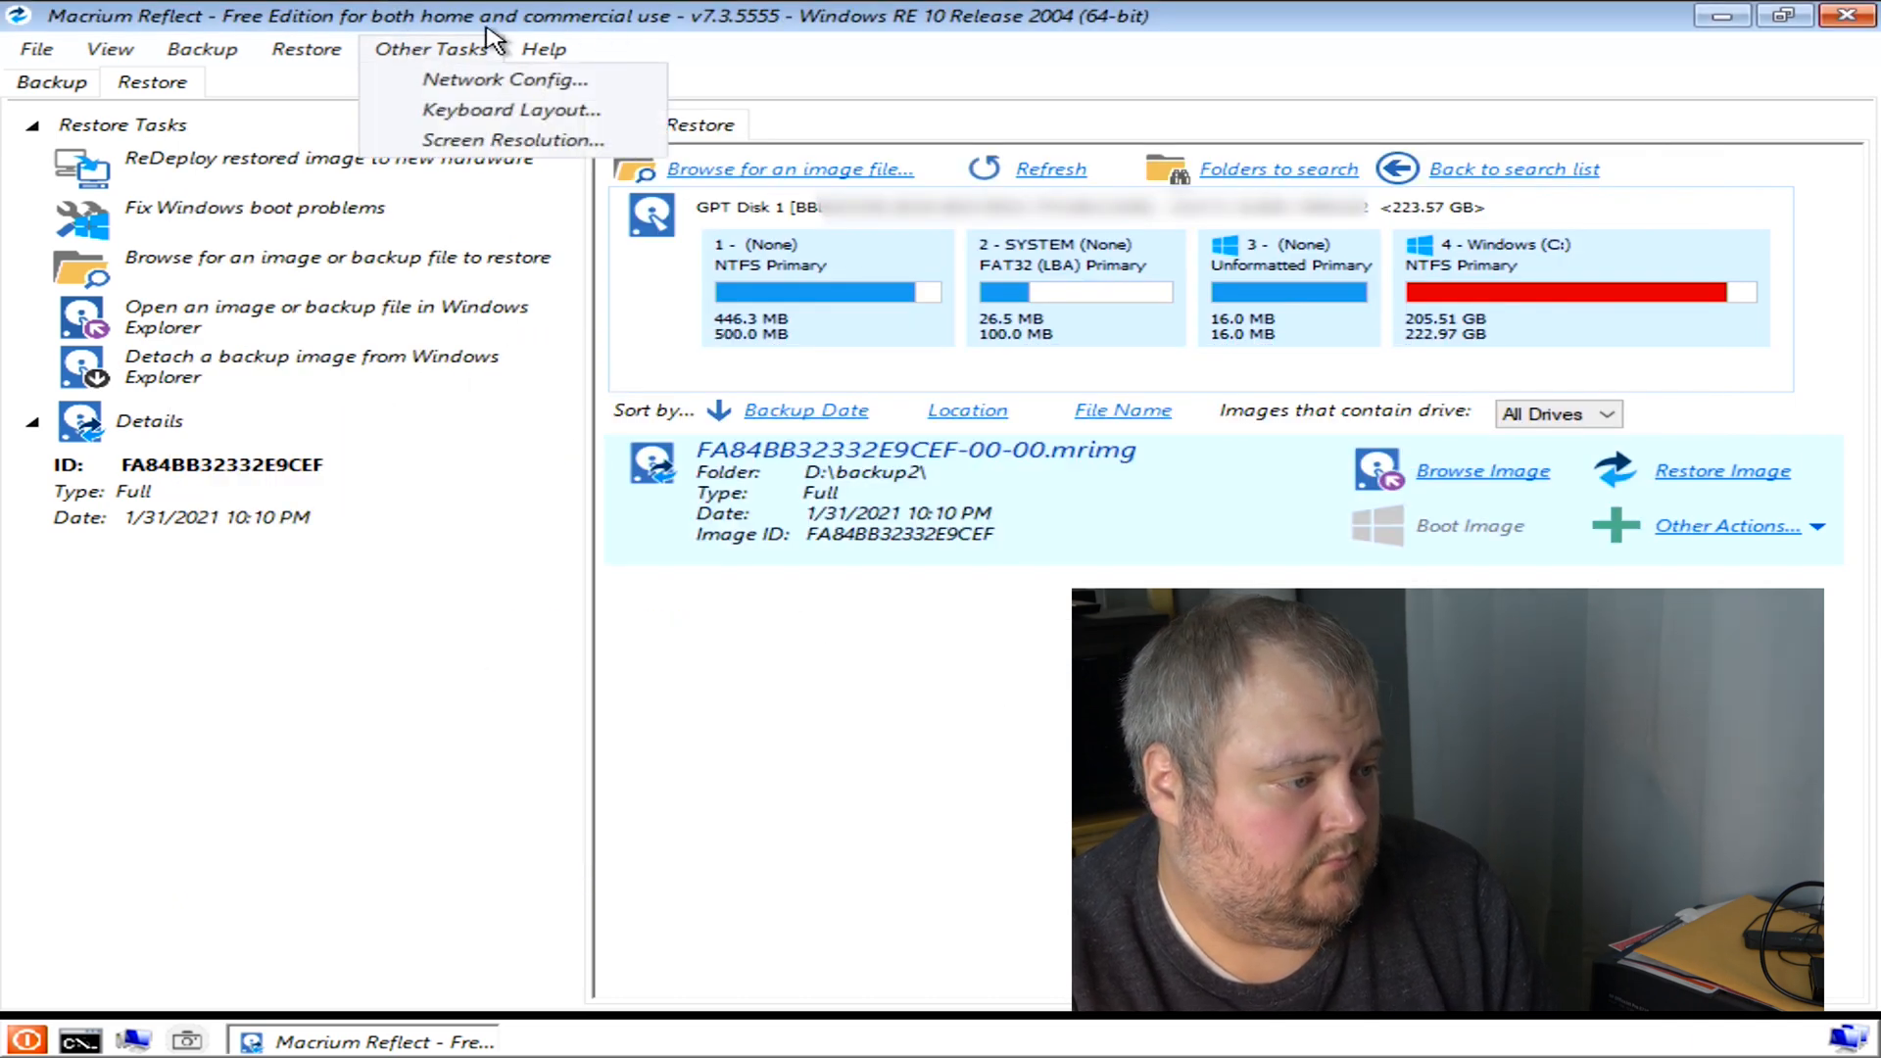
left_click(59, 50)
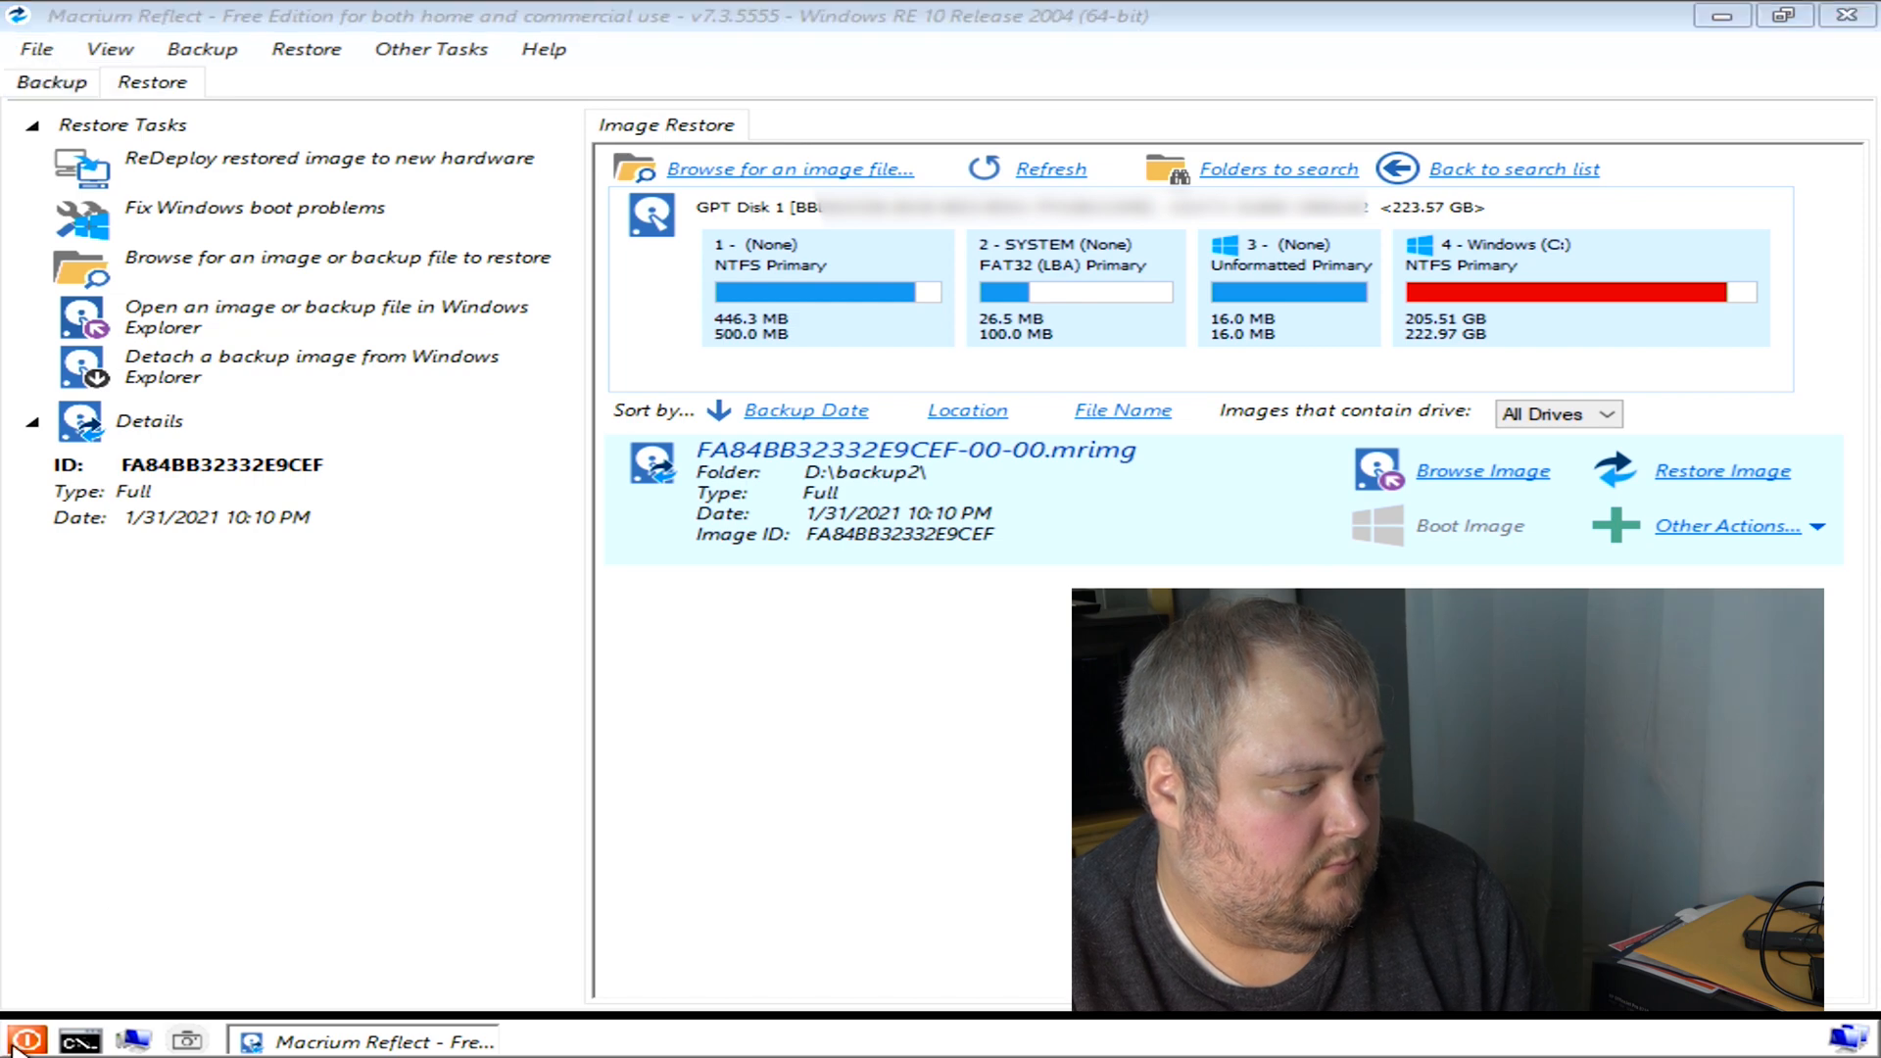
left_click(793, 551)
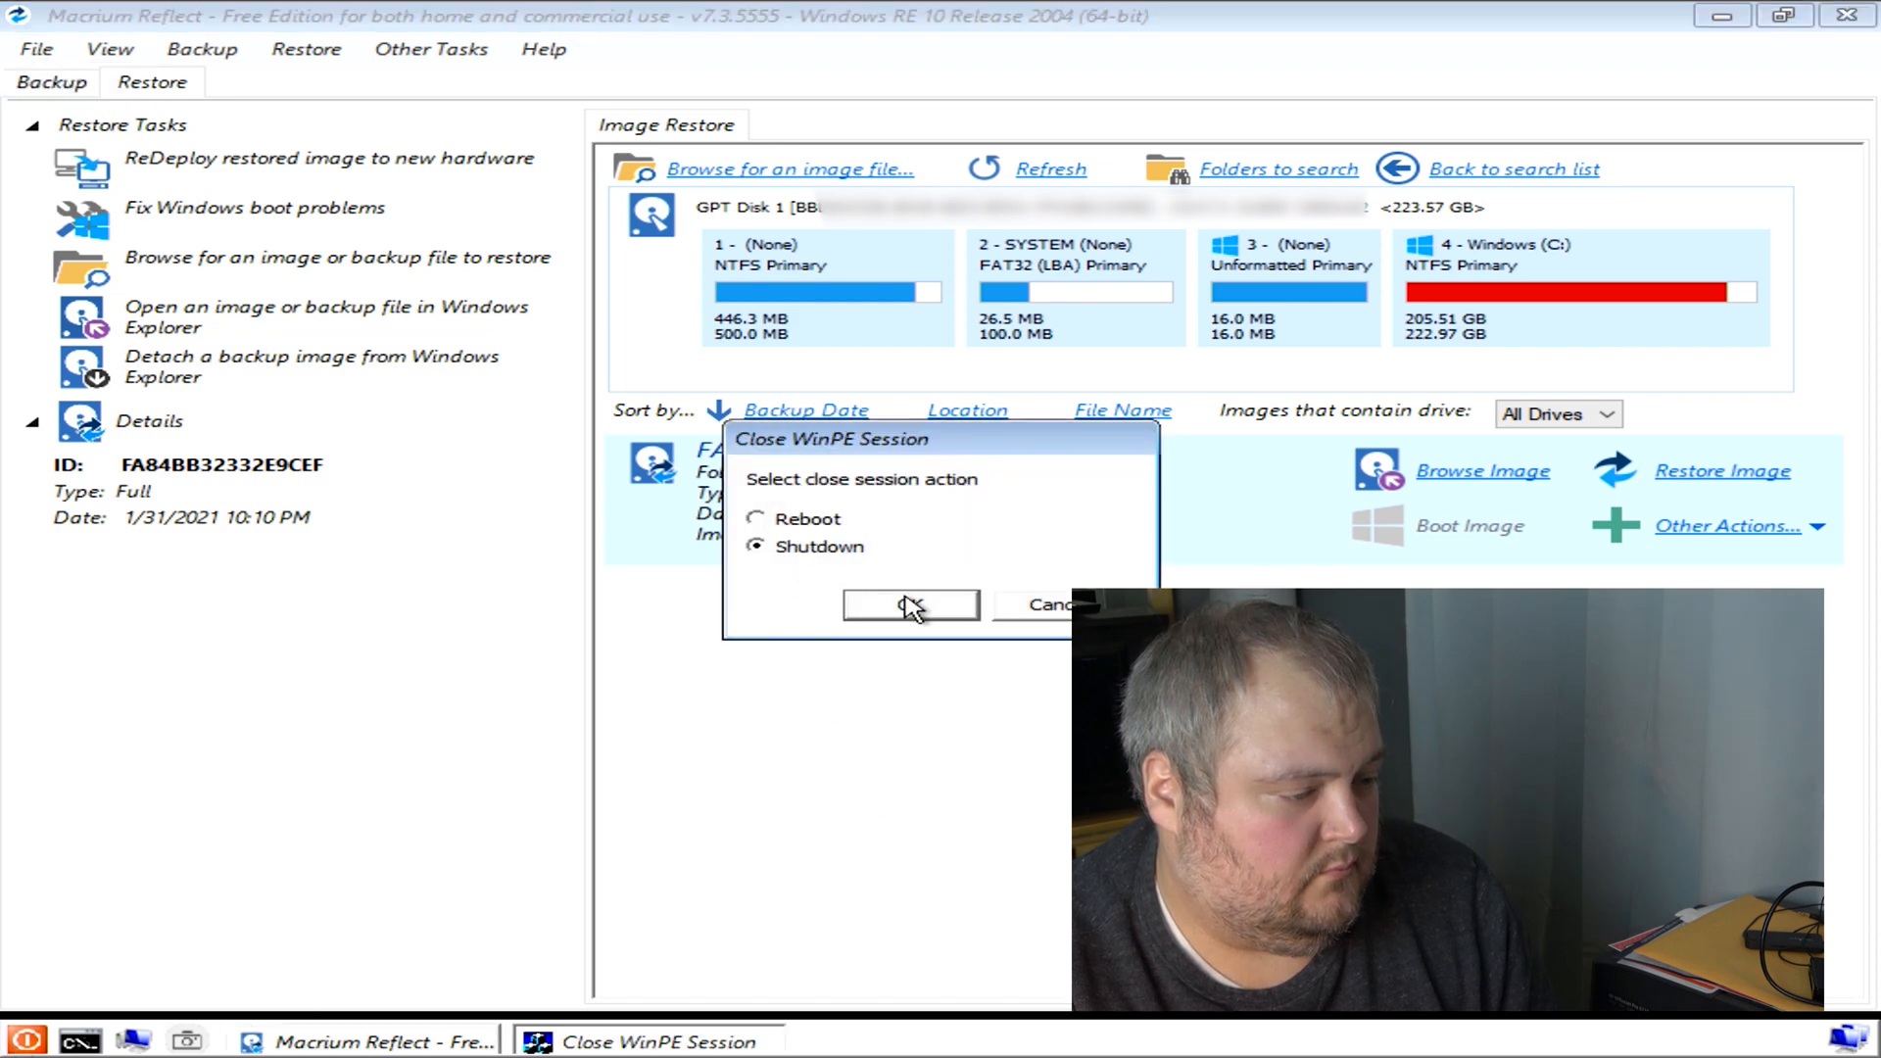
left_click(911, 606)
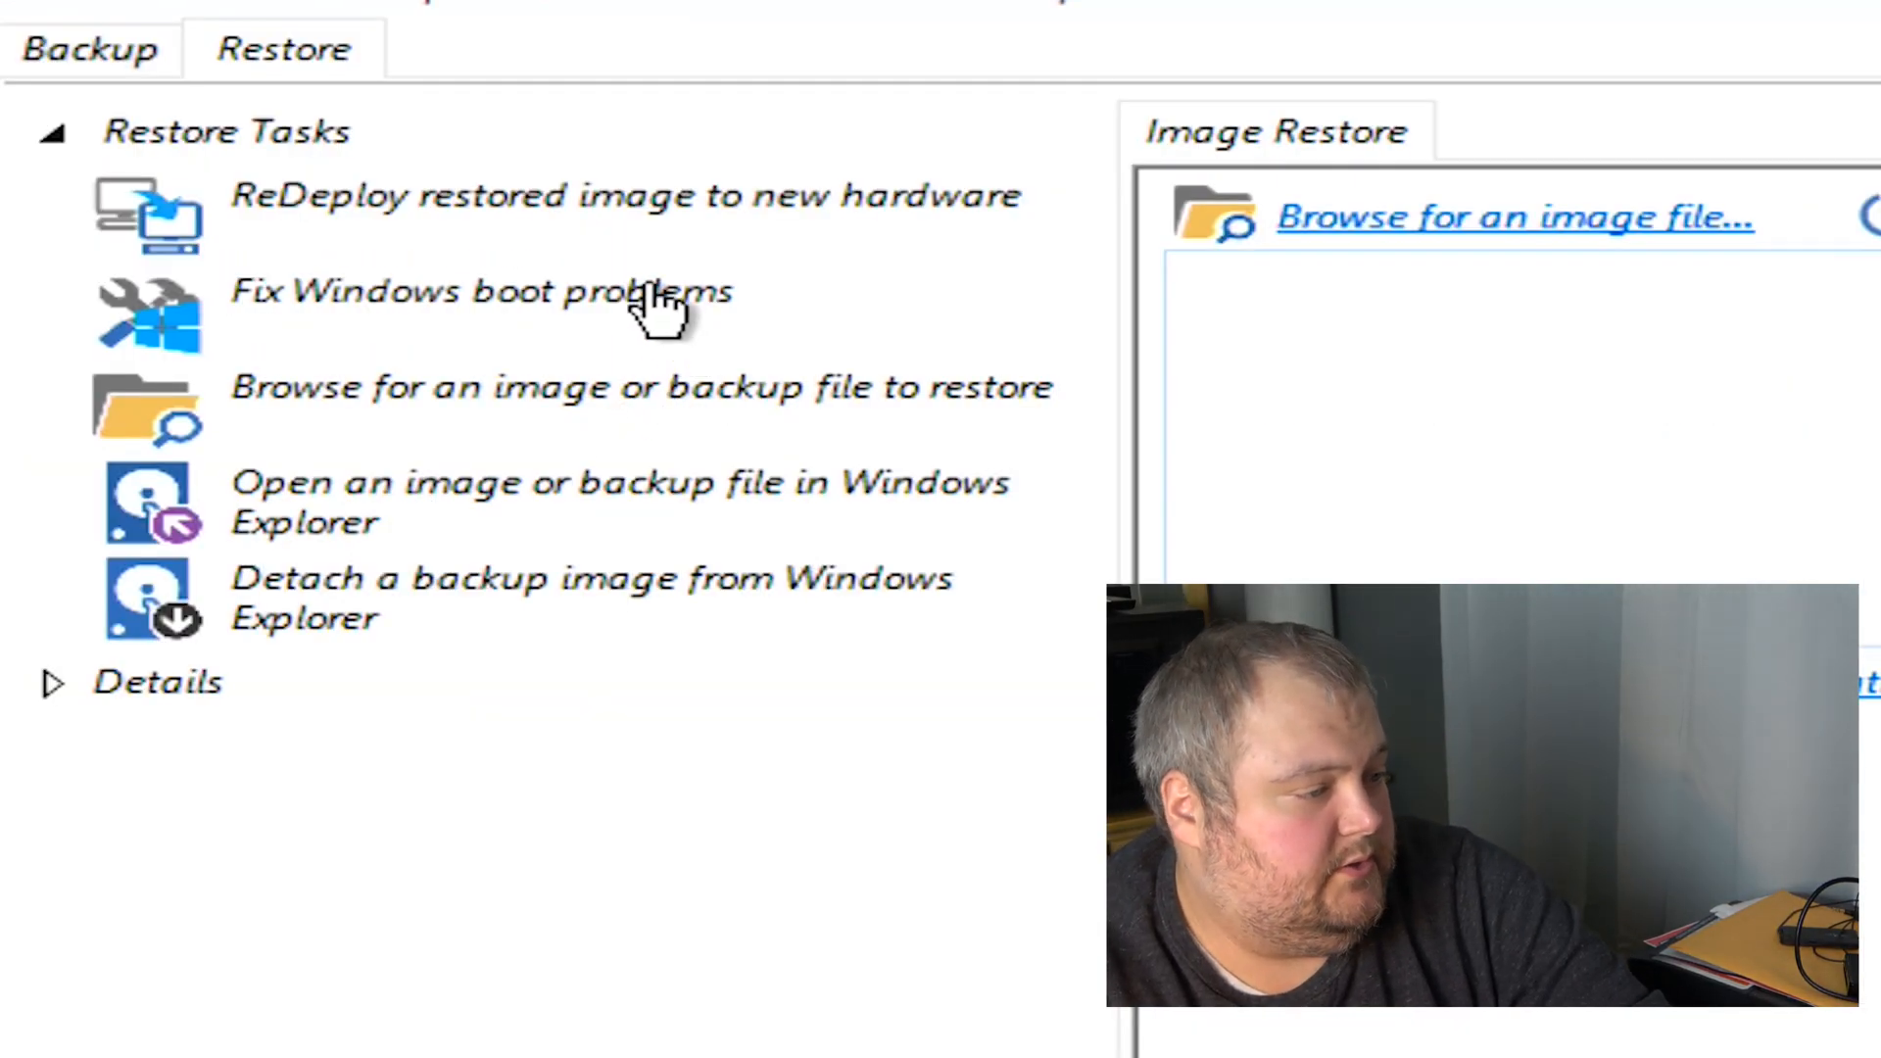
Start fixing Windows boot problems and choose the Windows 10 Home installation on Disk 2
left_click(658, 306)
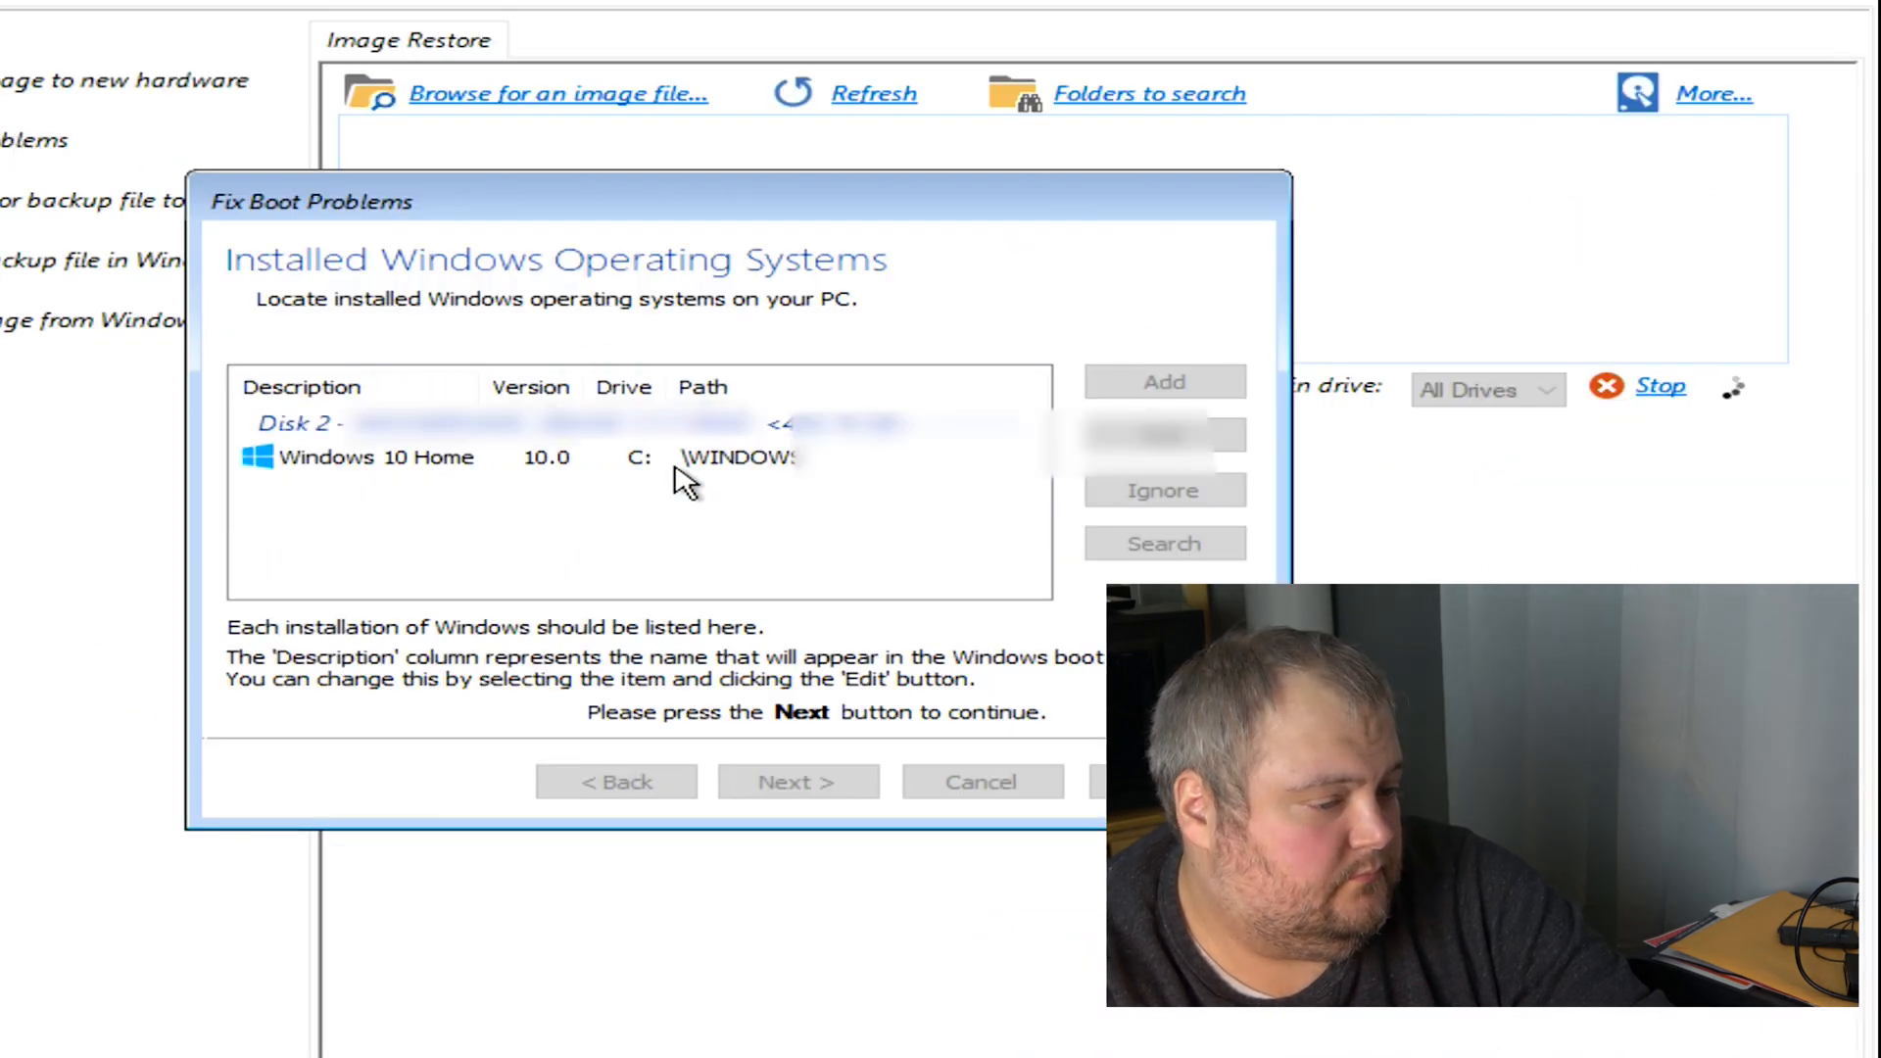
left_click(453, 468)
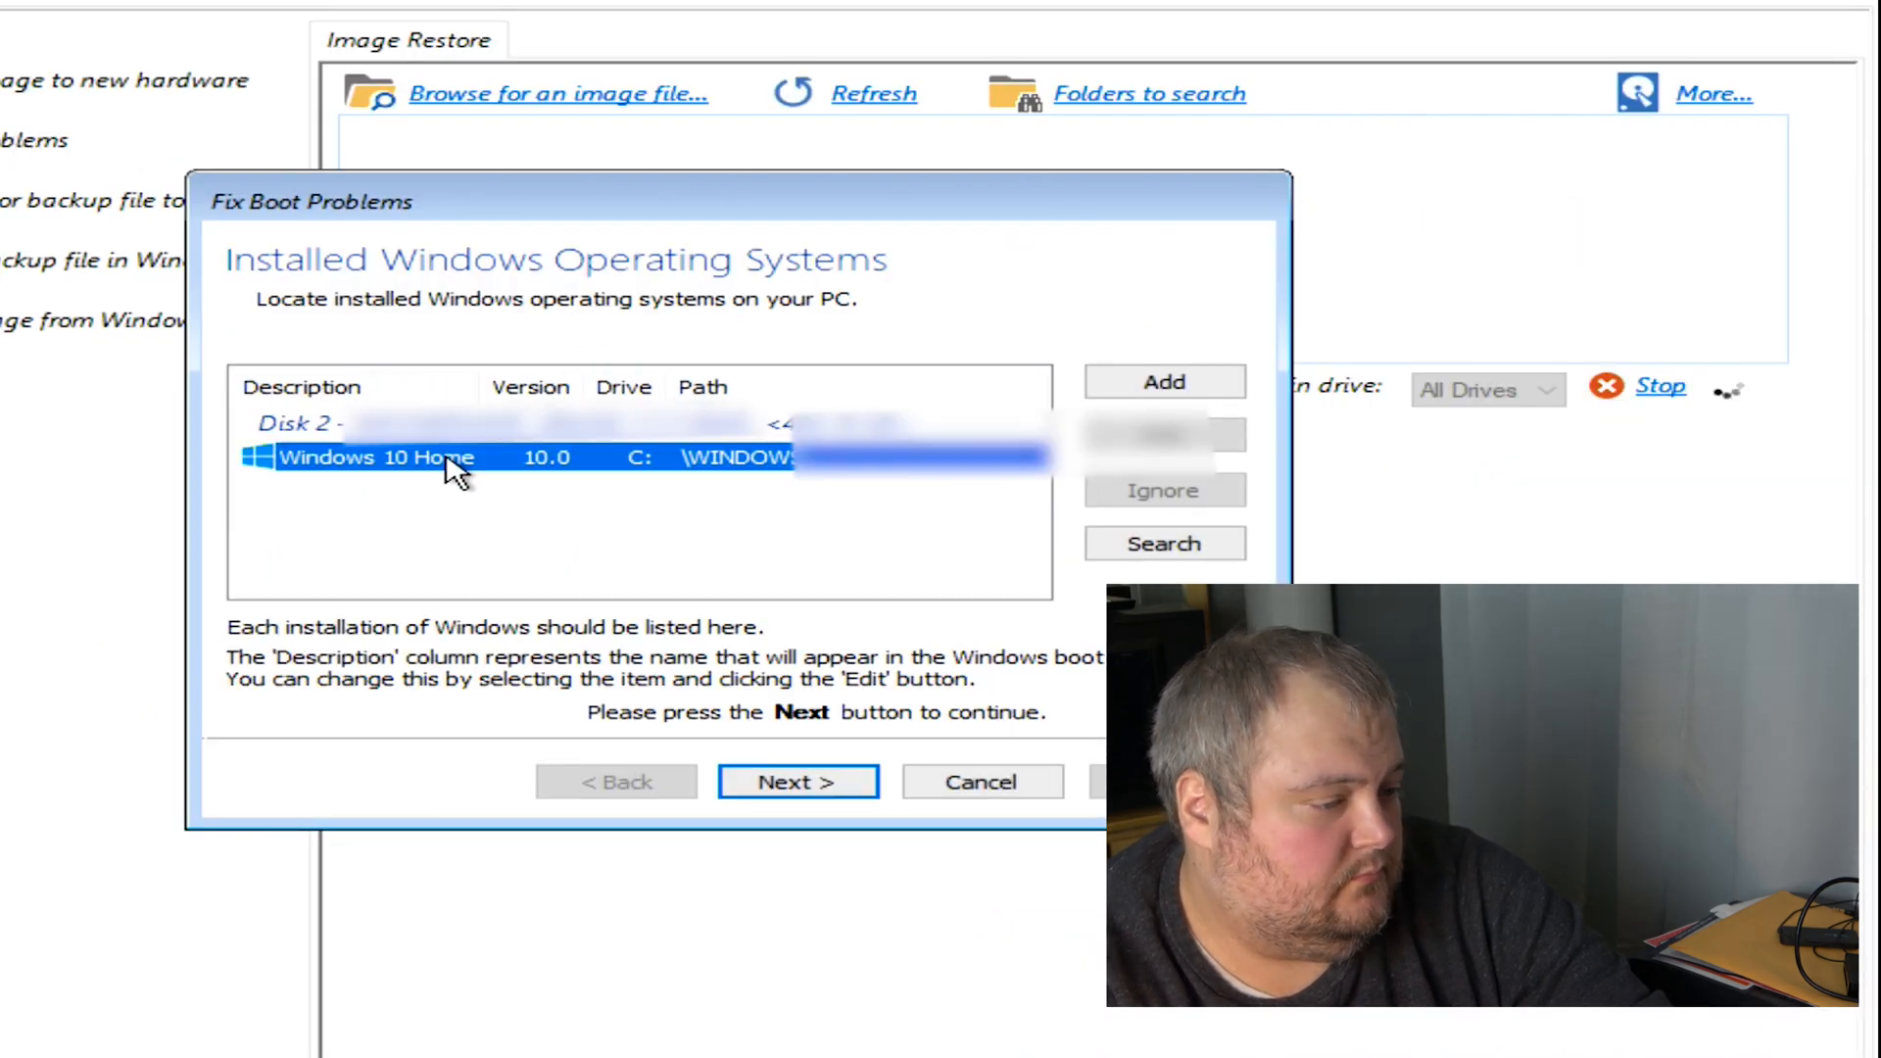
left_click(796, 787)
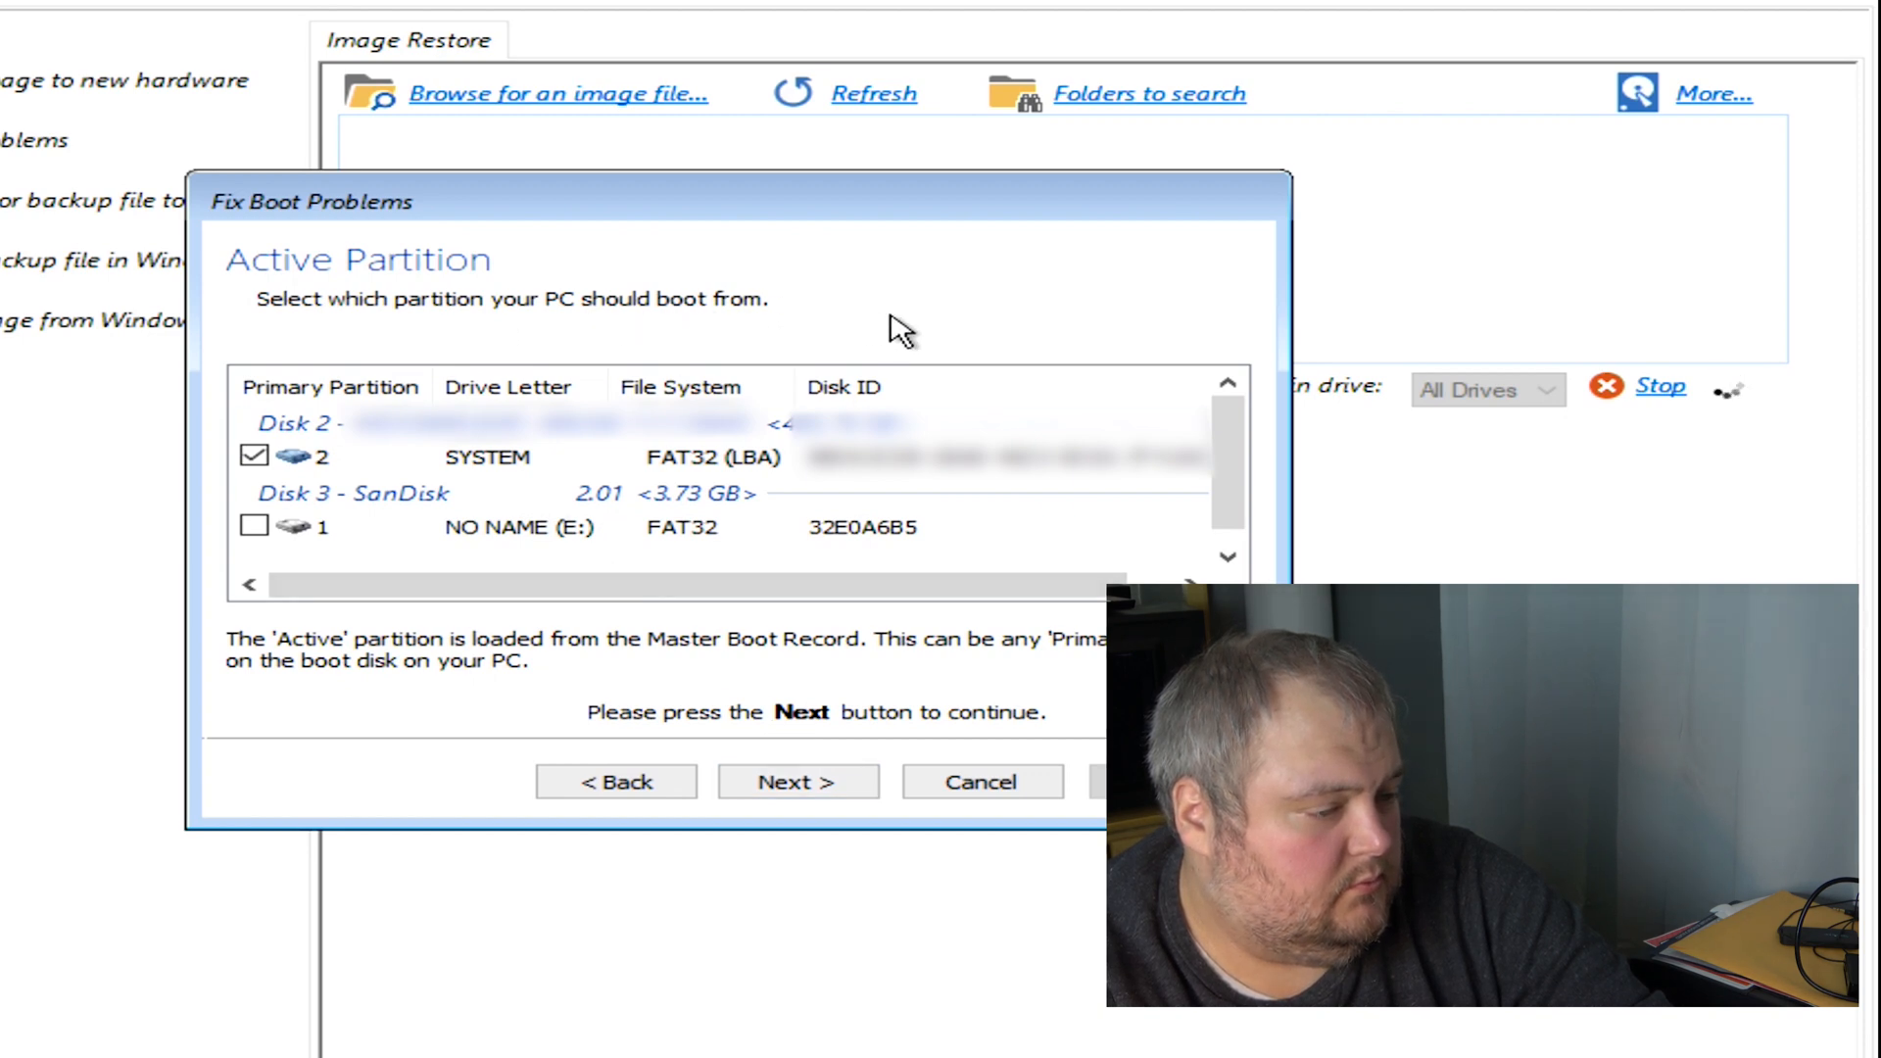
Keep the SYSTEM partition on Disk 2 as the active partition, rebuild the BCD and BOOT.INI files, and restart the PC
left_click_drag(1232, 474, 1229, 416)
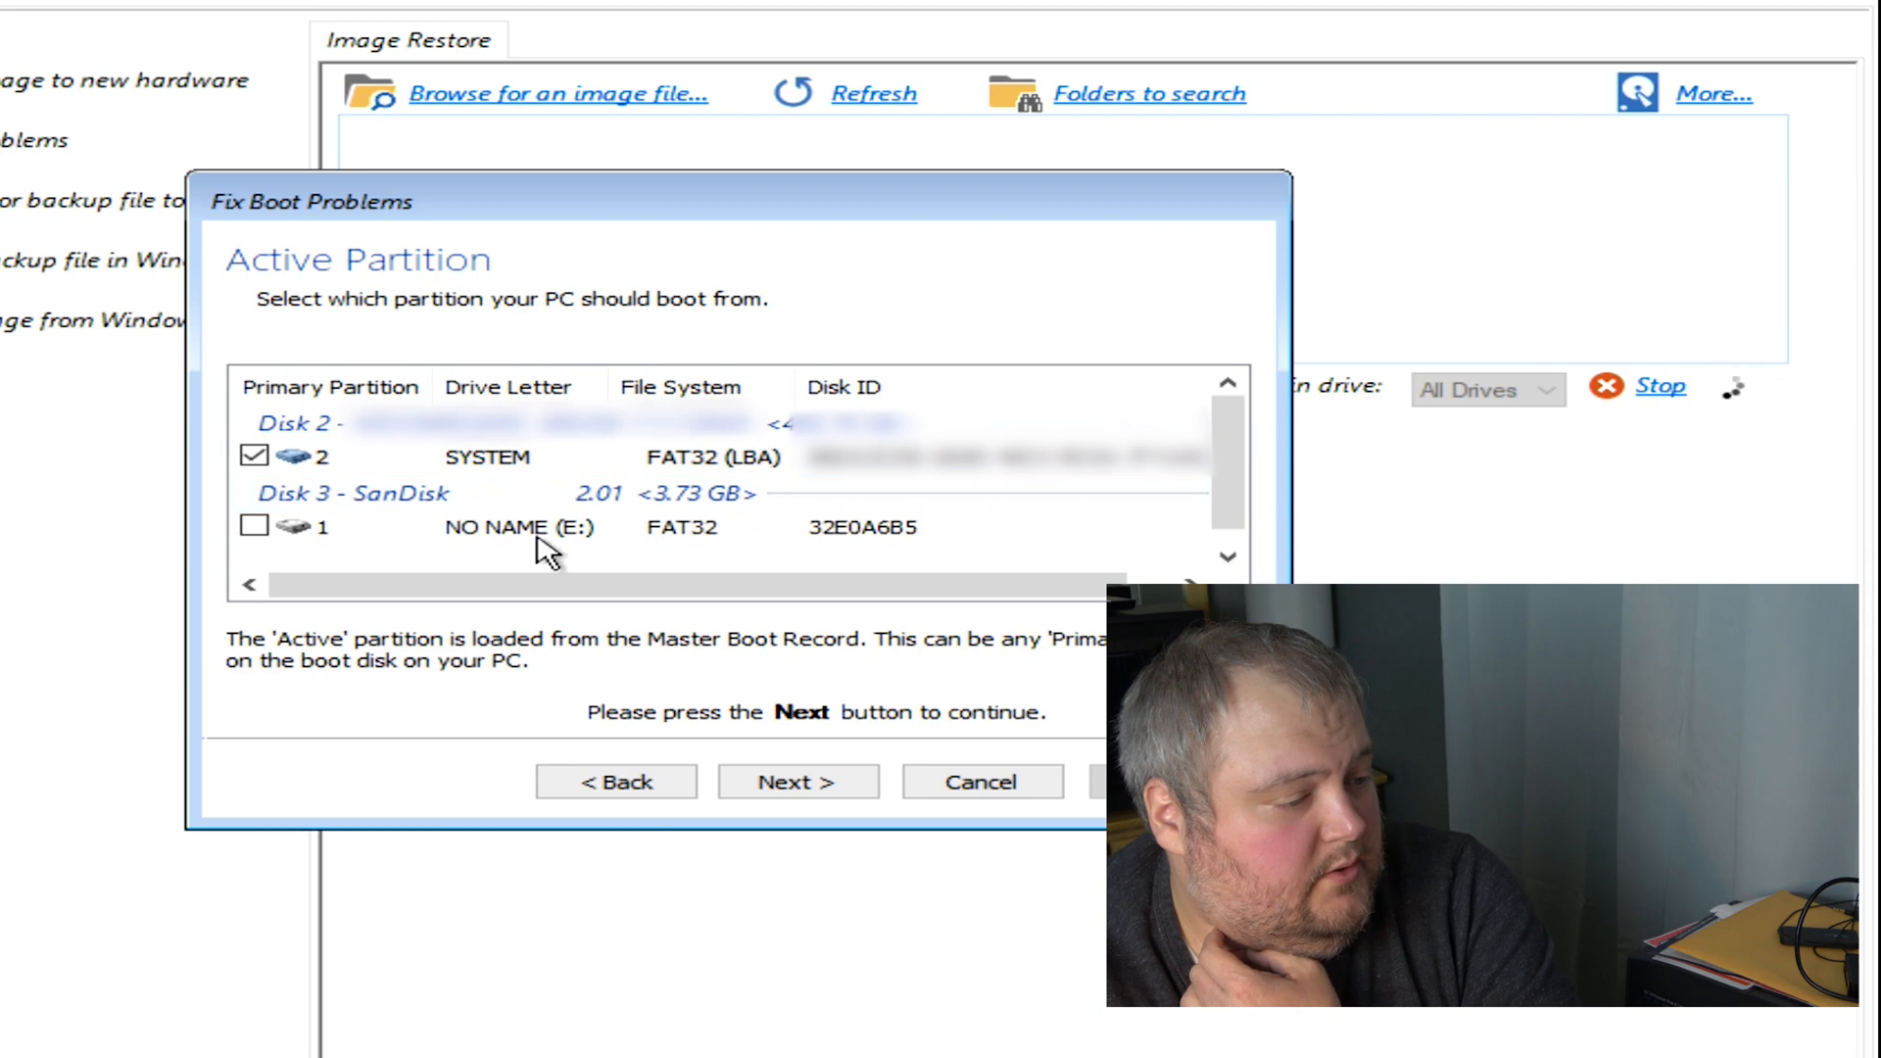
left_click(823, 784)
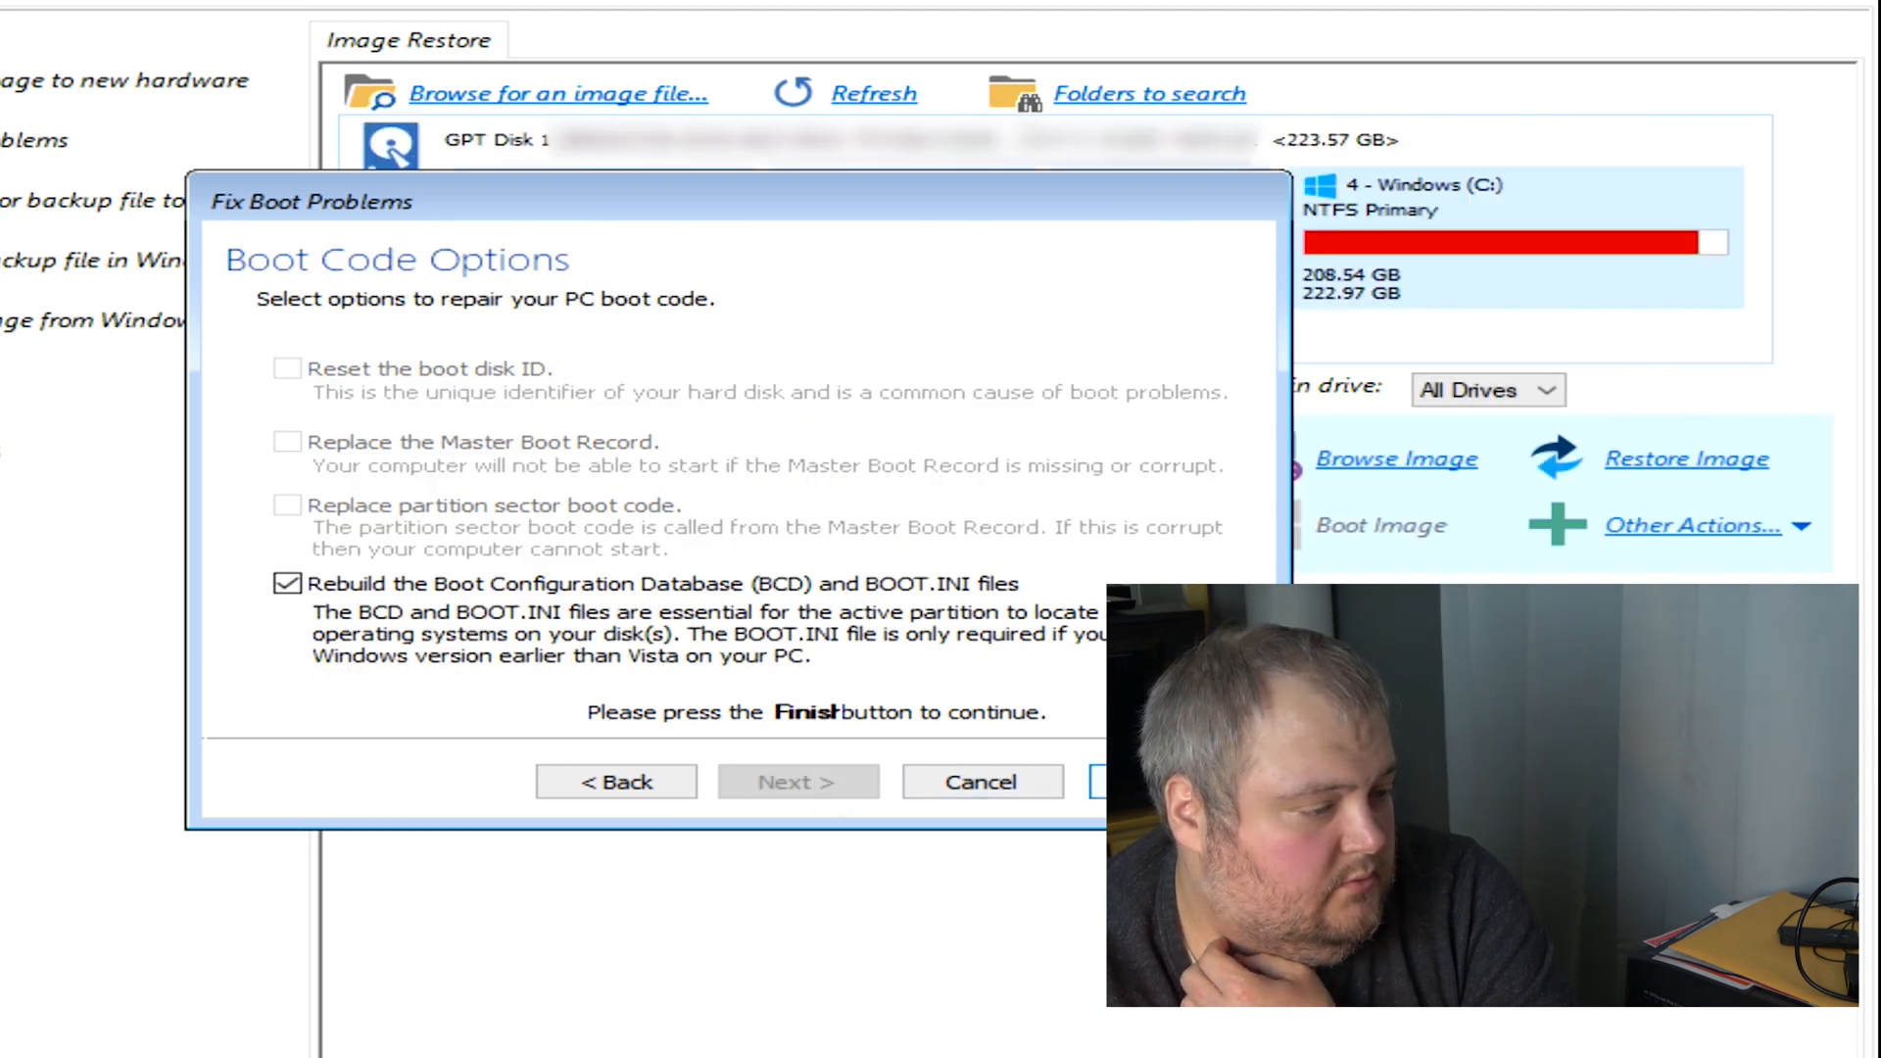
left_click(1126, 782)
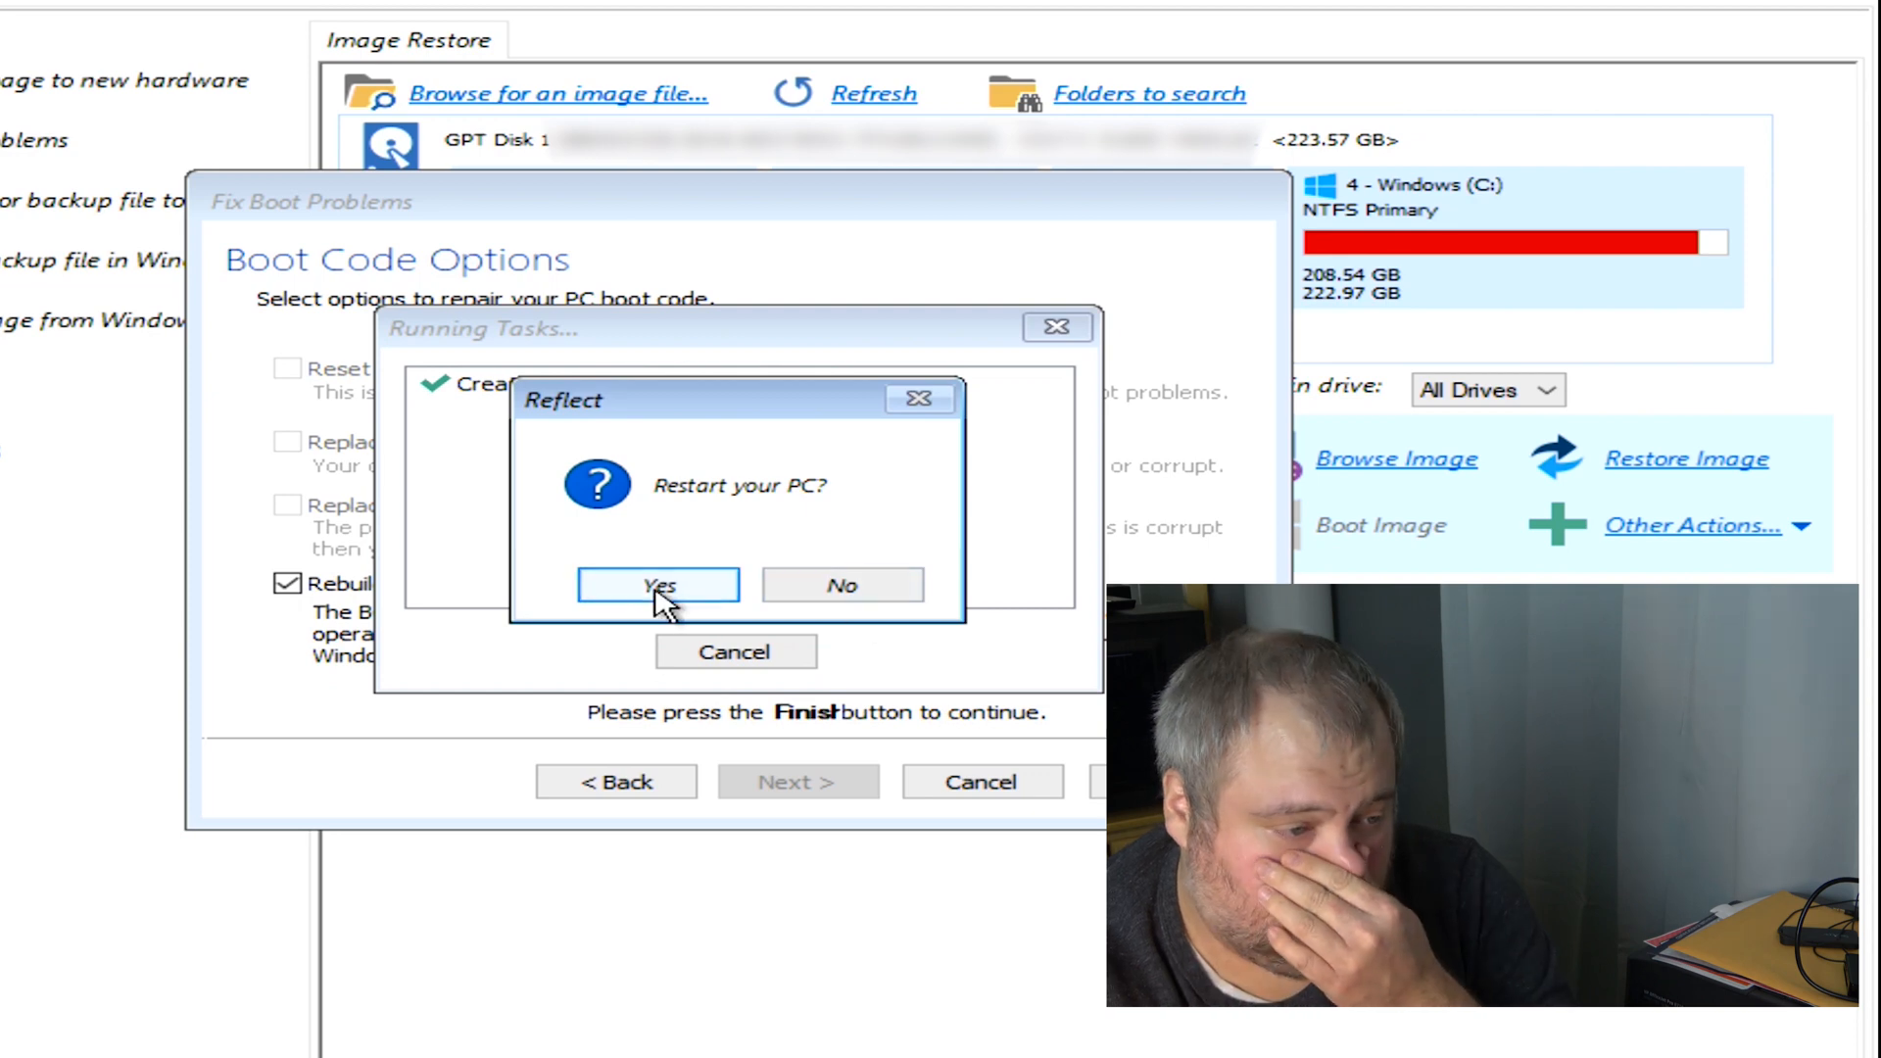
left_click(659, 586)
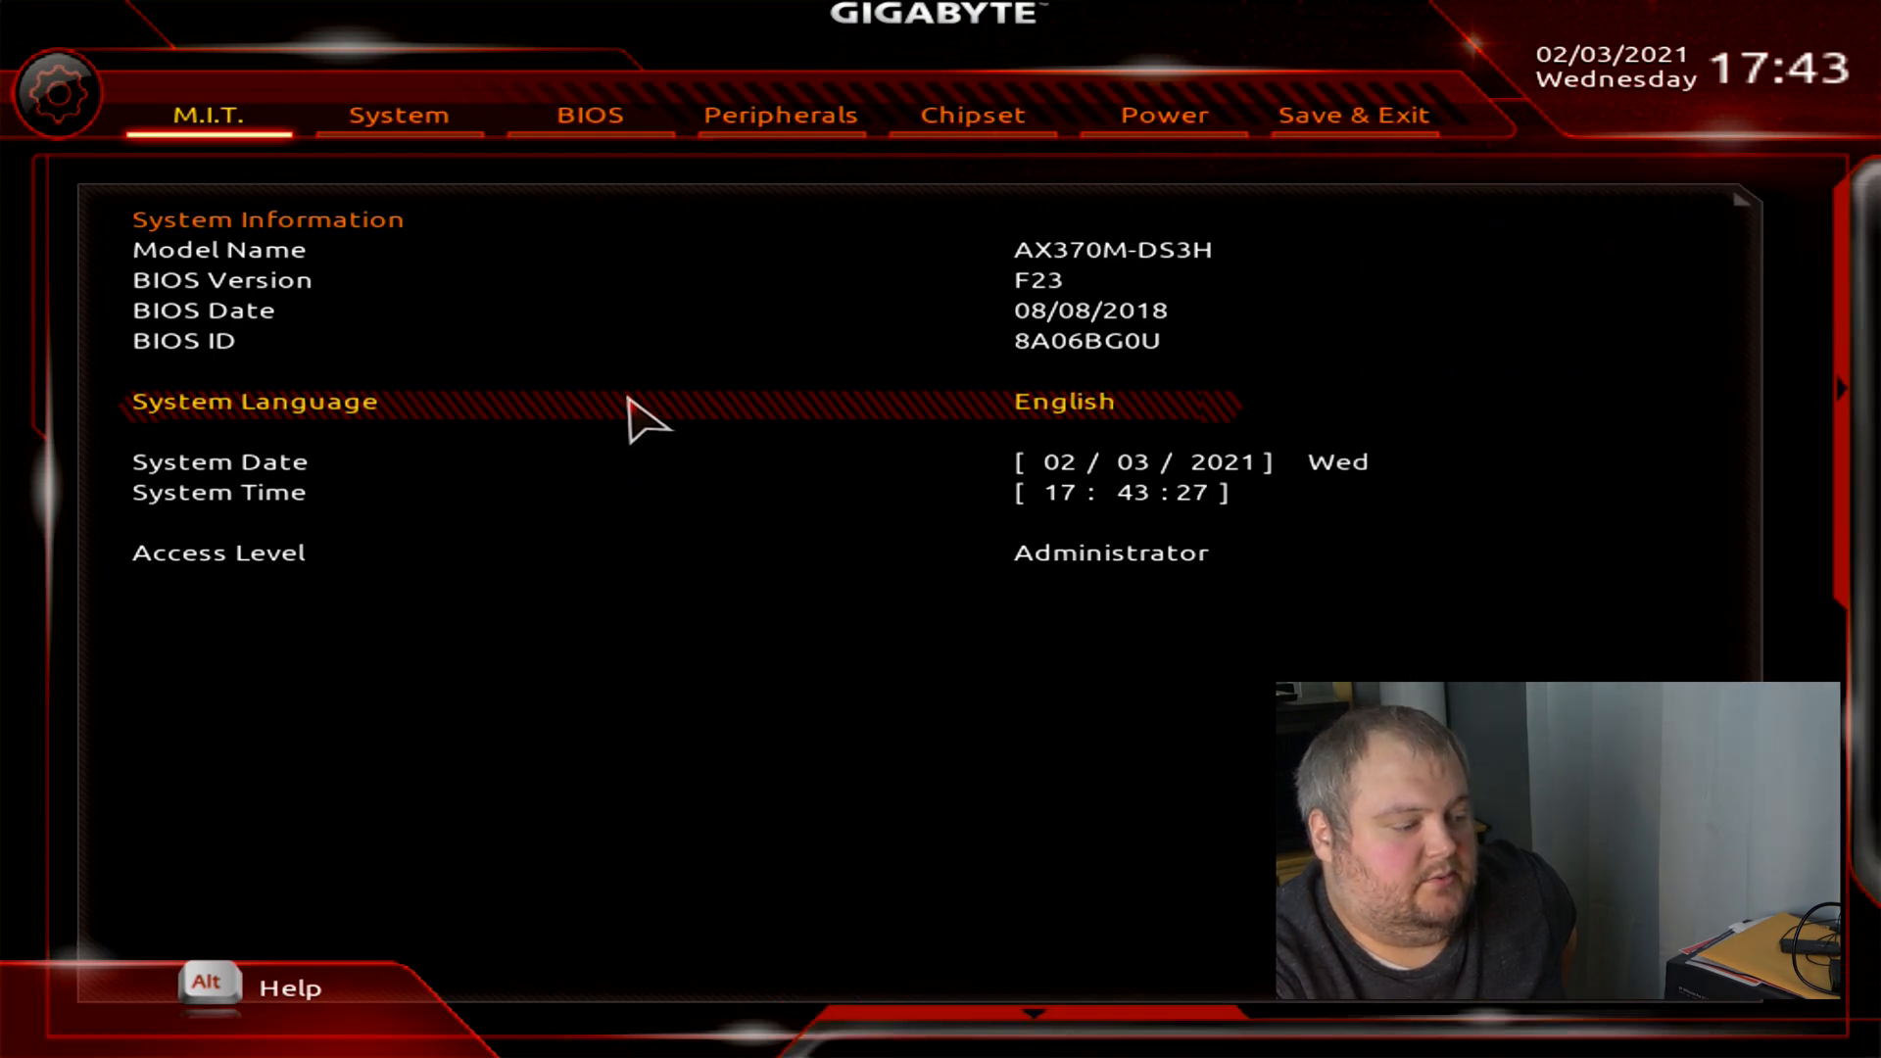
In the Gigabyte BIOS setup, set Storage Boot Option Control to UEFI Only, then save the configuration and exit
left_click(434, 120)
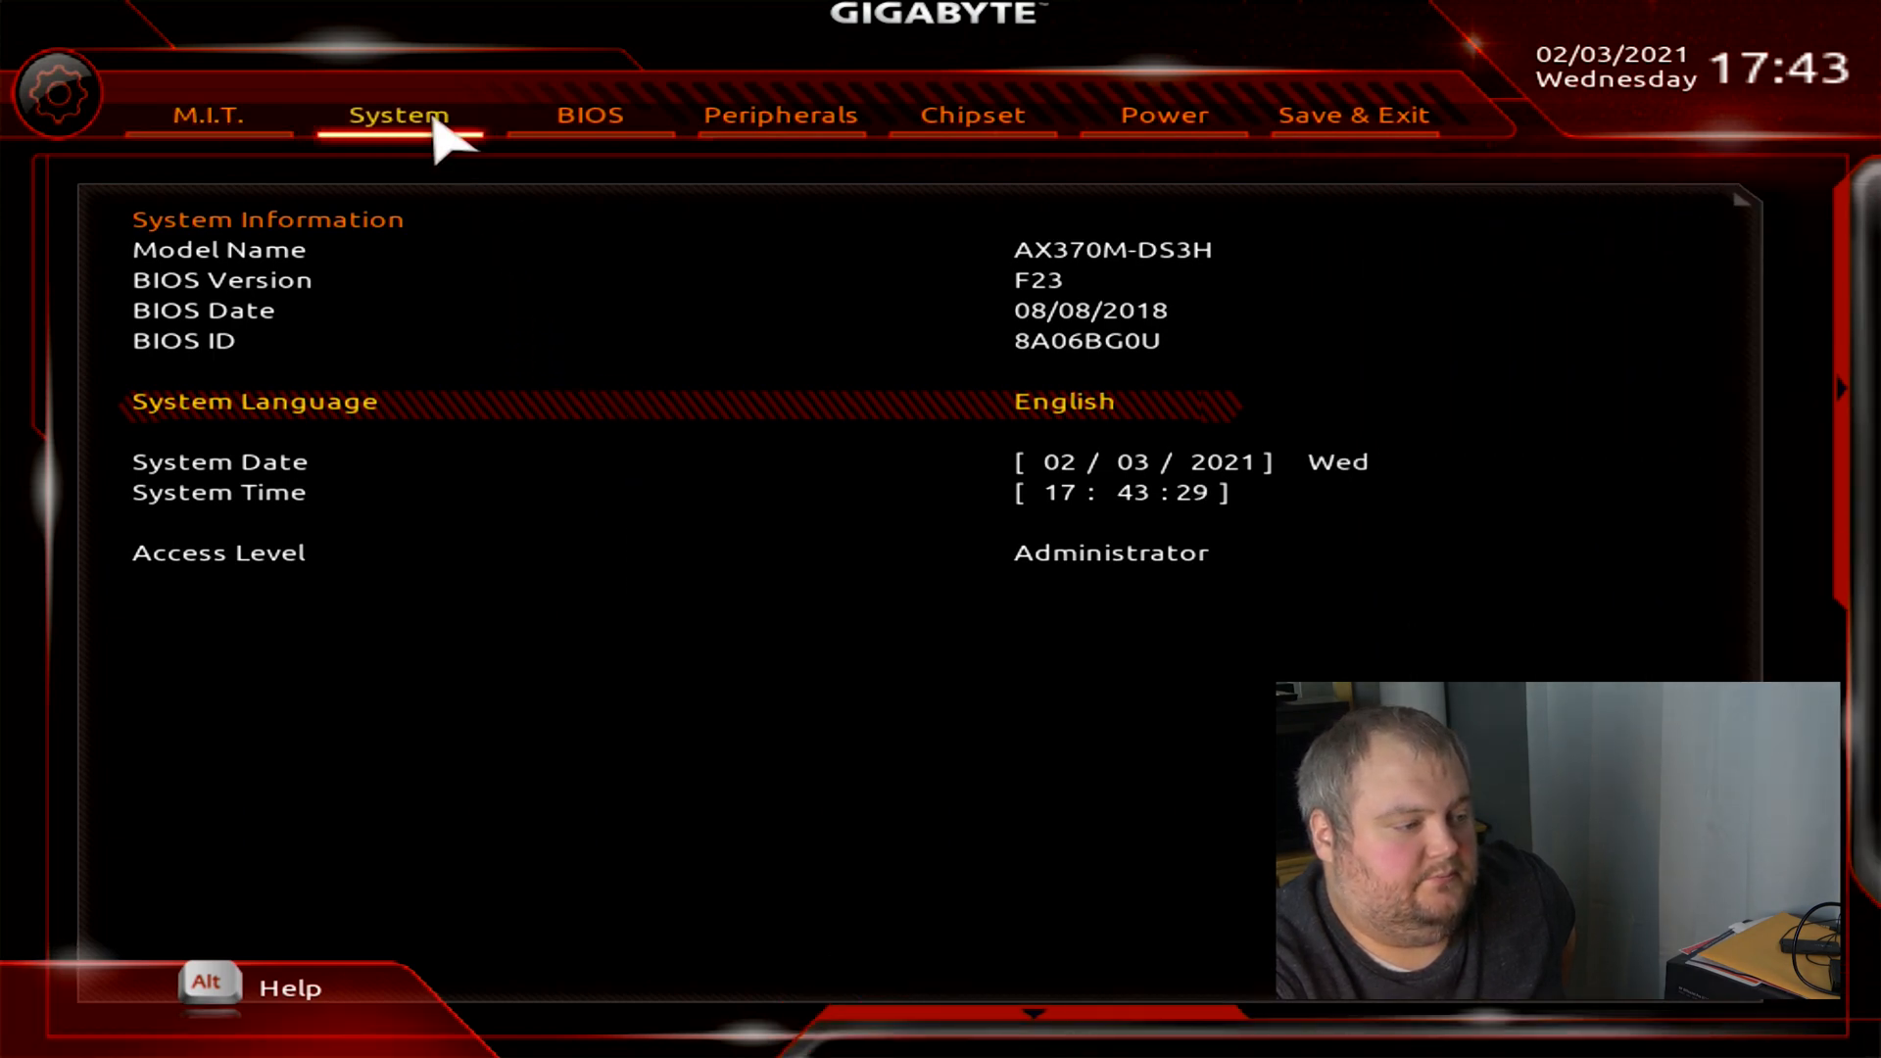
left_click(534, 120)
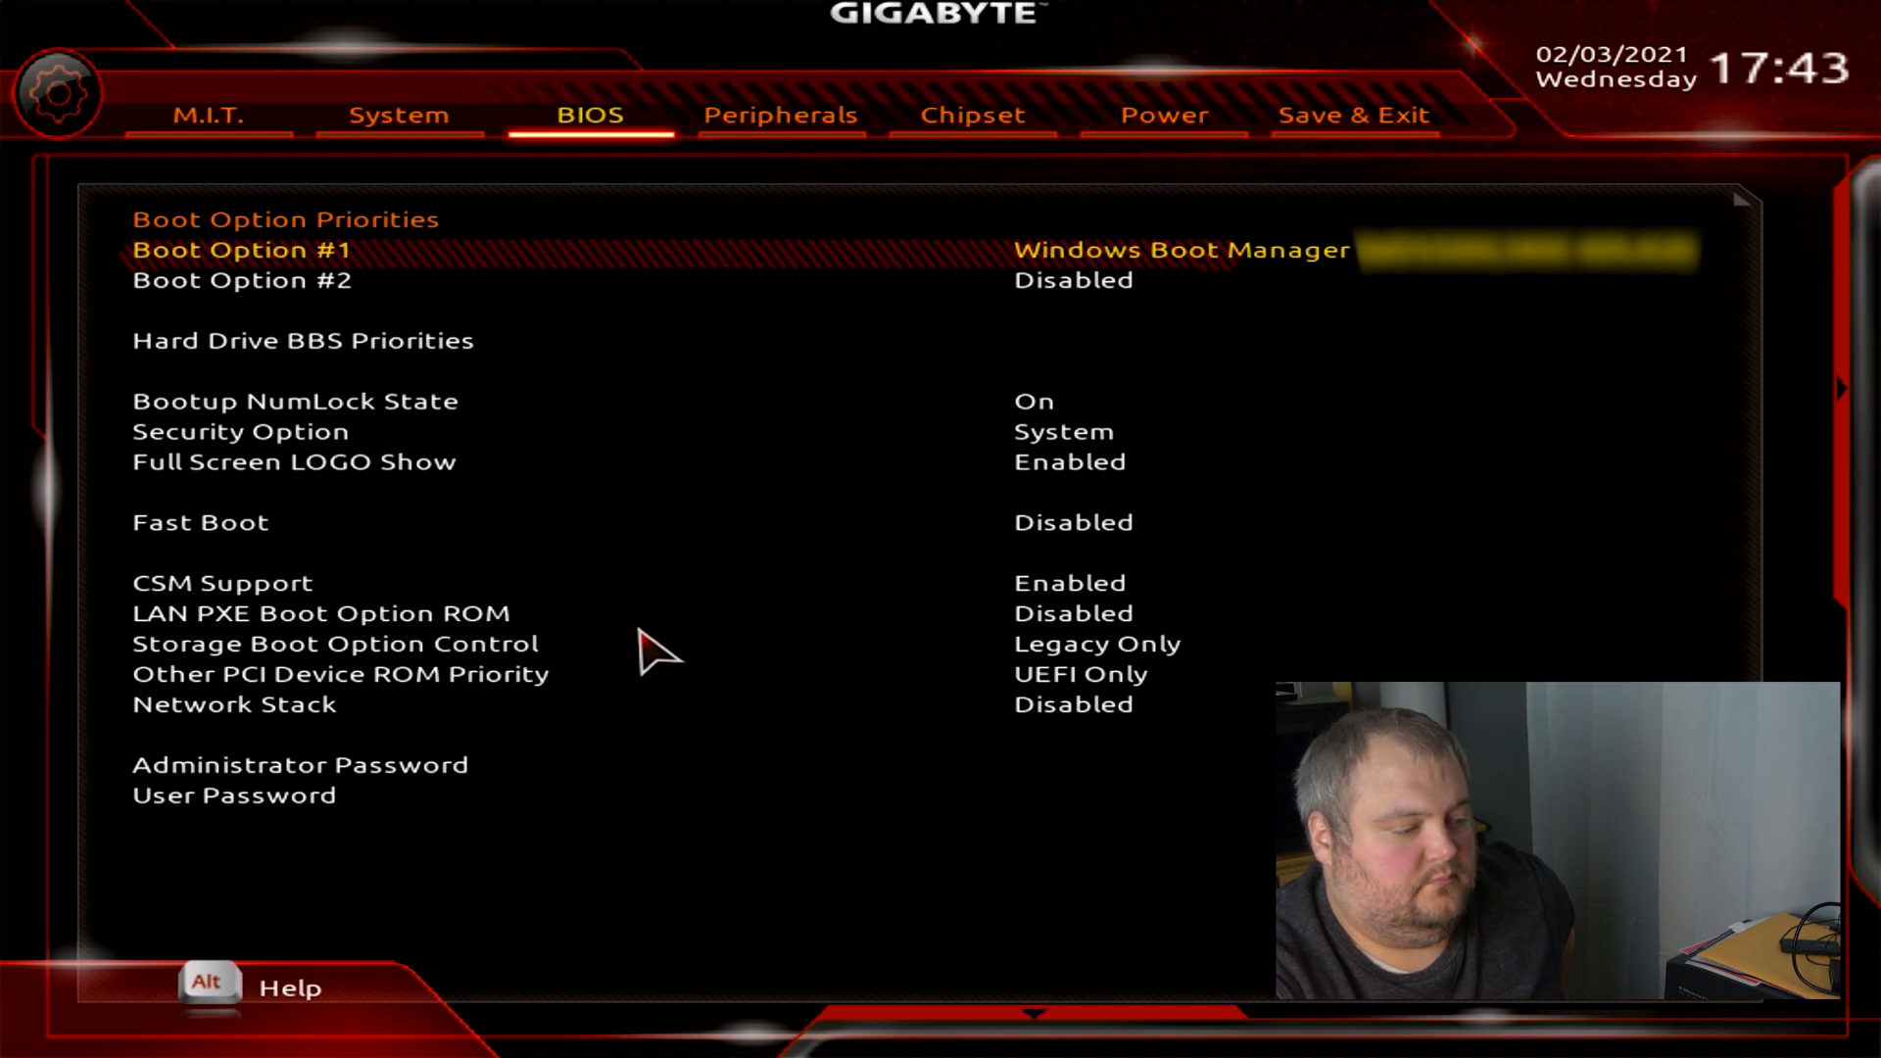
left_click(478, 642)
left_click(1099, 631)
double_click(1099, 640)
left_click(978, 547)
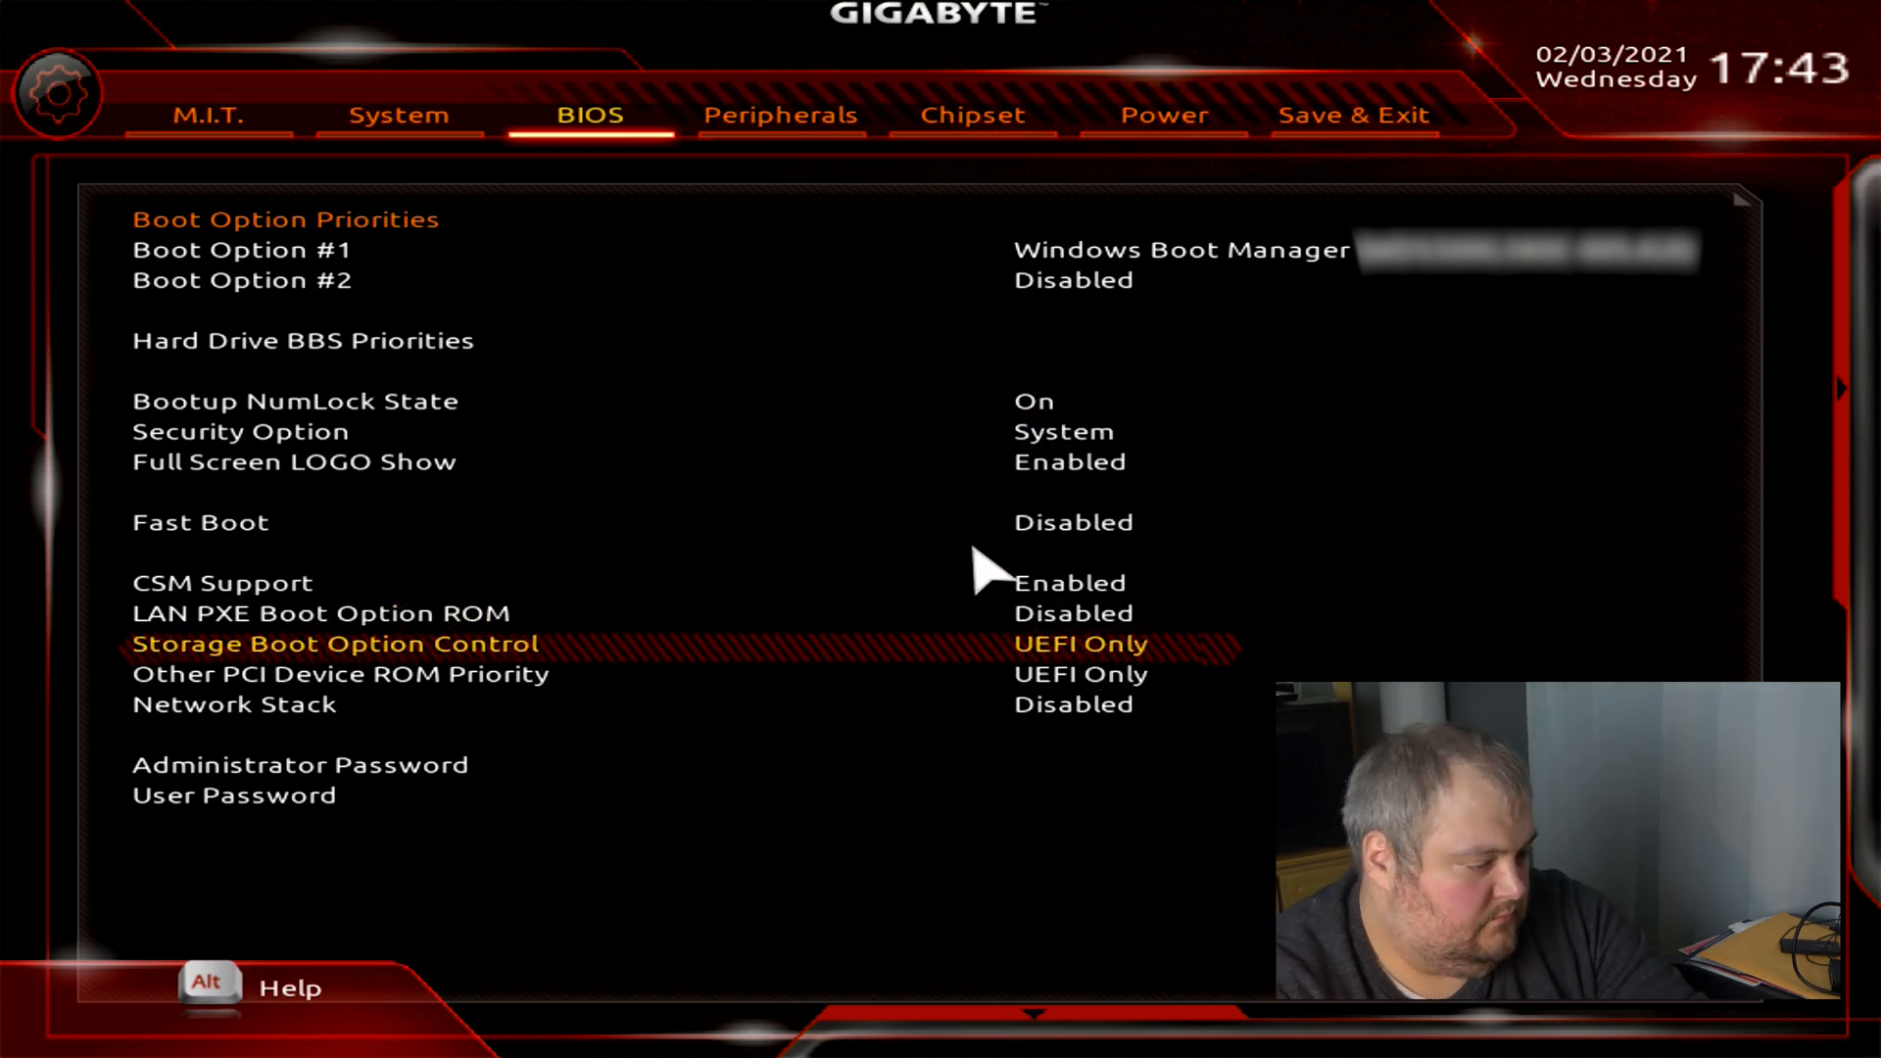
key("F10")
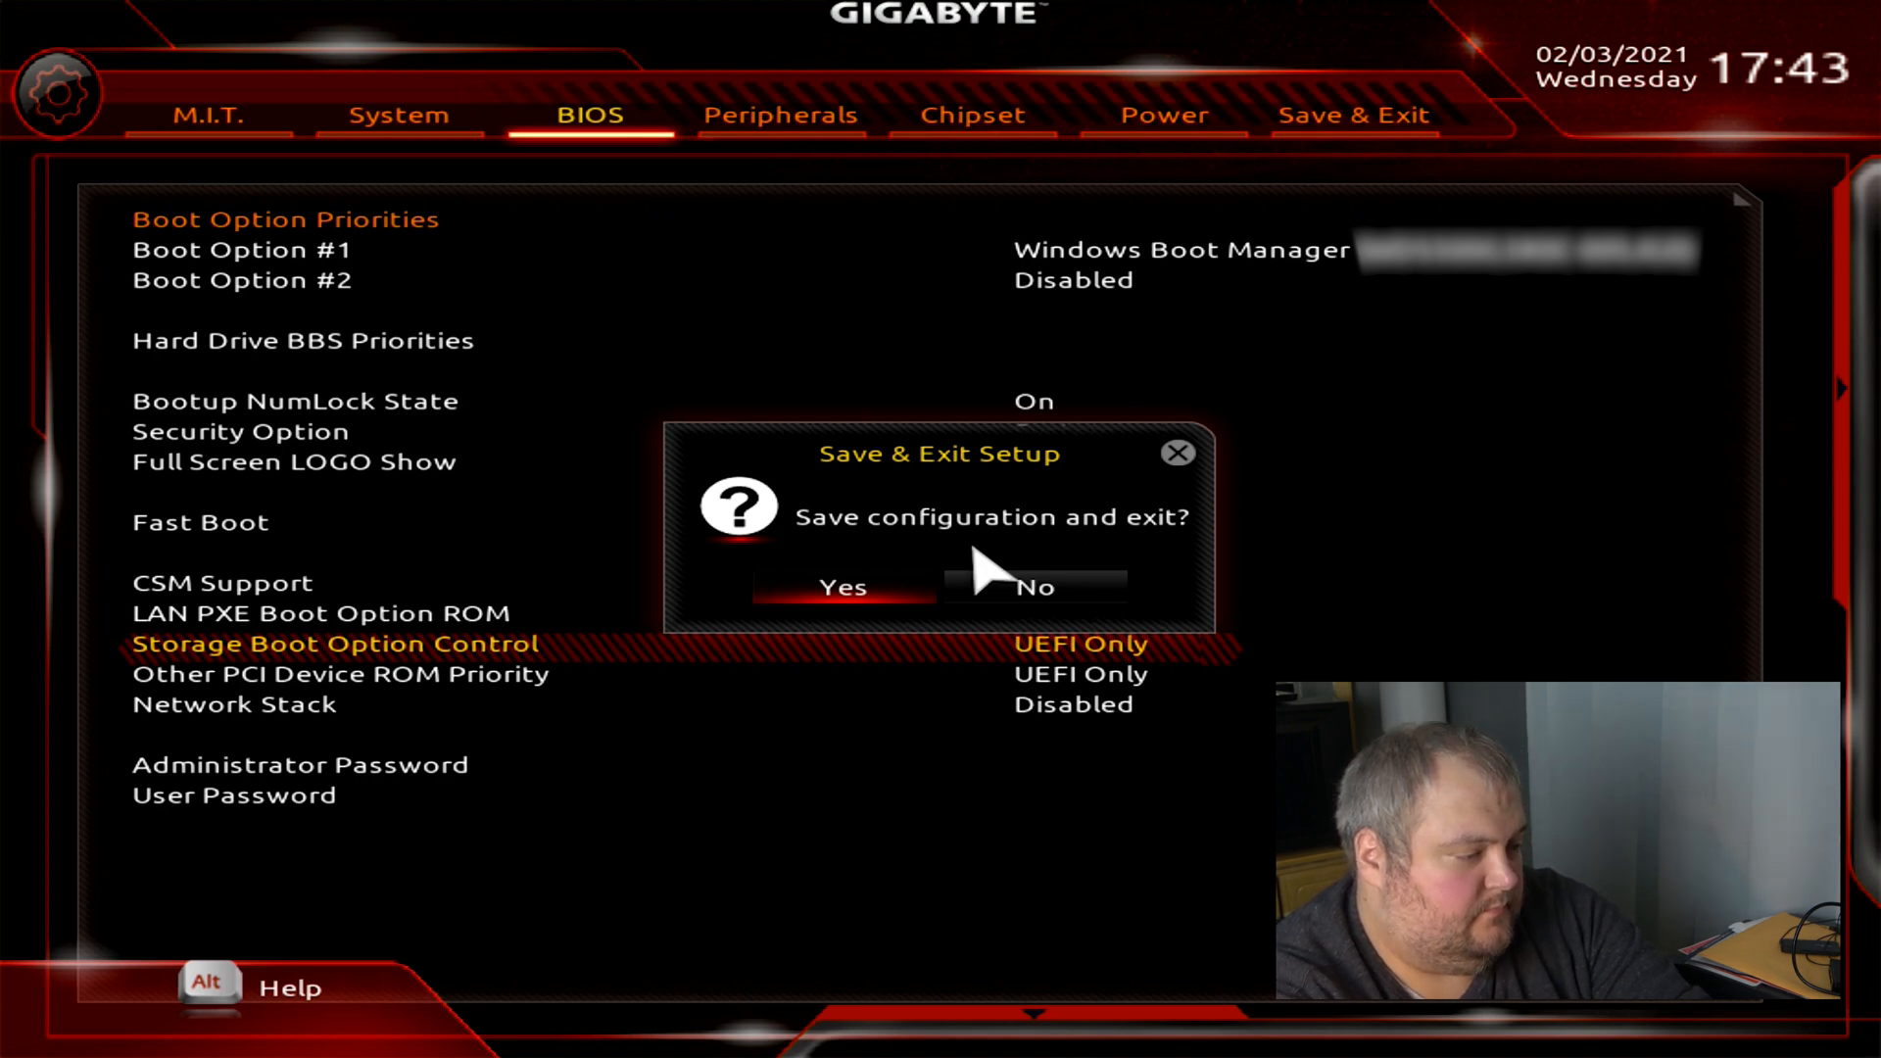
key("Return")
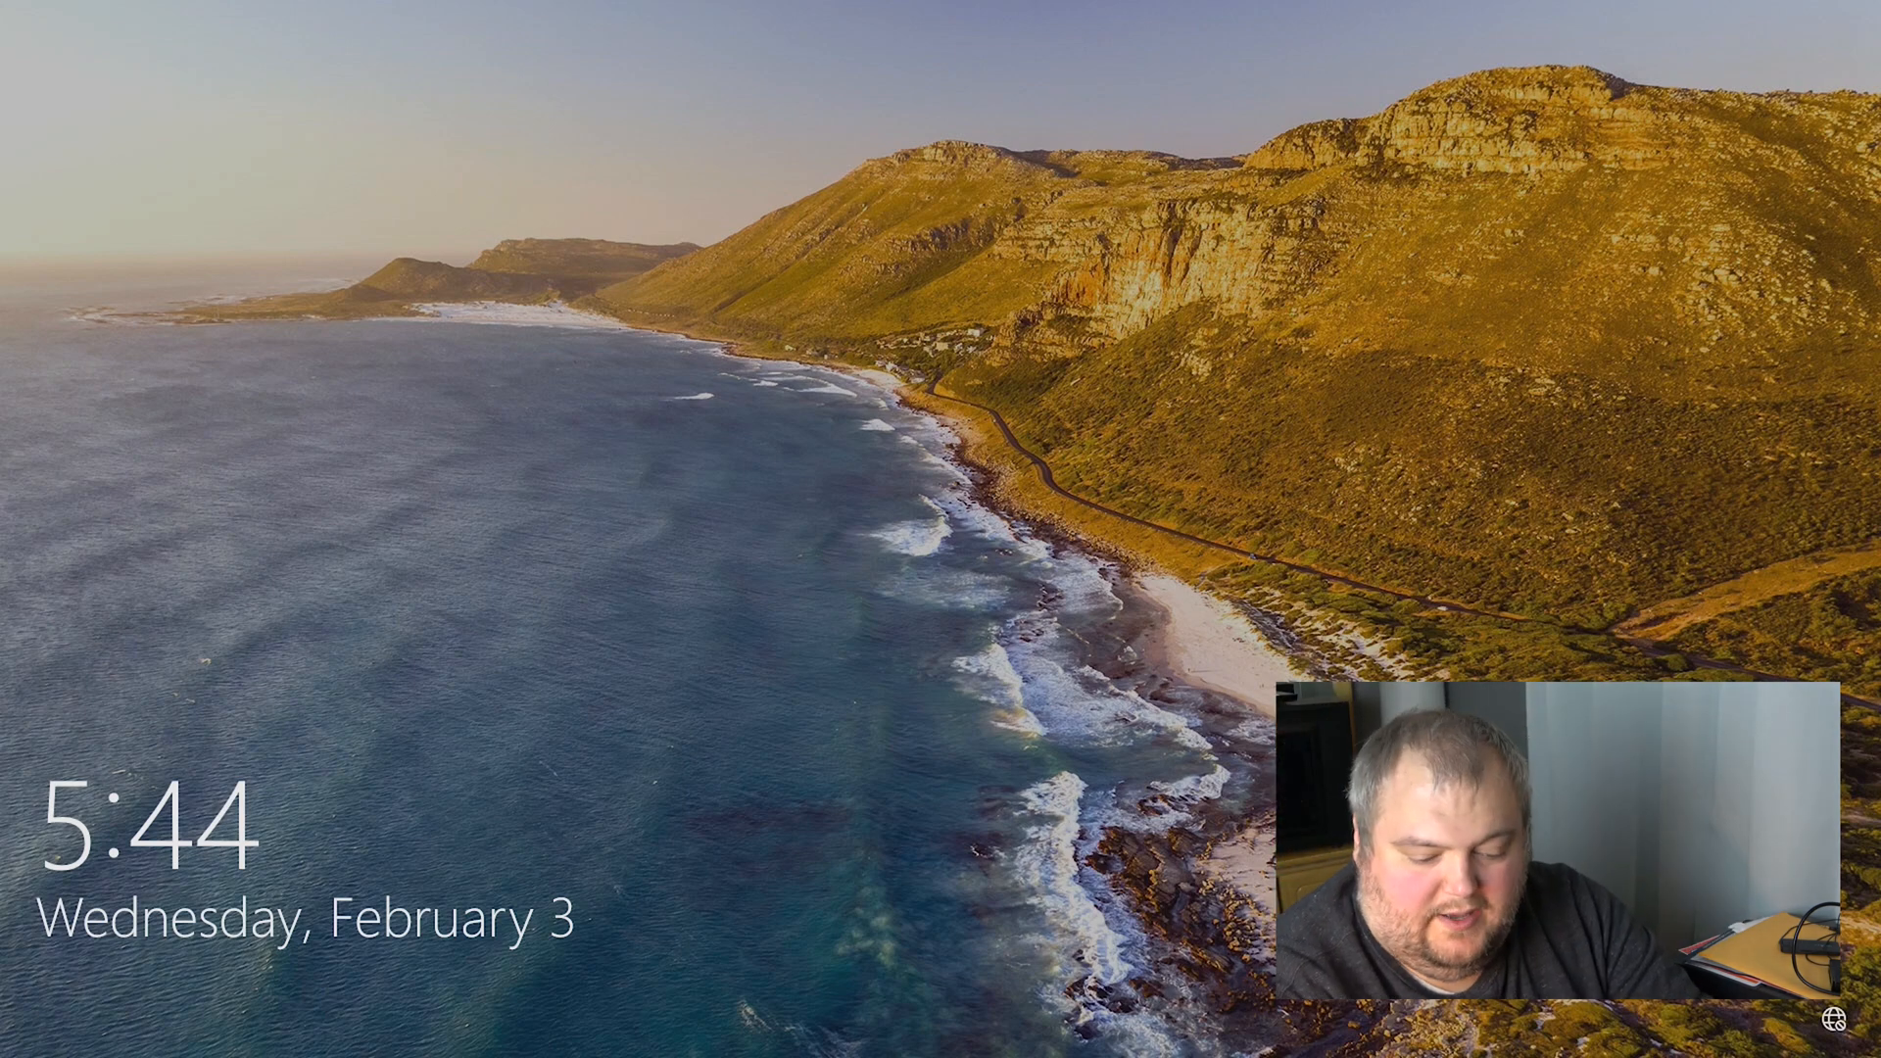
Dismiss the Windows lock screen and sign in to the preselected account with its password
key("space")
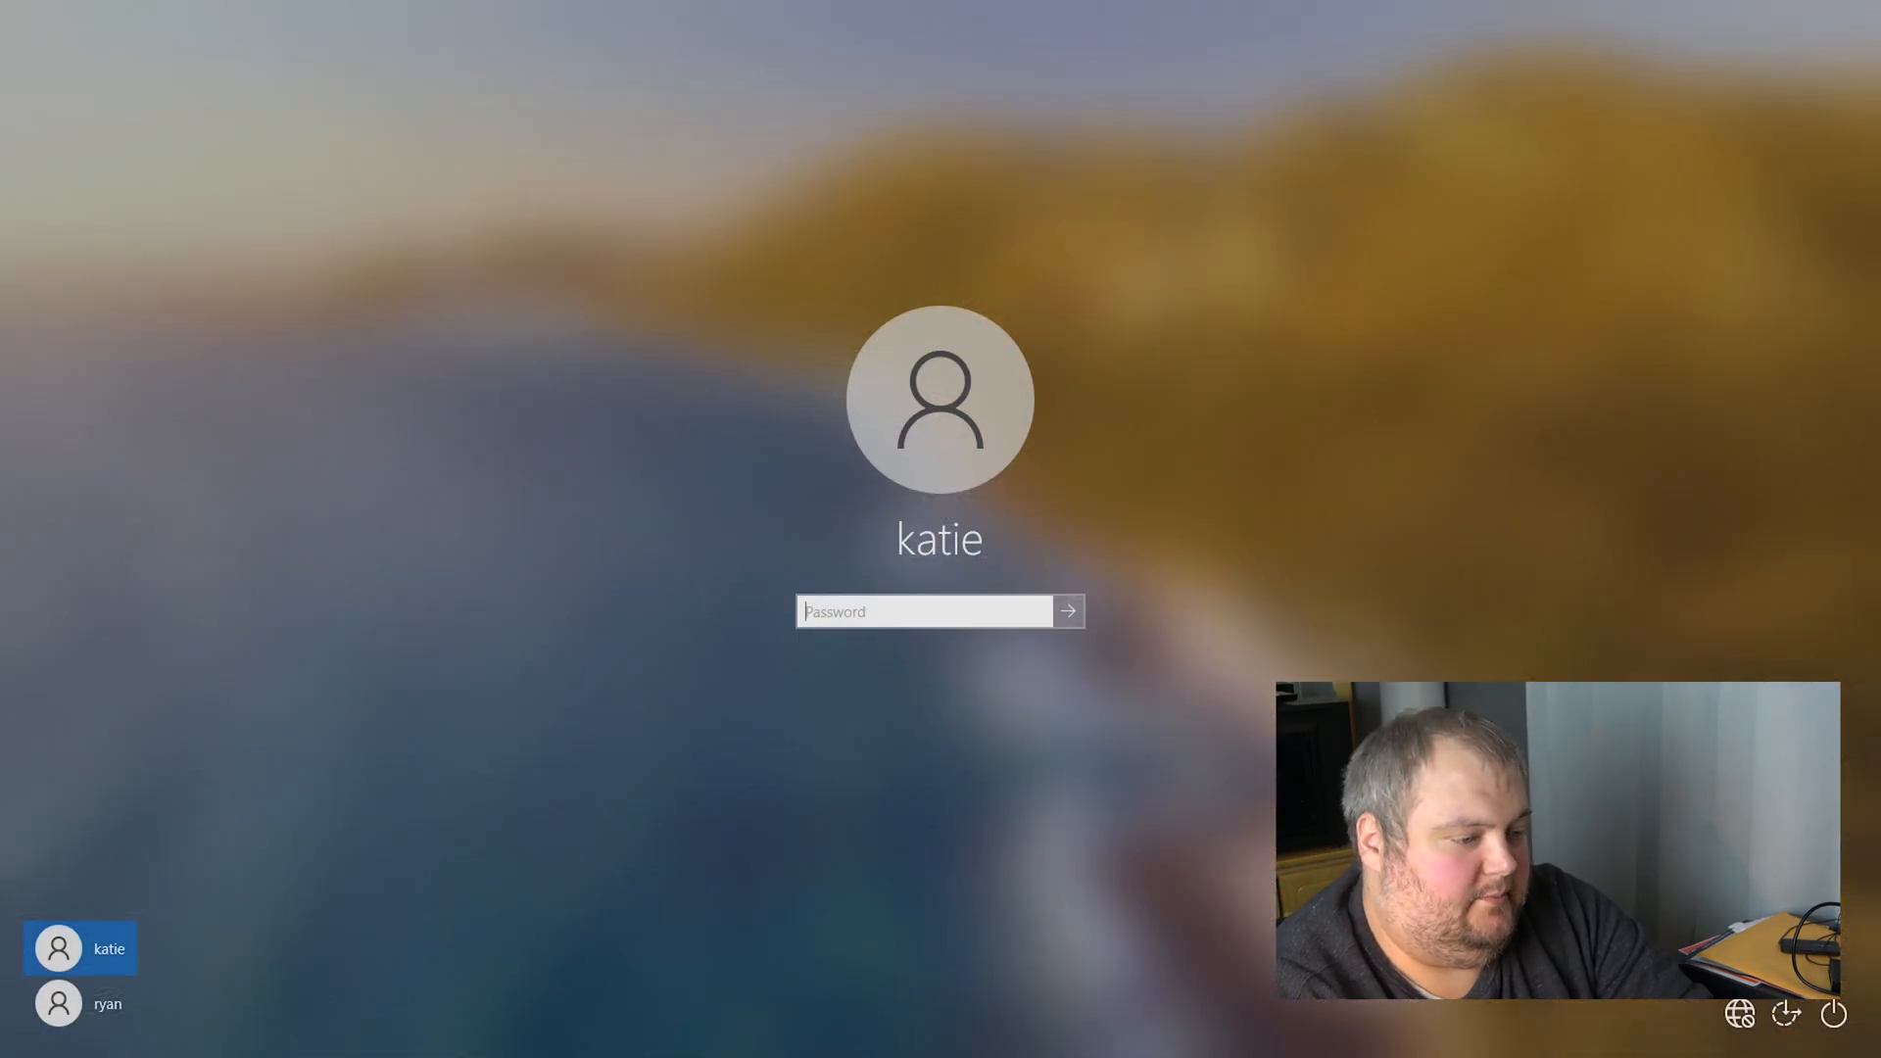
type("*******")
key("Return")
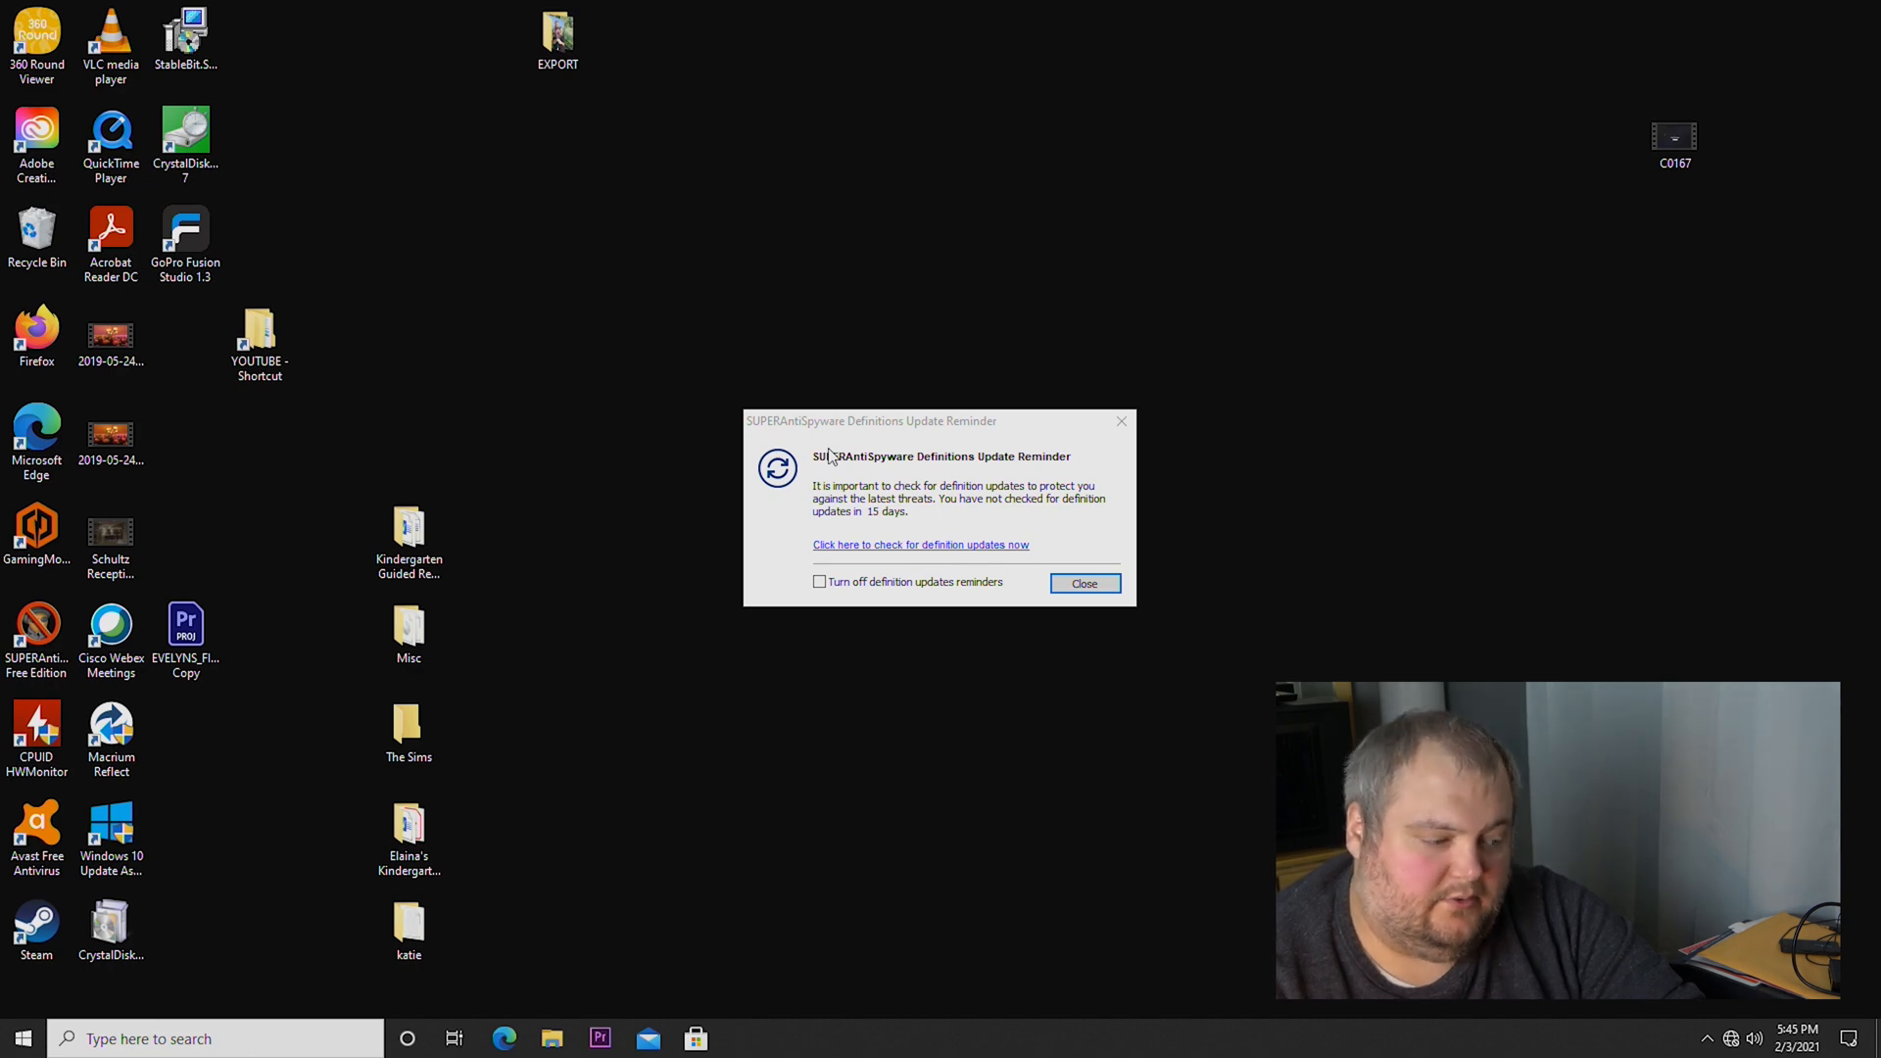
Dismiss the SUPERAntiSpyware update reminder and examine the drives listed under This PC in File Explorer
left_click(1085, 583)
left_click(553, 1039)
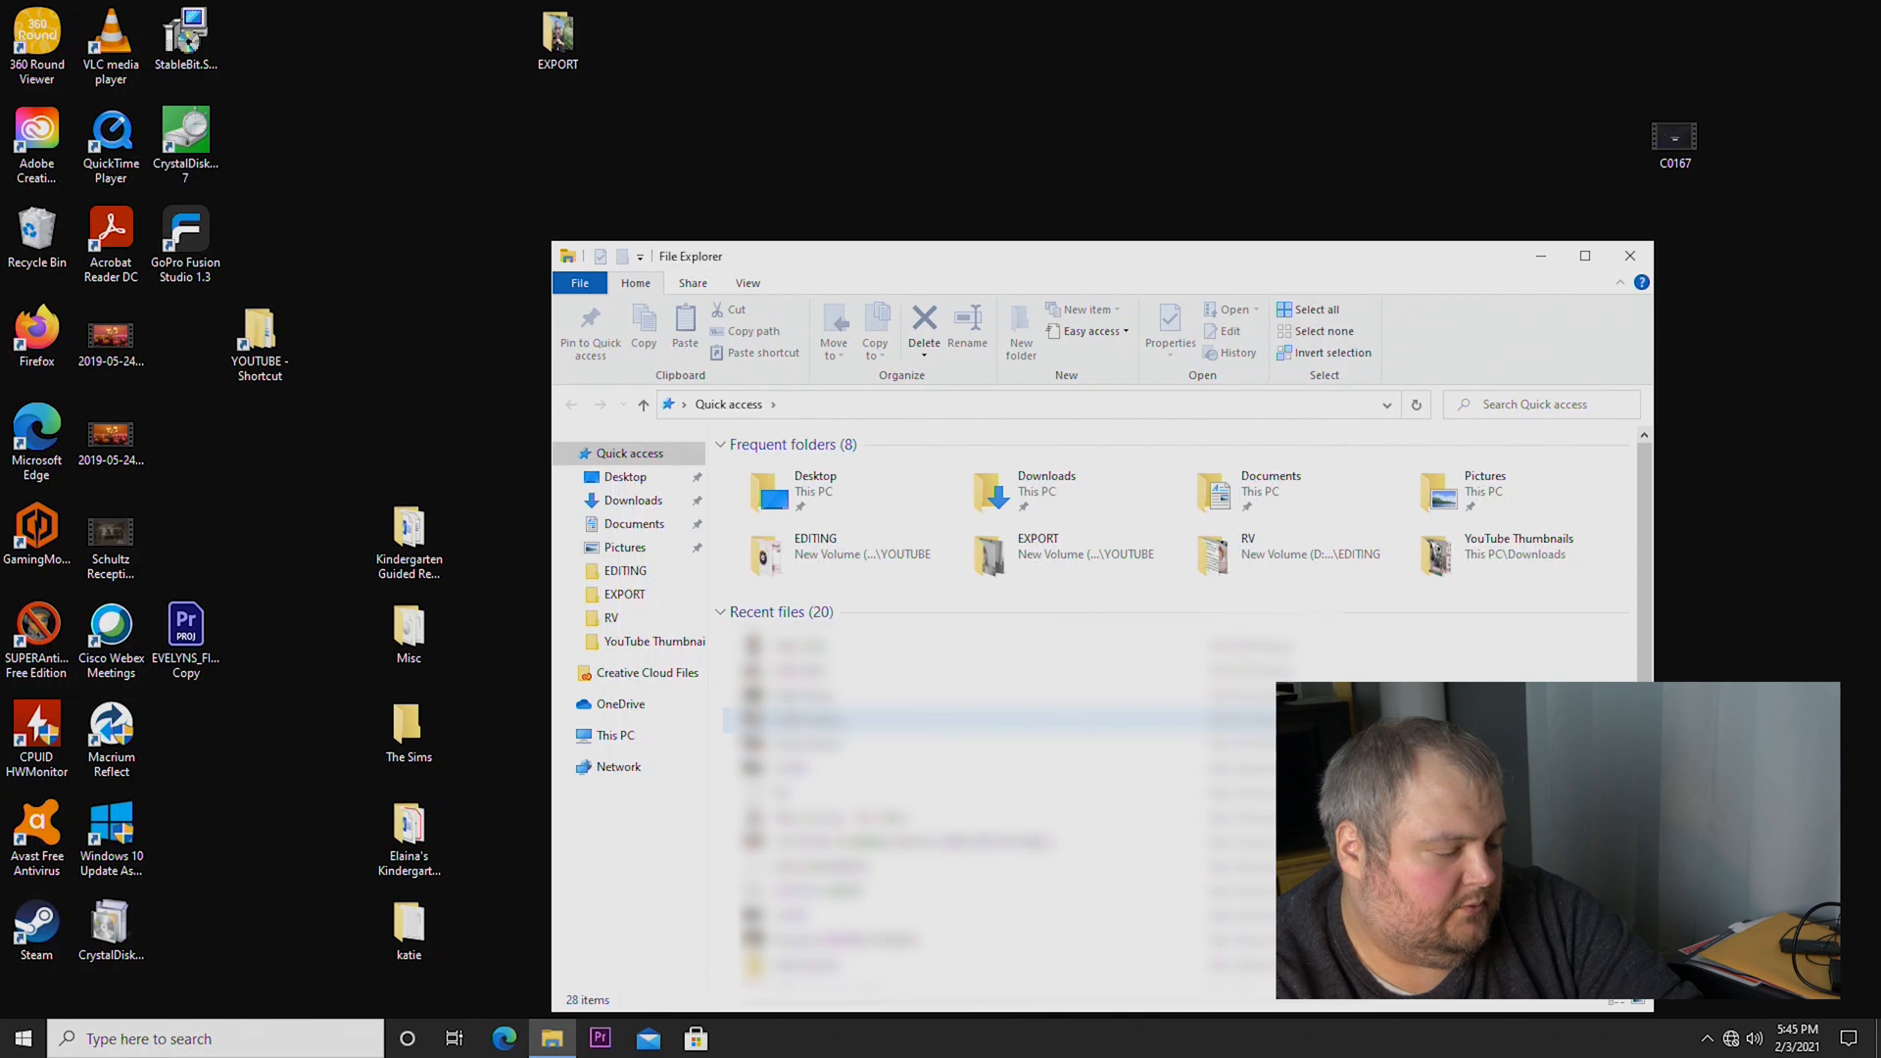
left_click(638, 735)
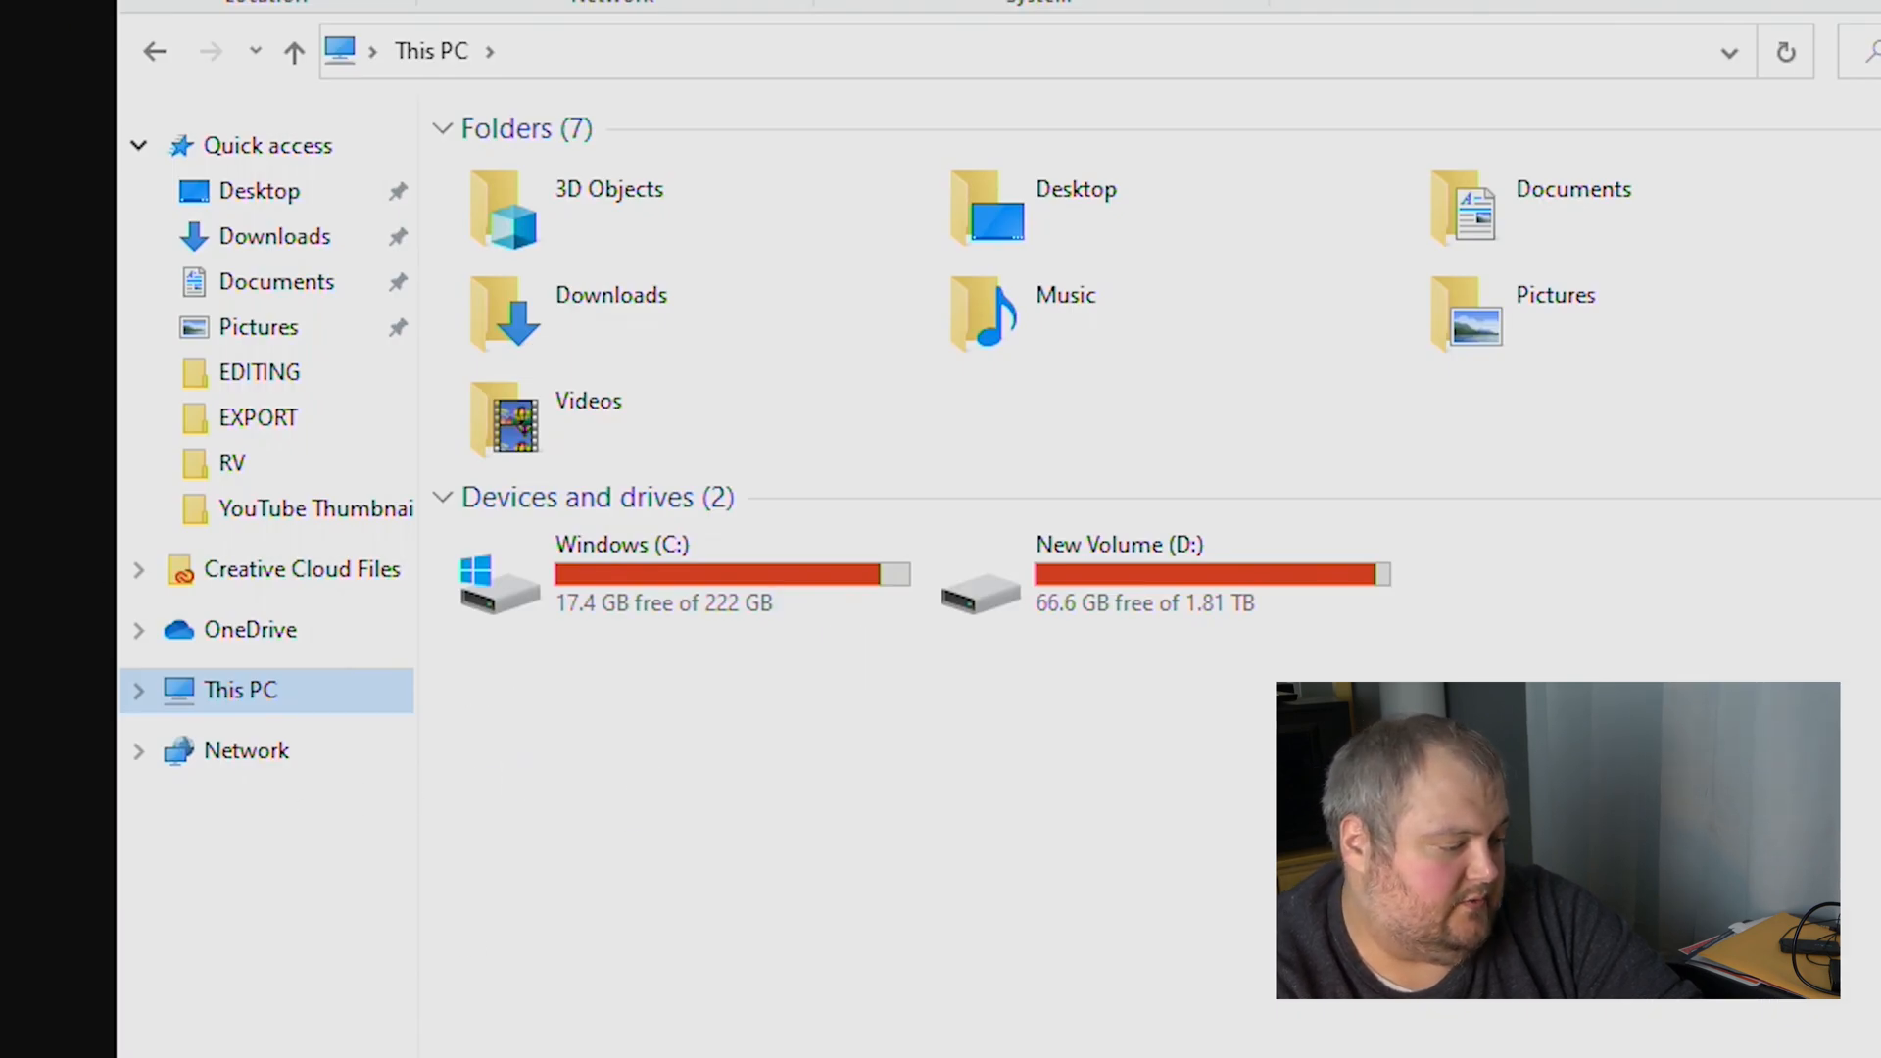
key("super")
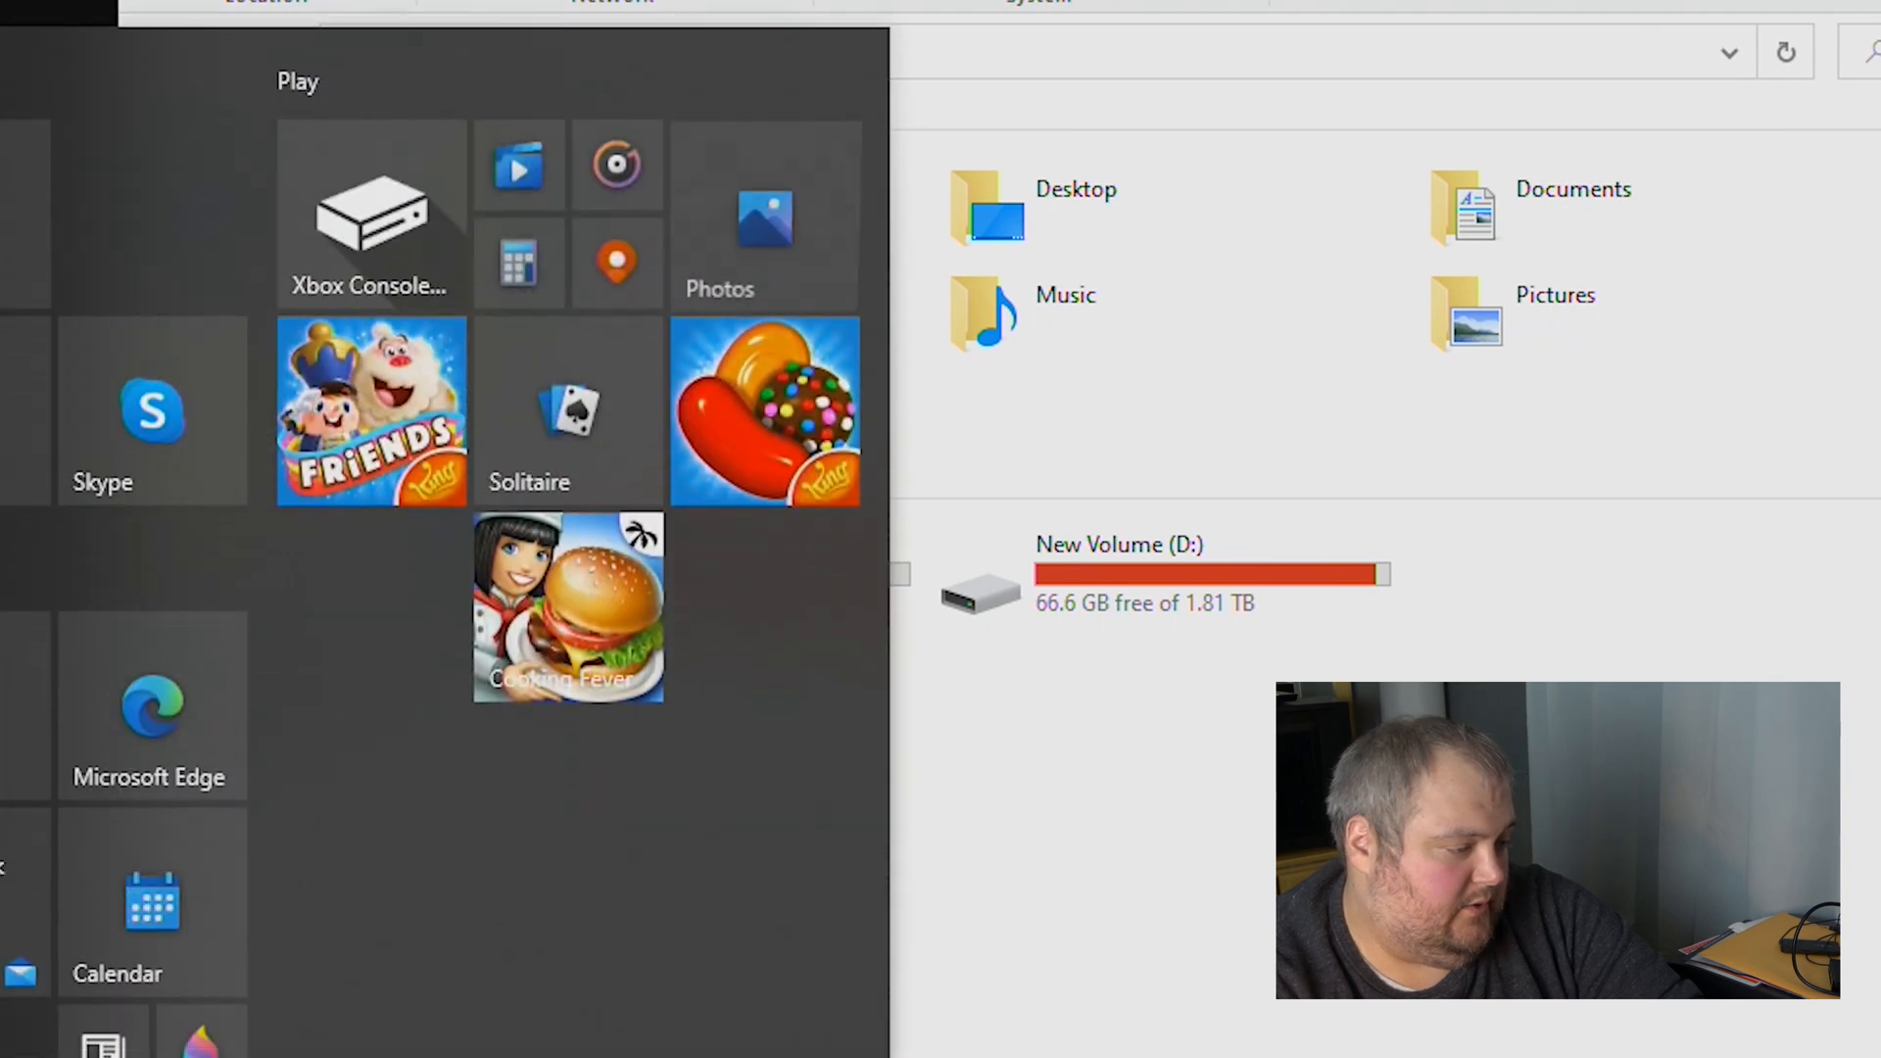
key("super")
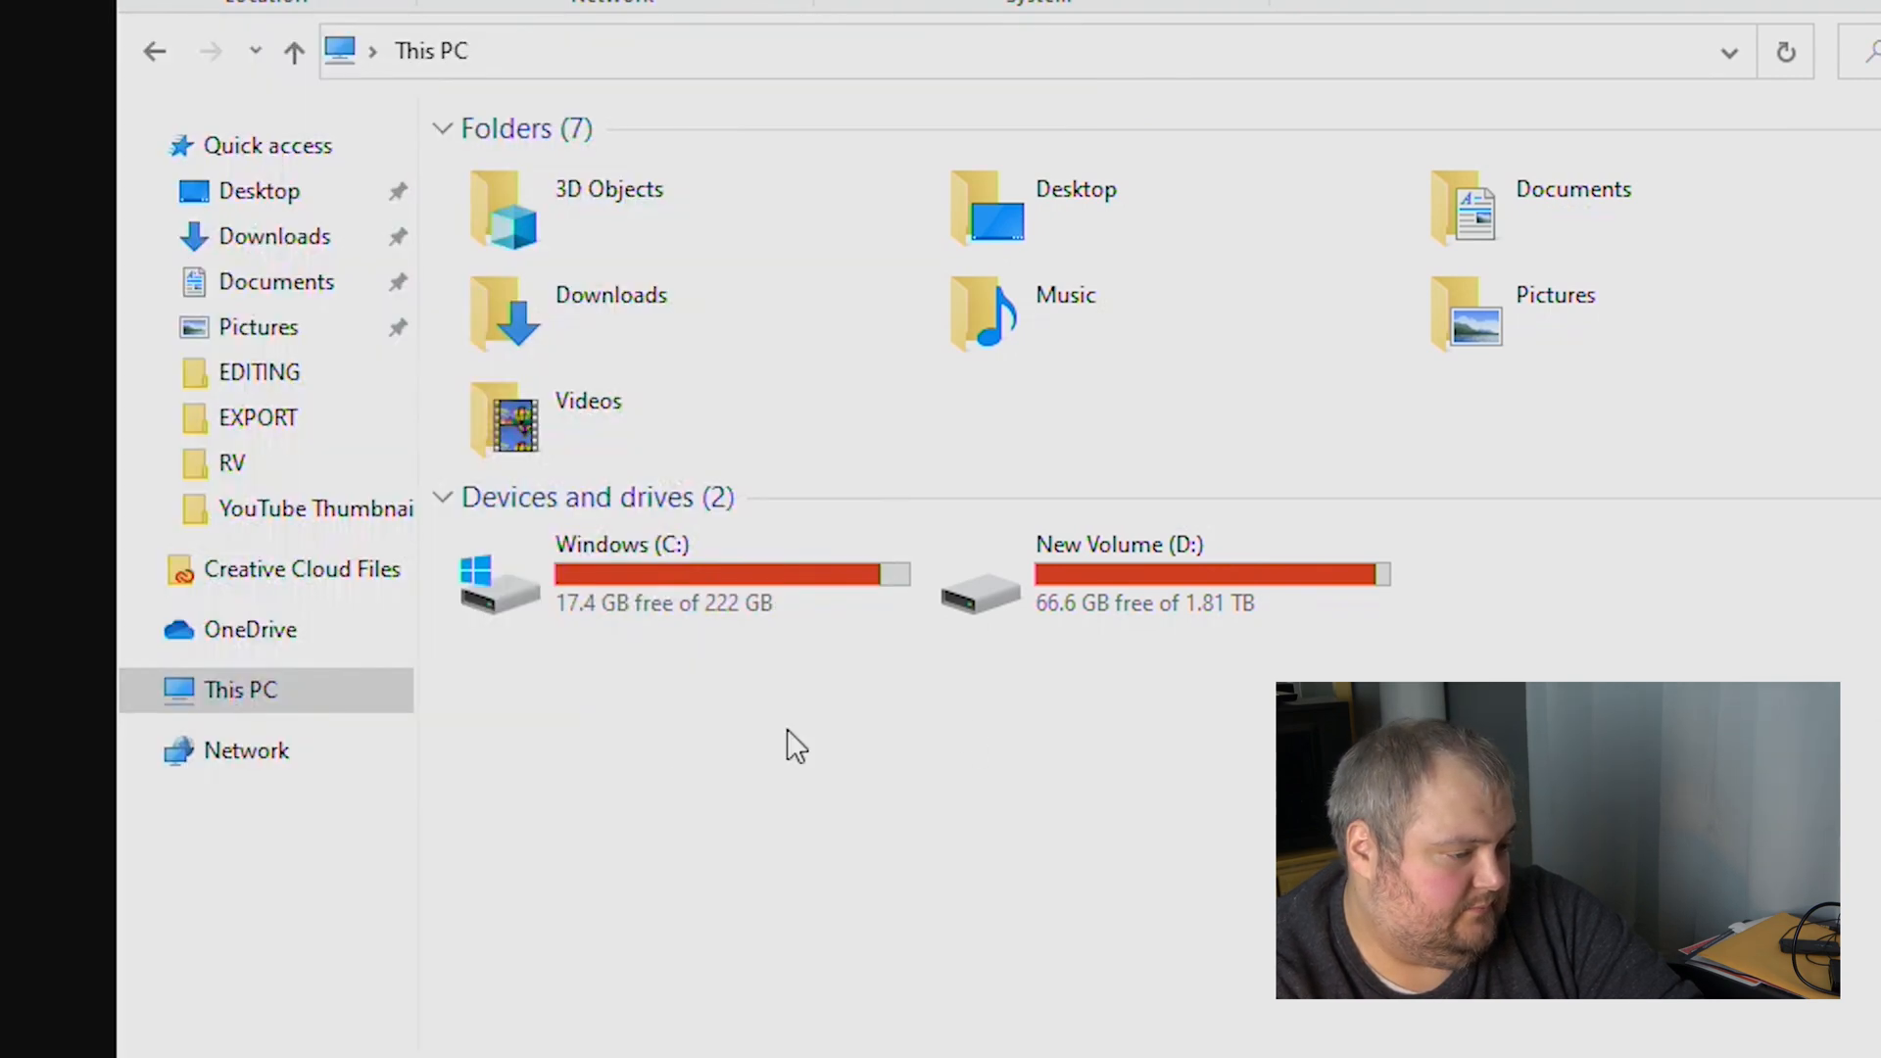
Open Disk Management for this PC to show its disks and partitions
right_click(253, 703)
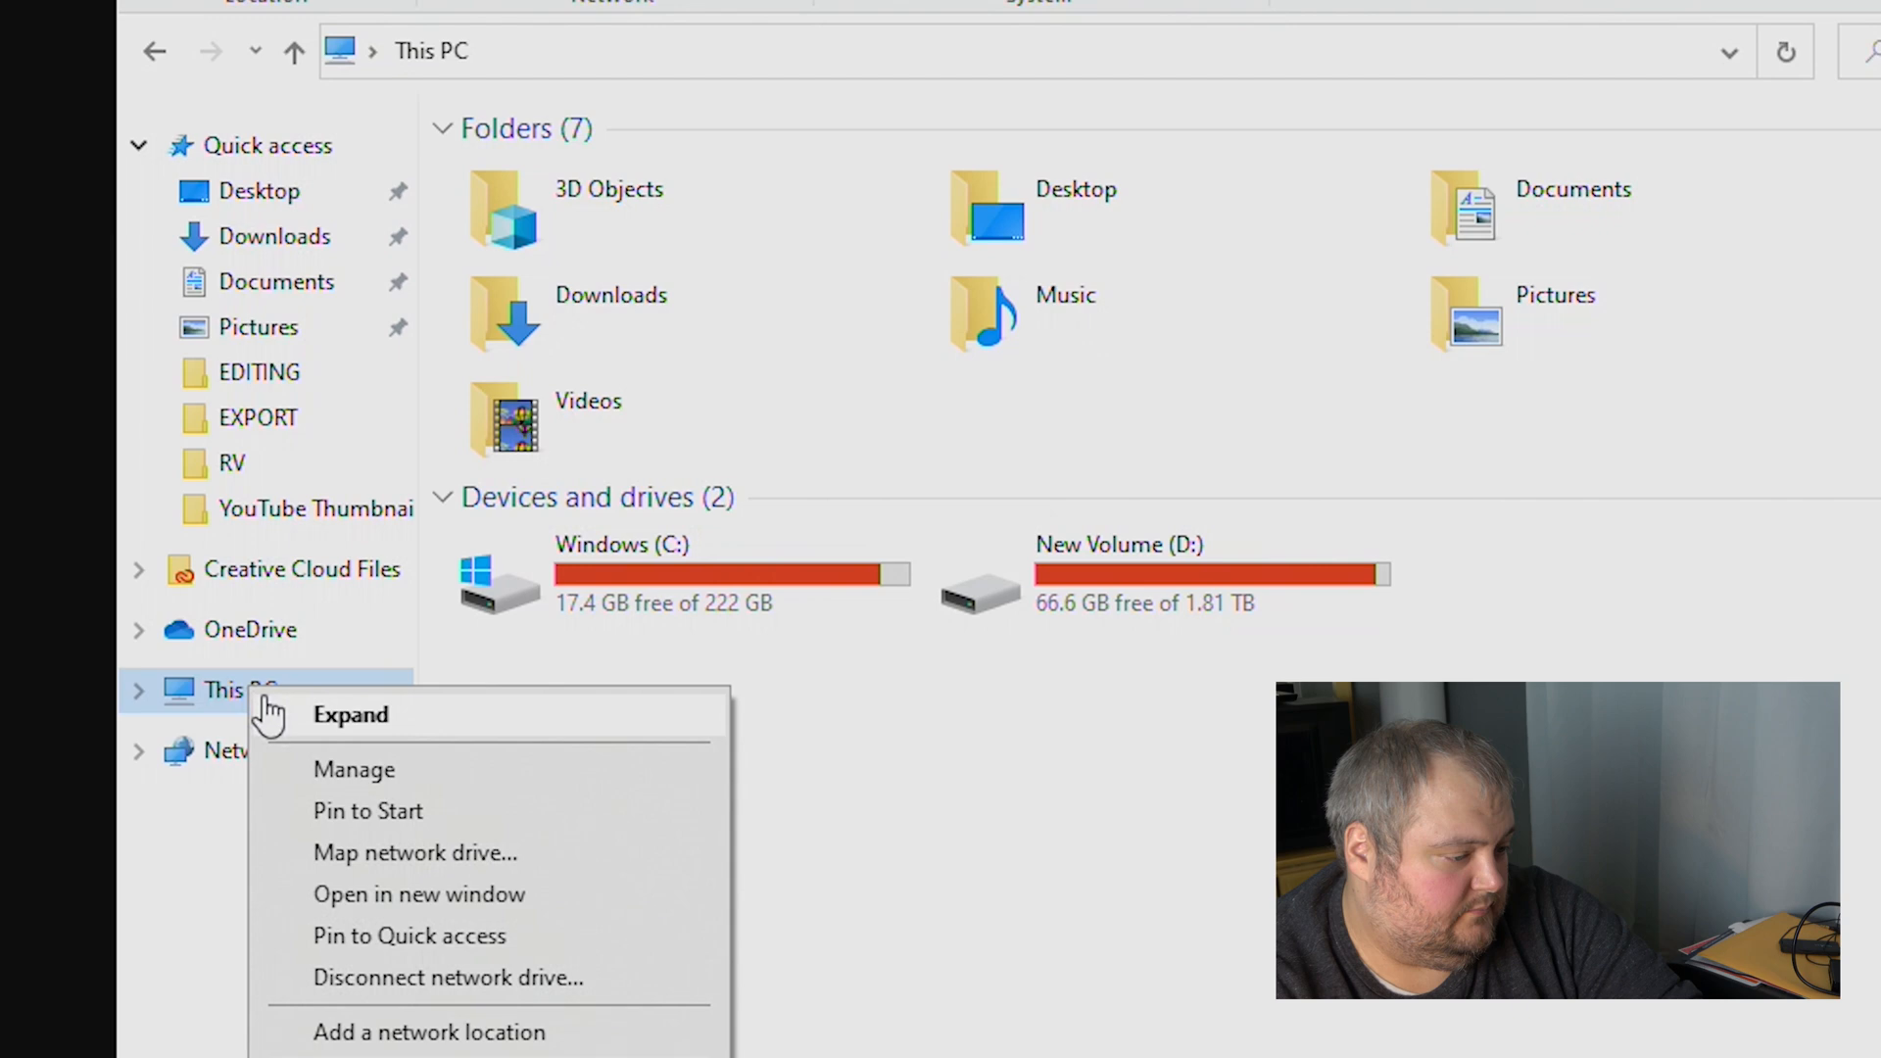
left_click(338, 770)
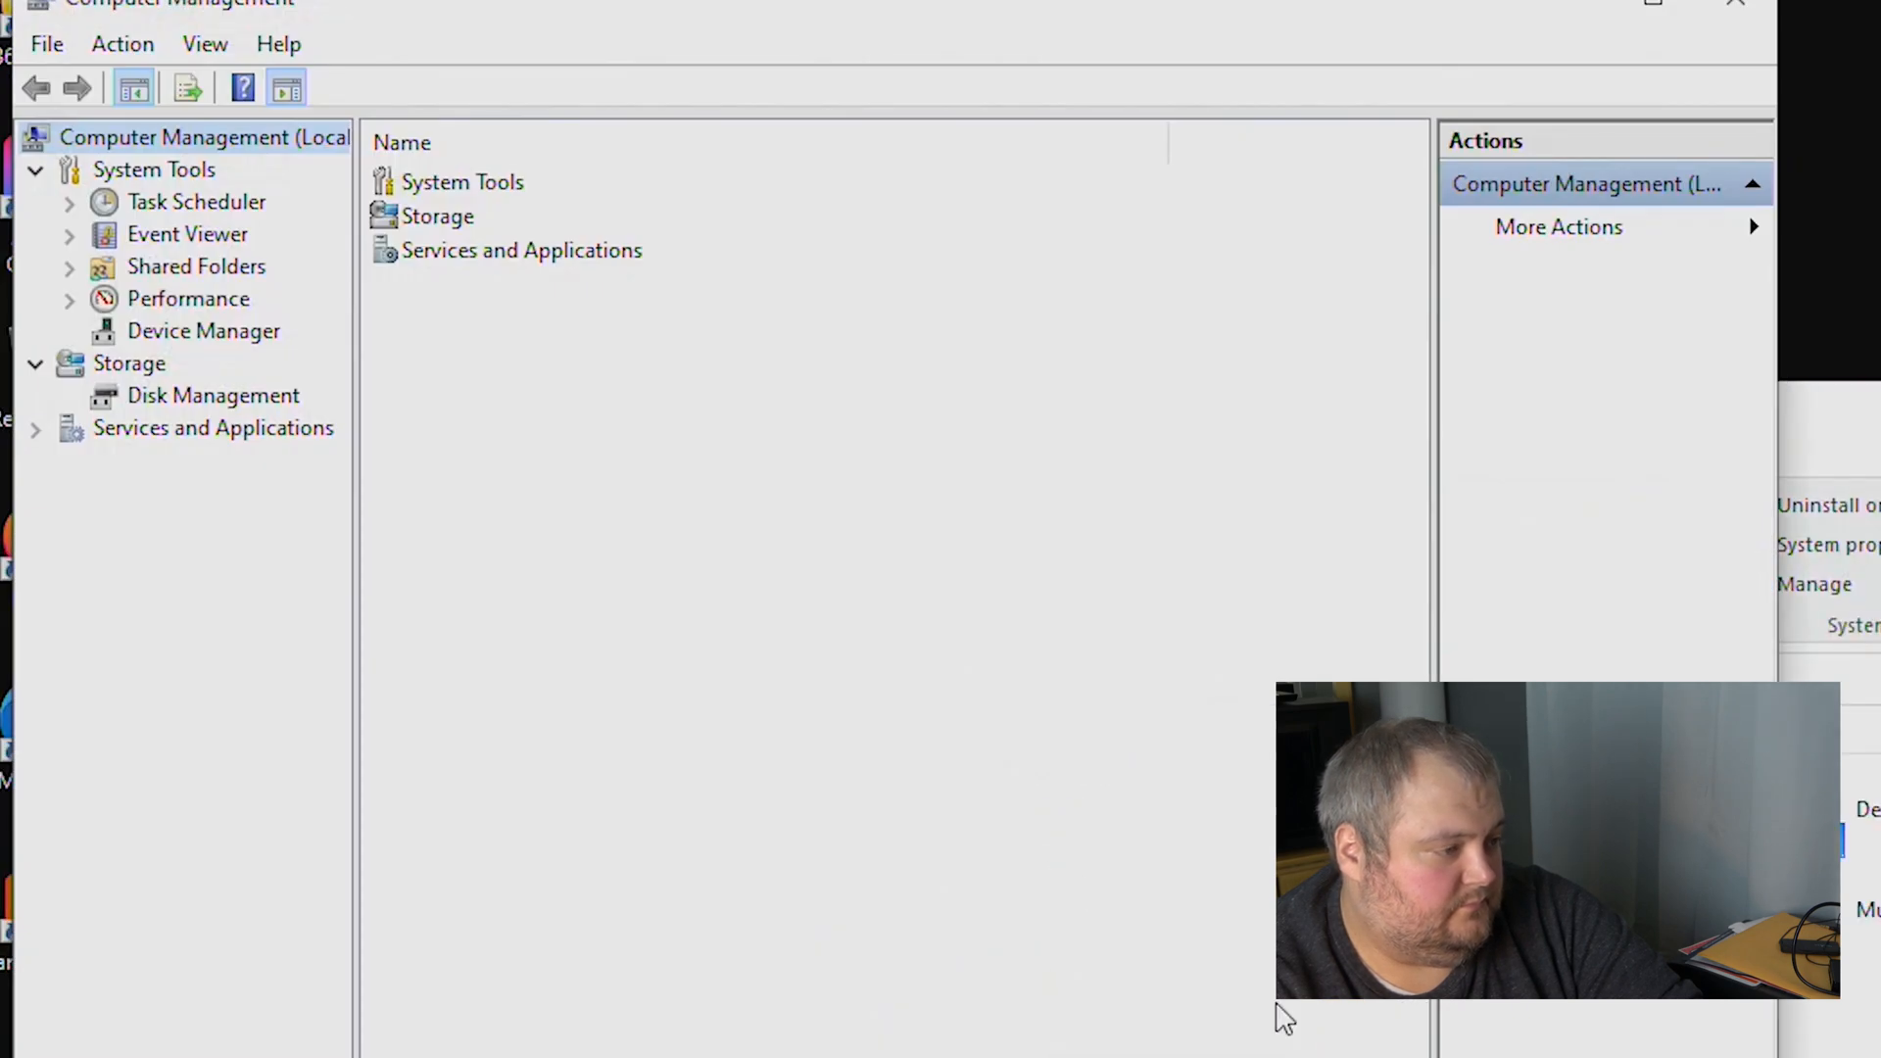
left_click(199, 397)
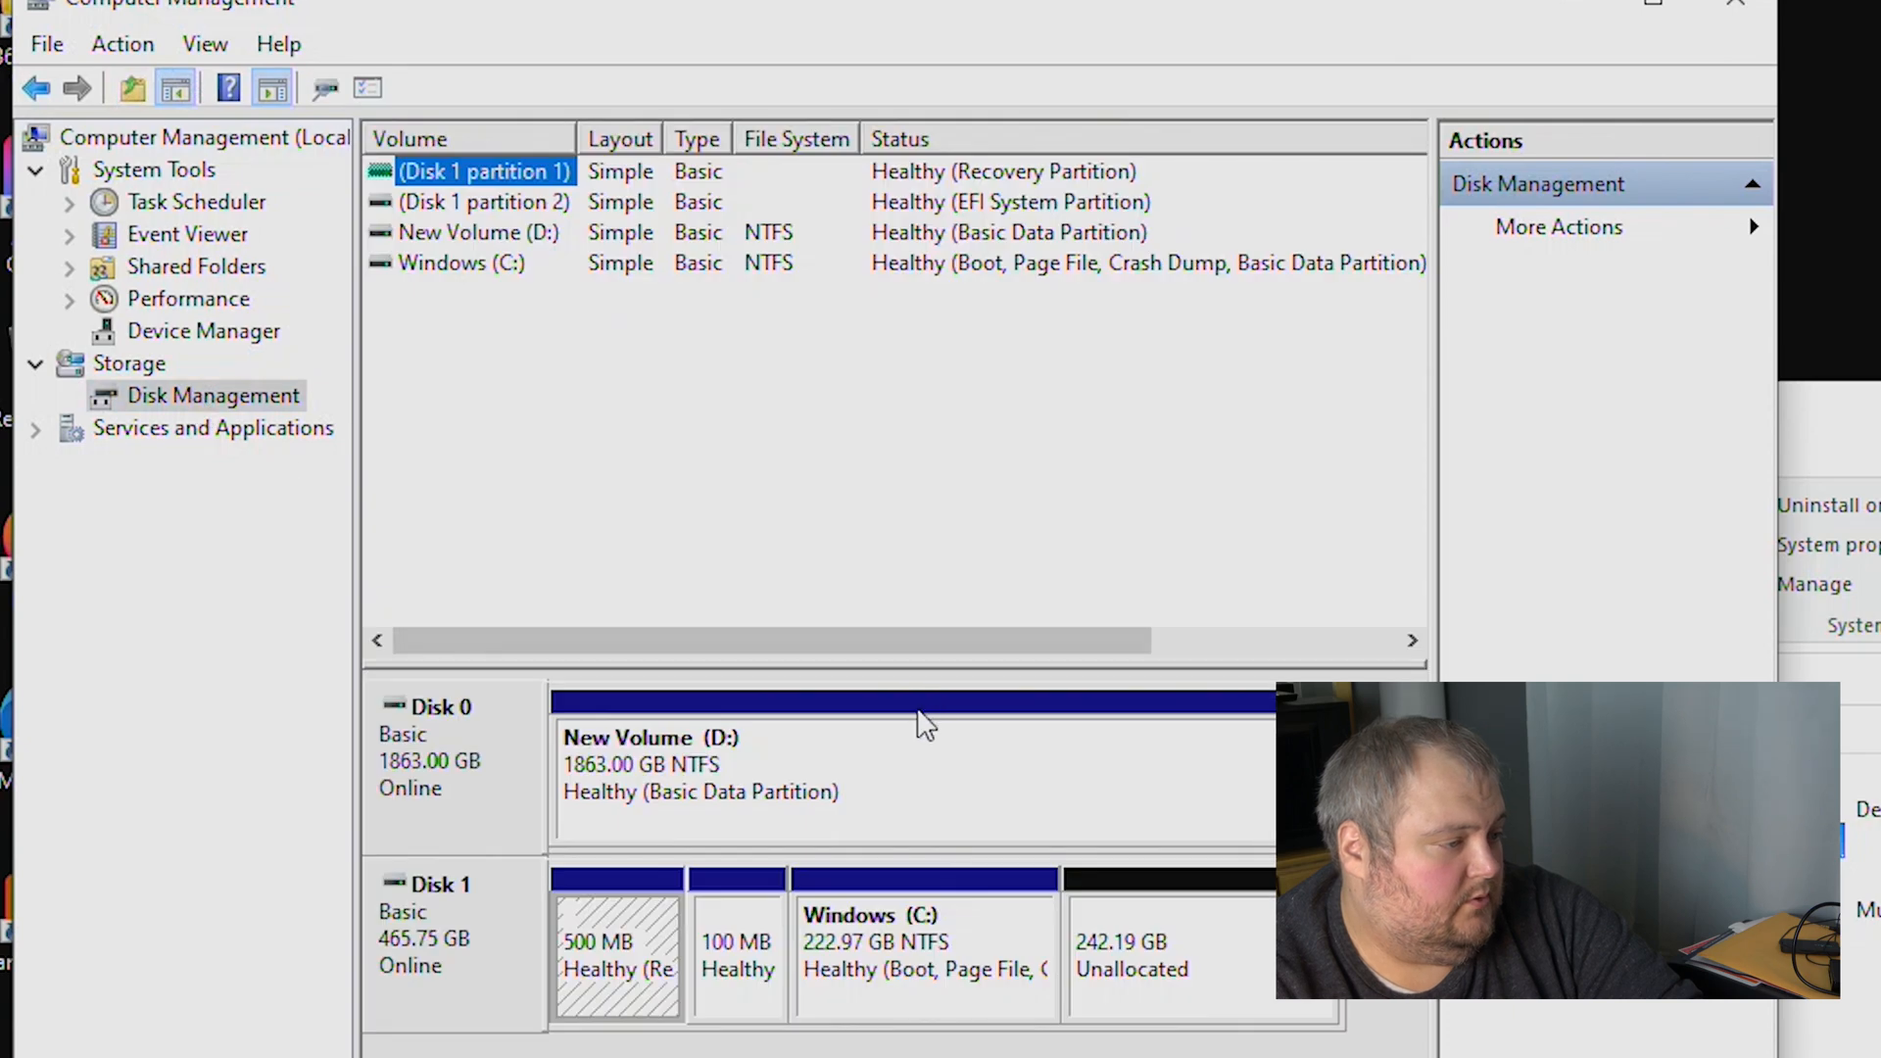
right_click(917, 799)
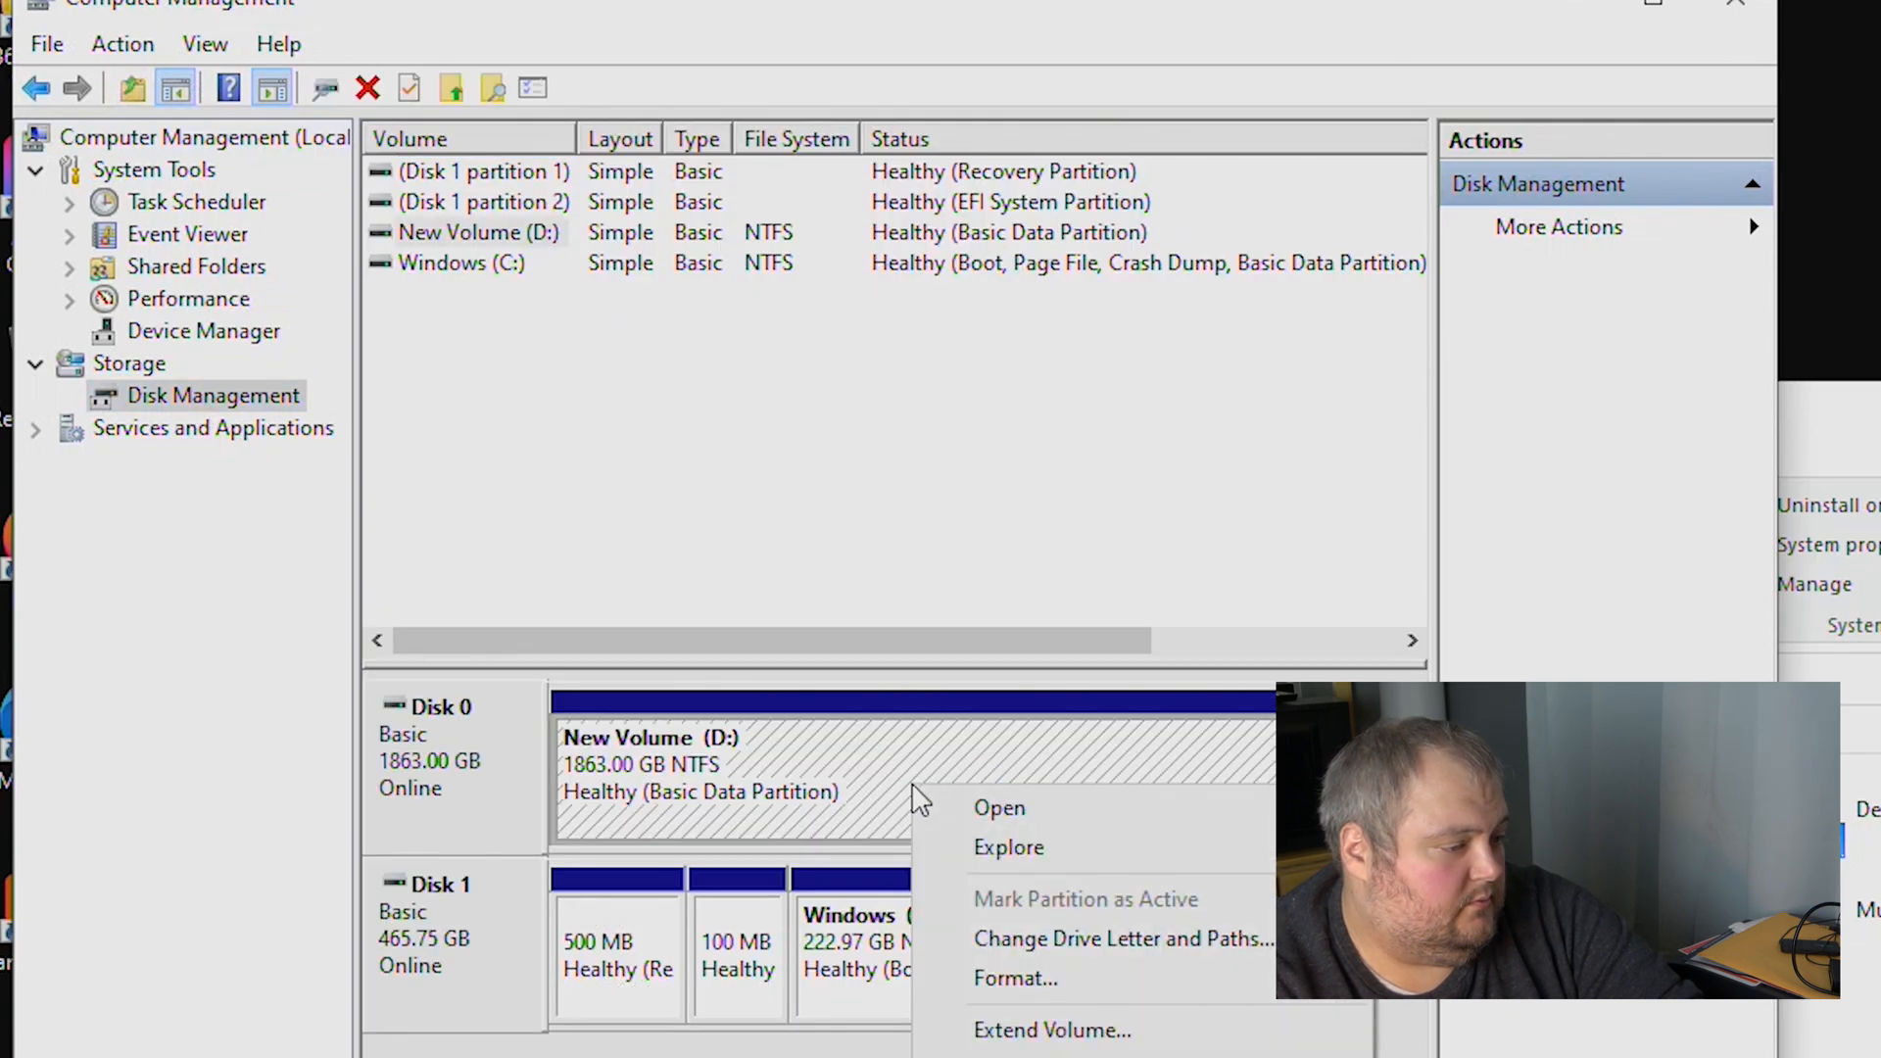
left_click(1066, 1030)
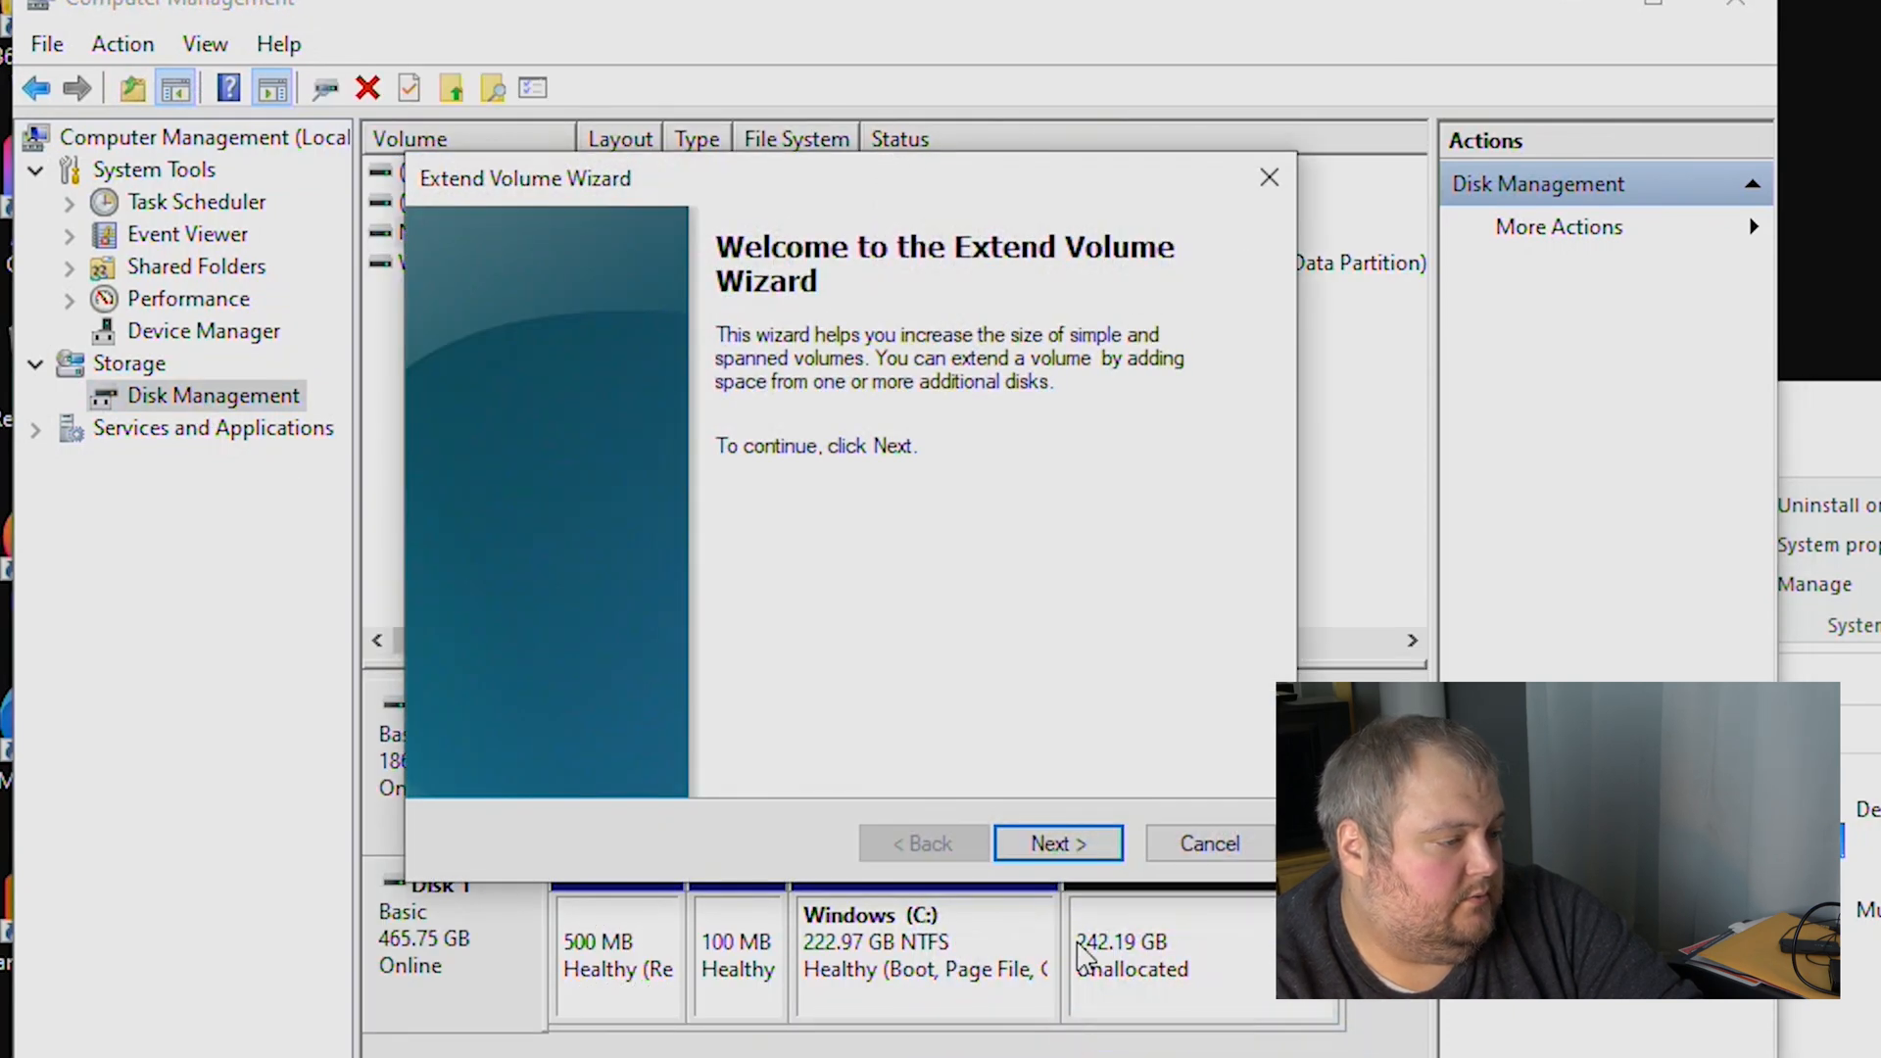
left_click(1084, 846)
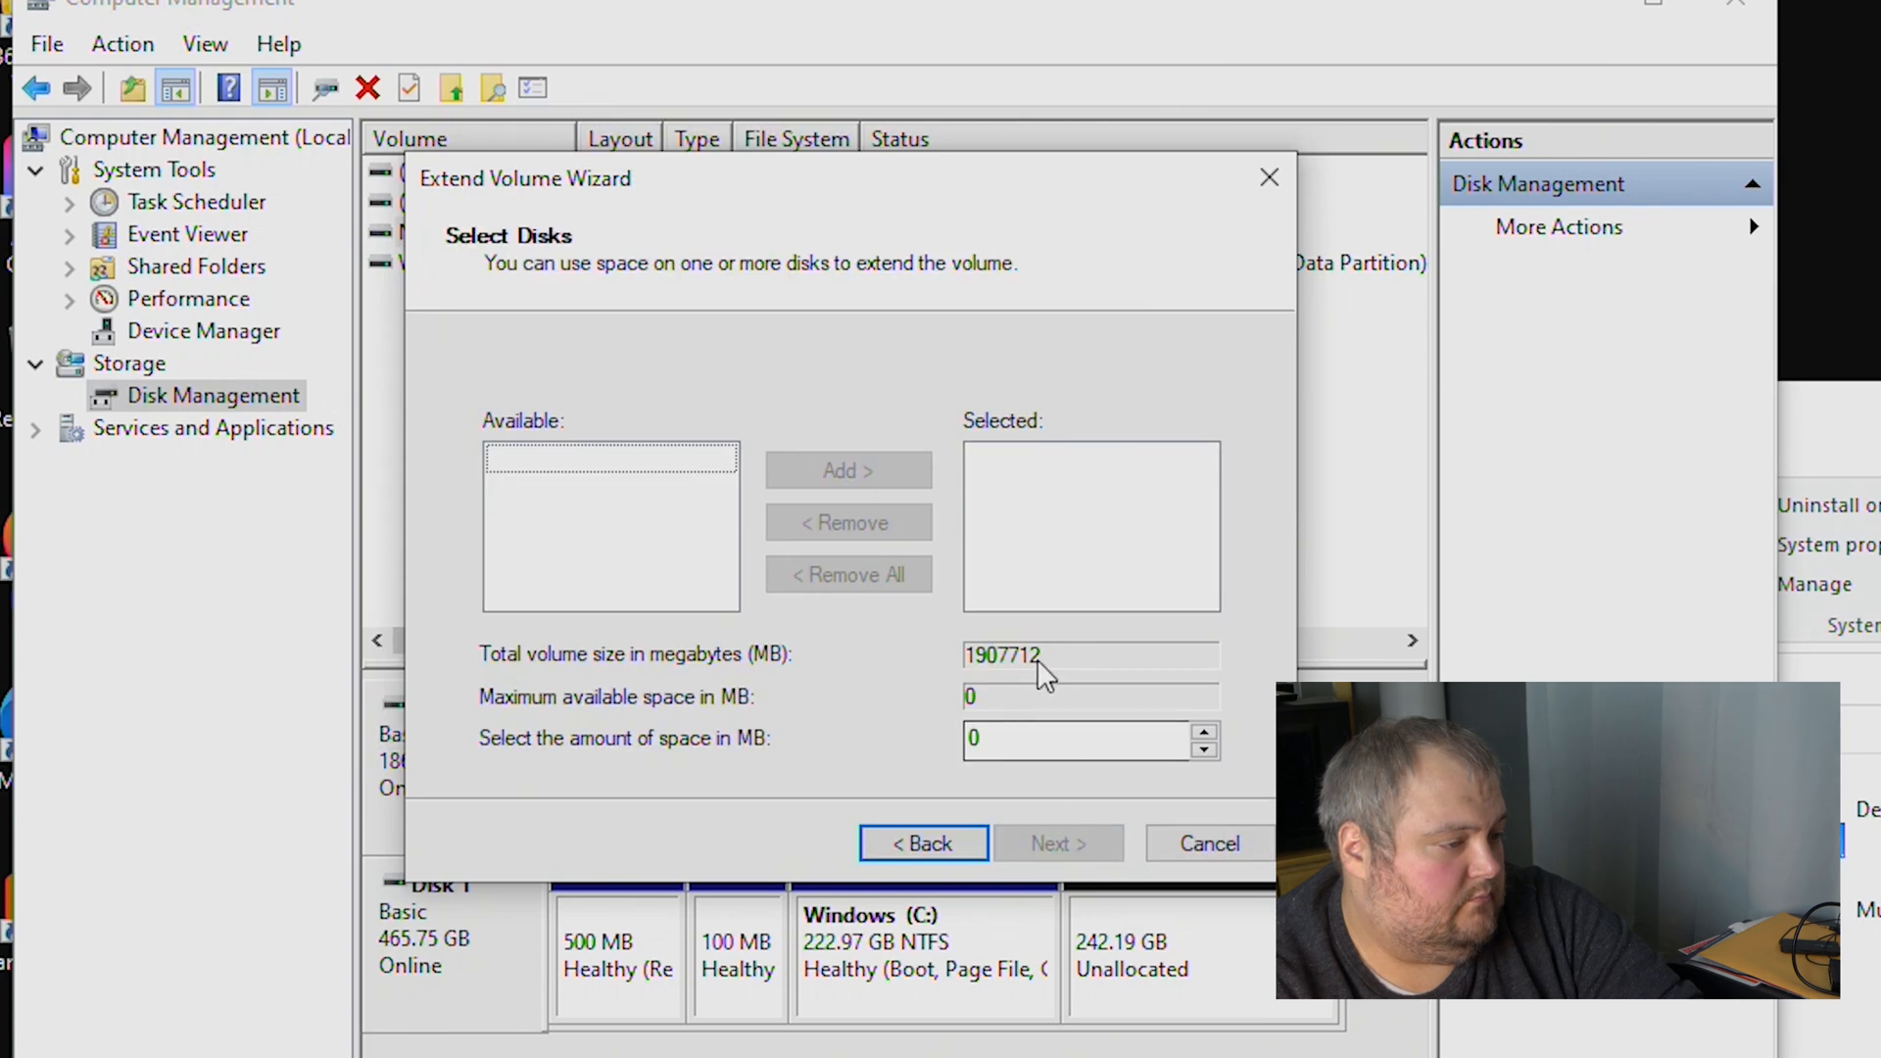
left_click_drag(915, 196, 1880, 207)
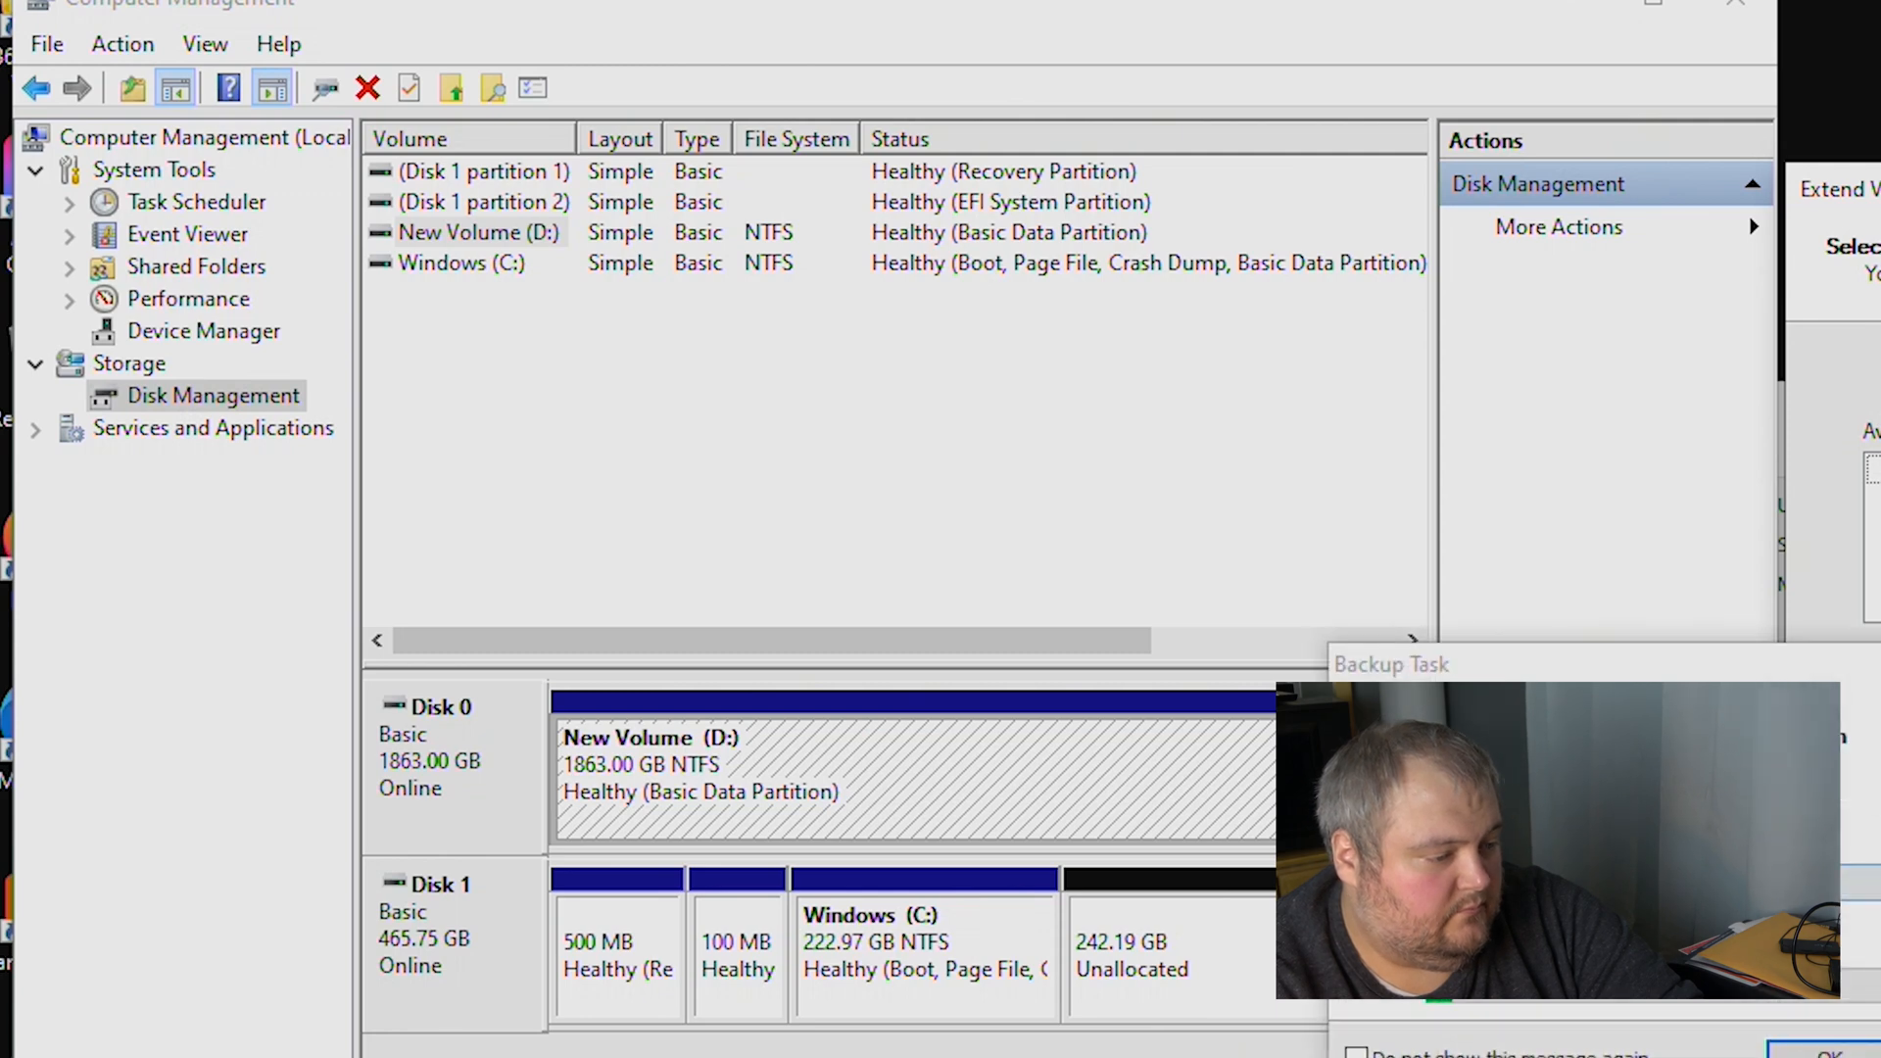
left_click(1824, 1052)
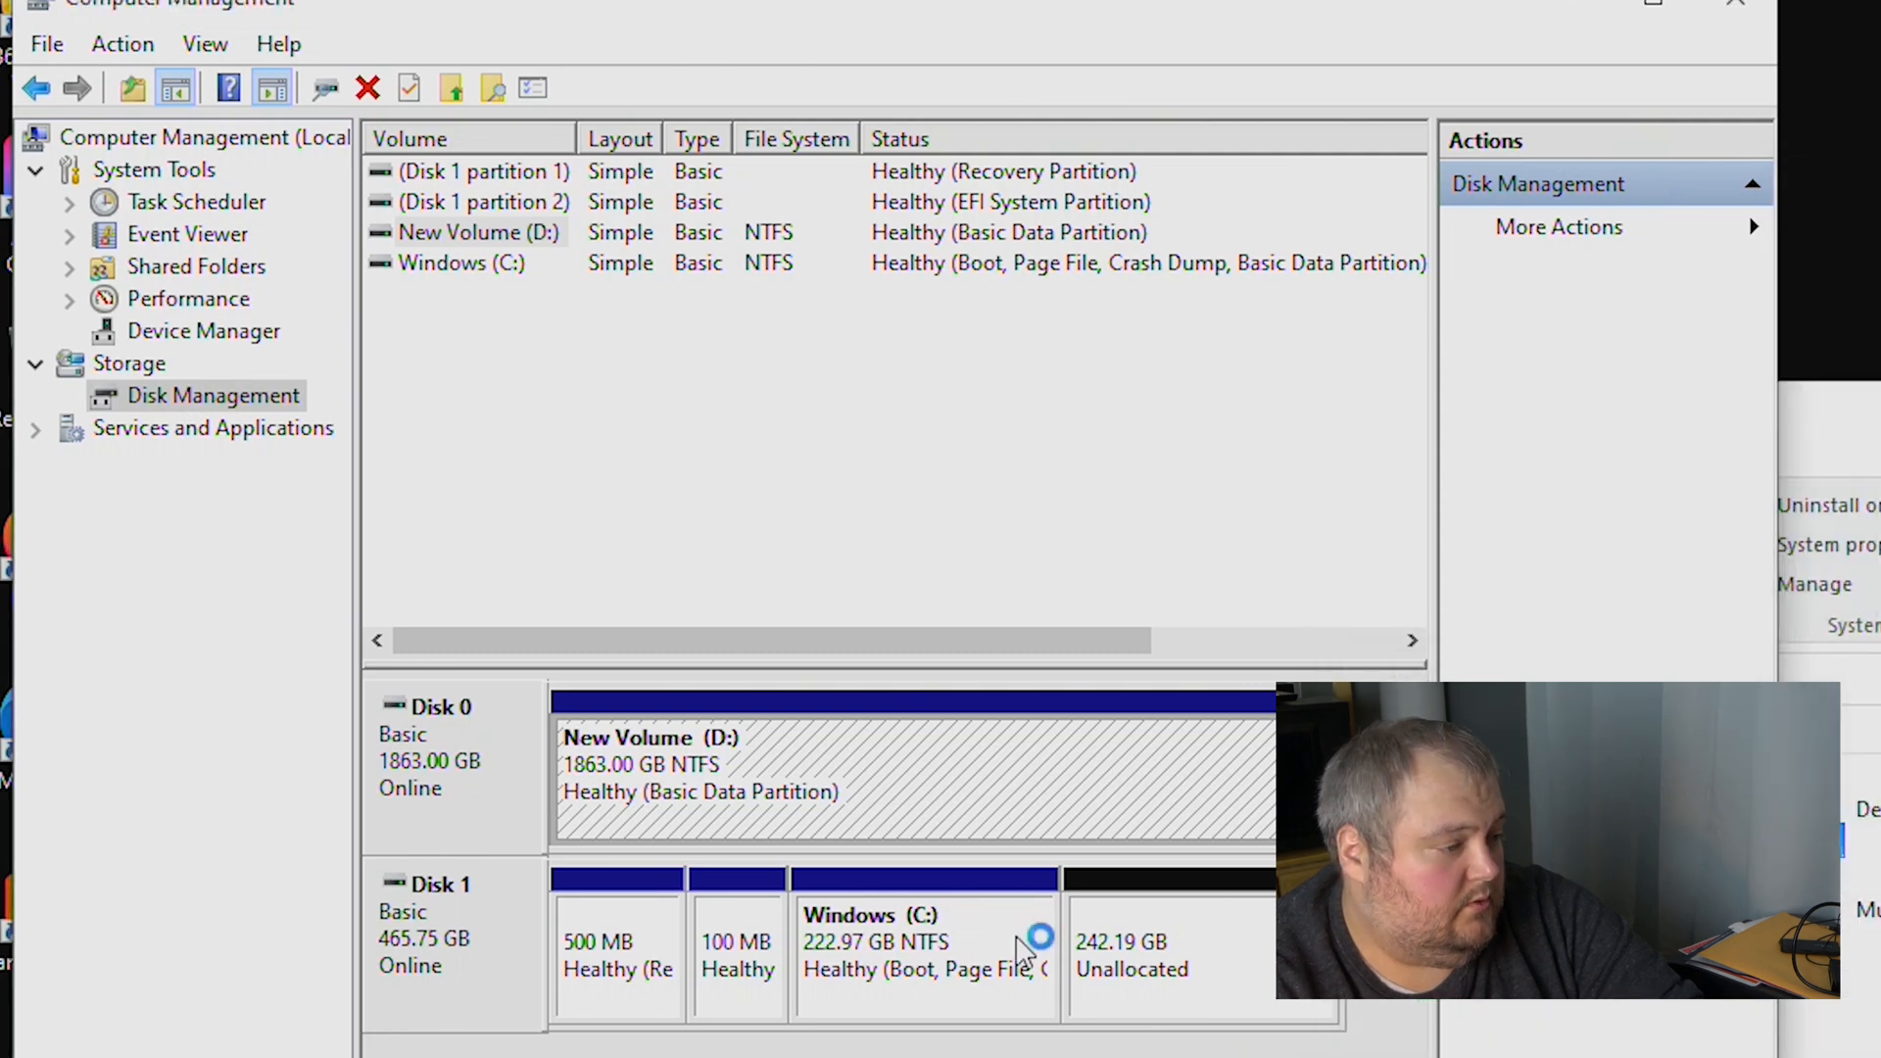
left_click(1190, 960)
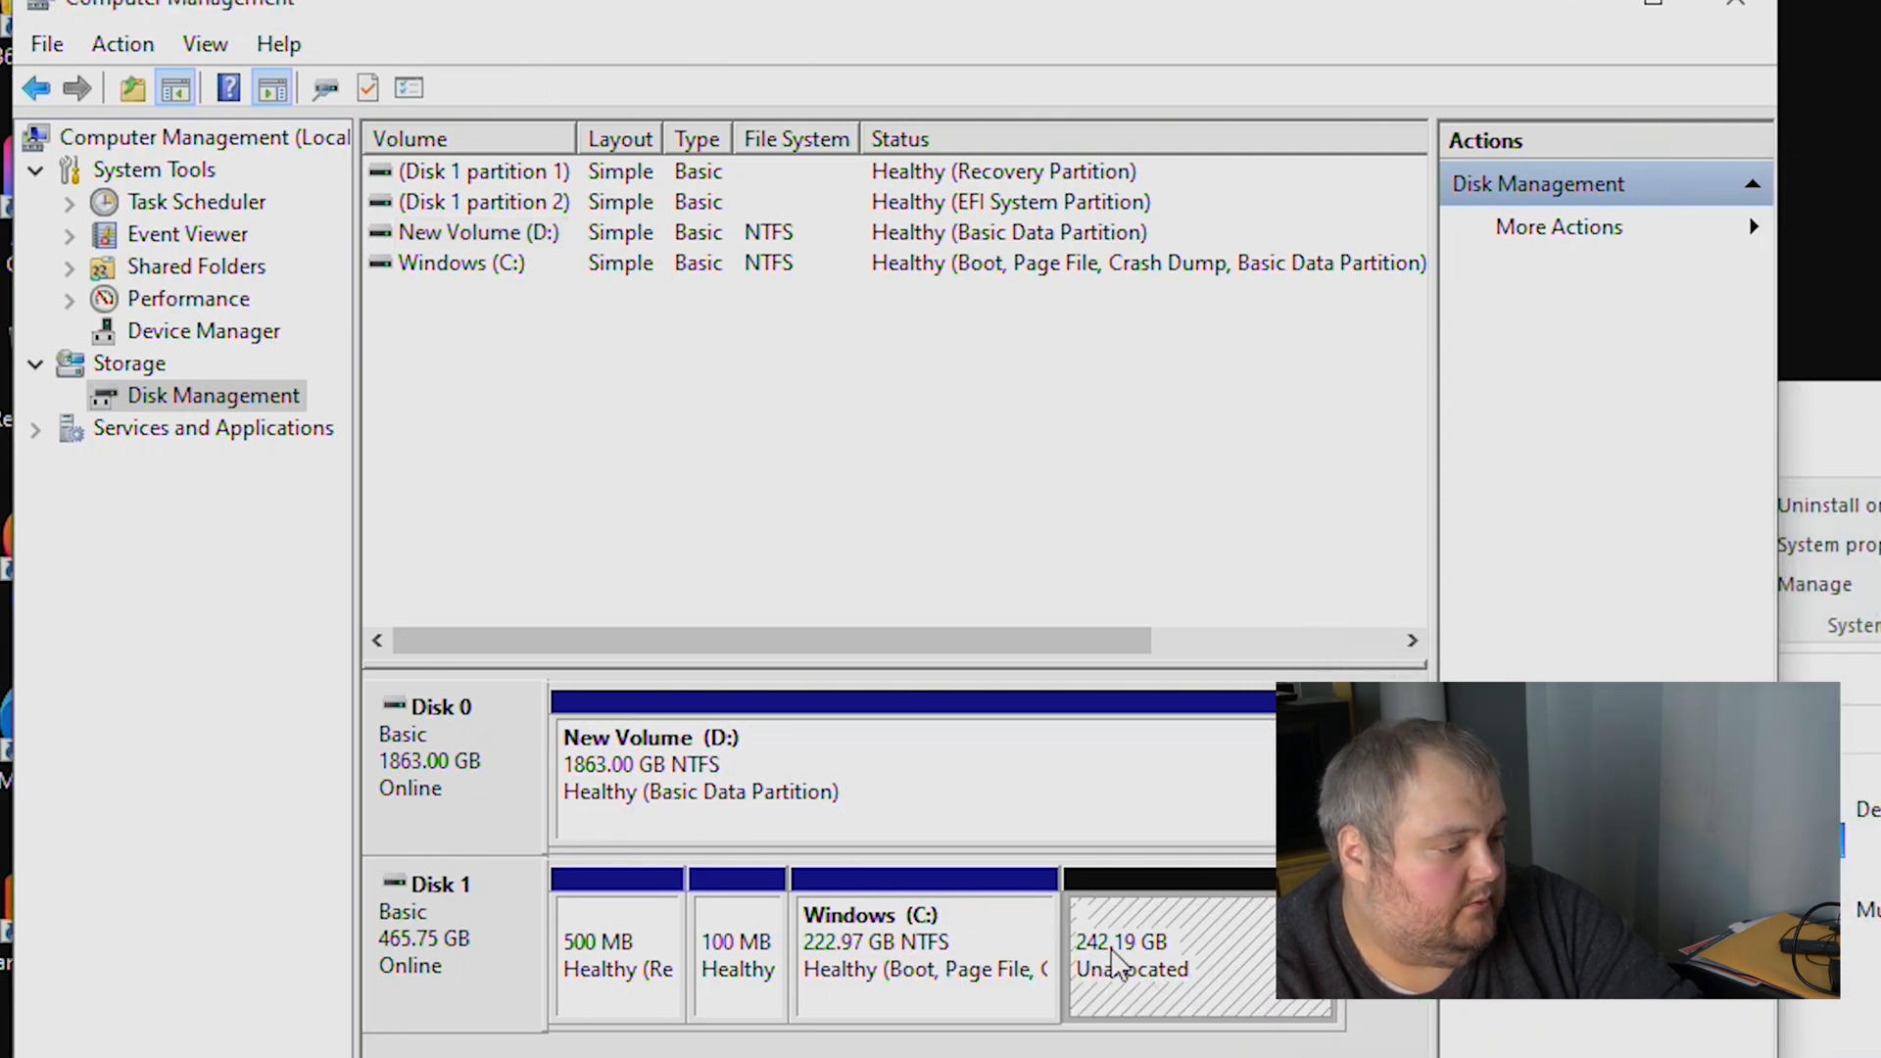
right_click(1185, 970)
key("Escape")
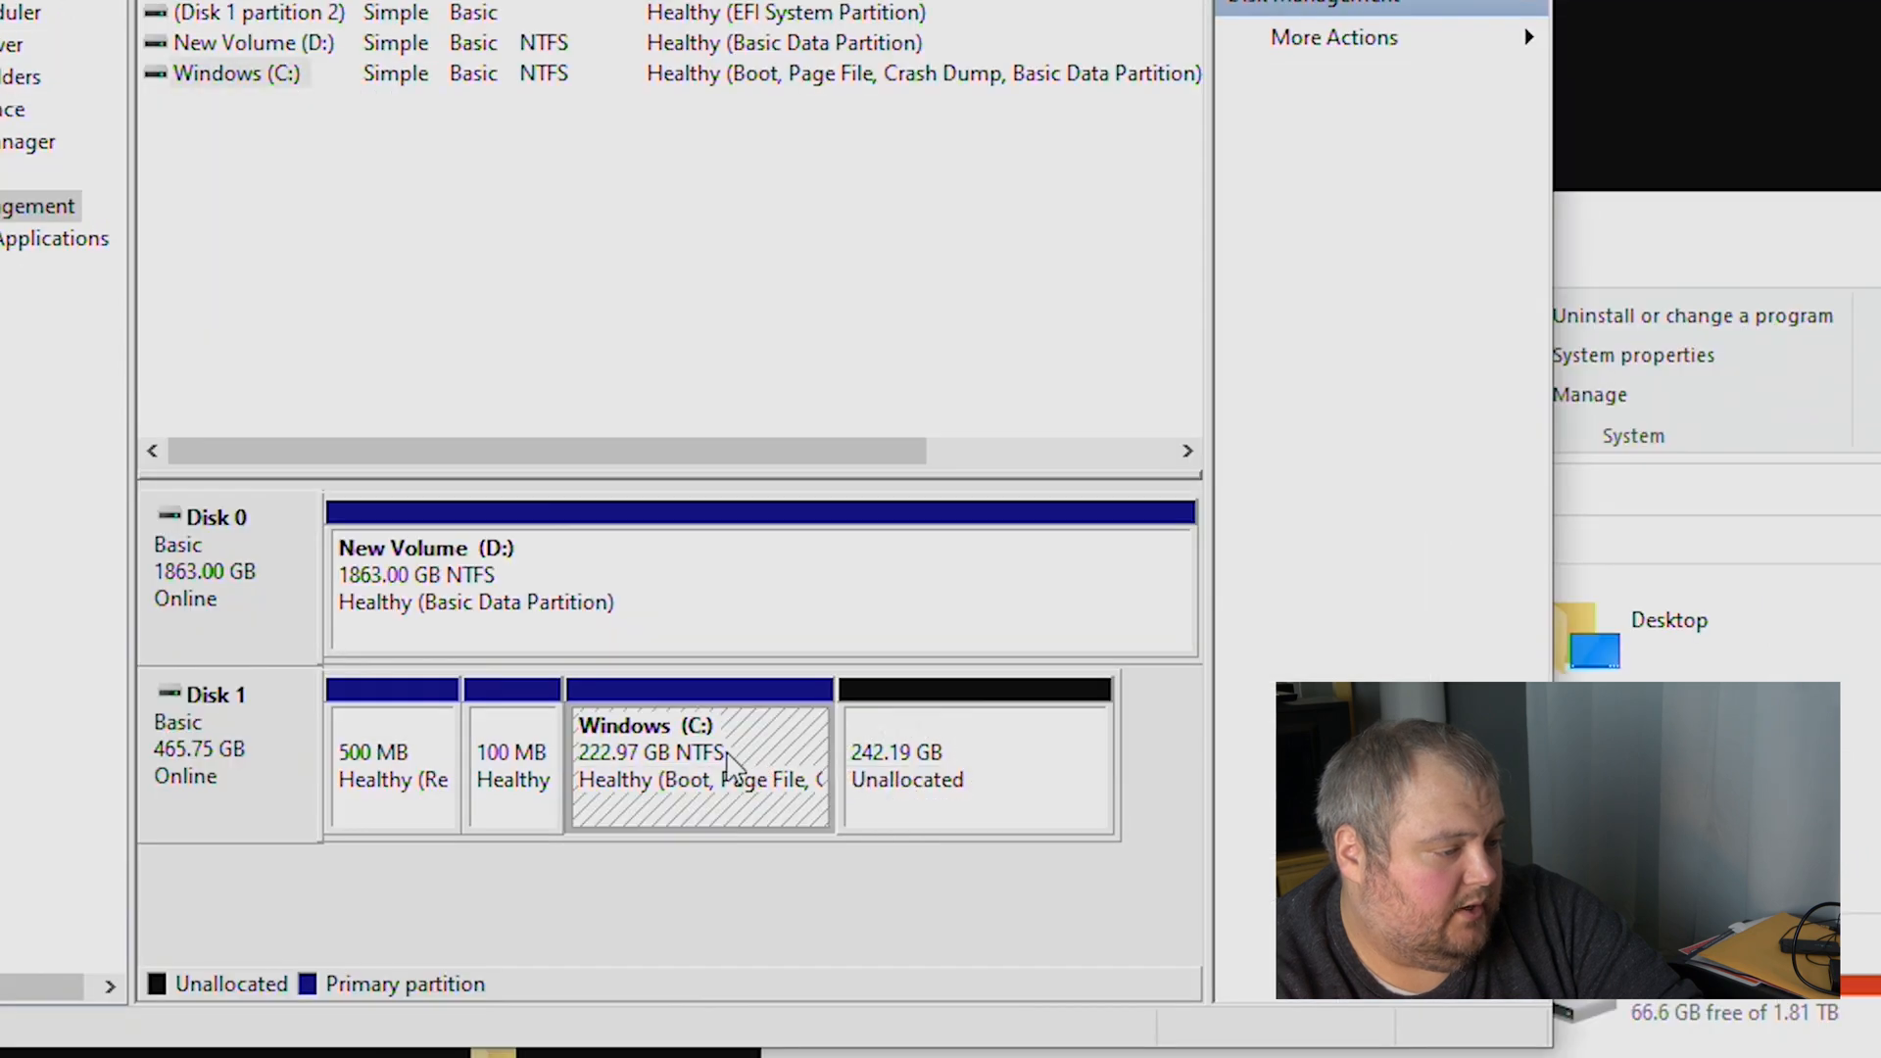
Extend the Windows (C:) volume by 248004 MB of unallocated space on Disk 1, and refresh the drives under This PC
right_click(730, 757)
left_click(936, 999)
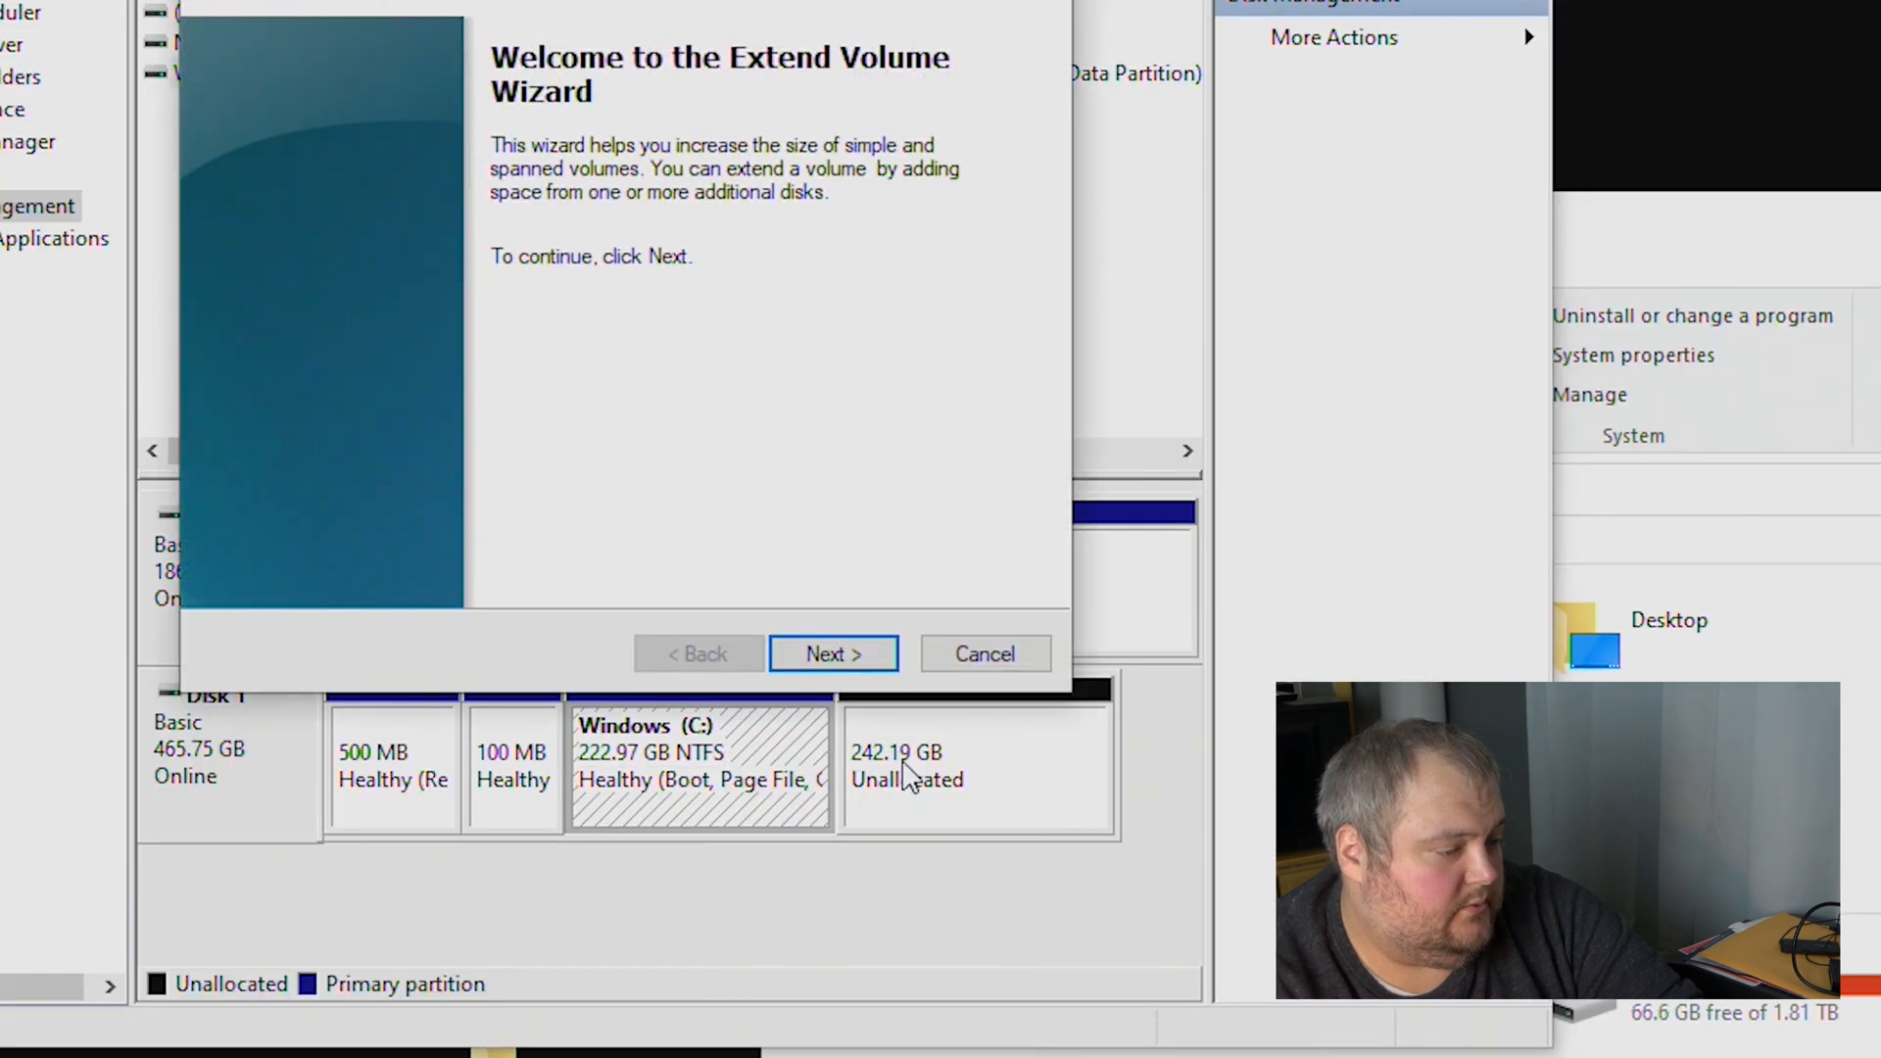
left_click(833, 652)
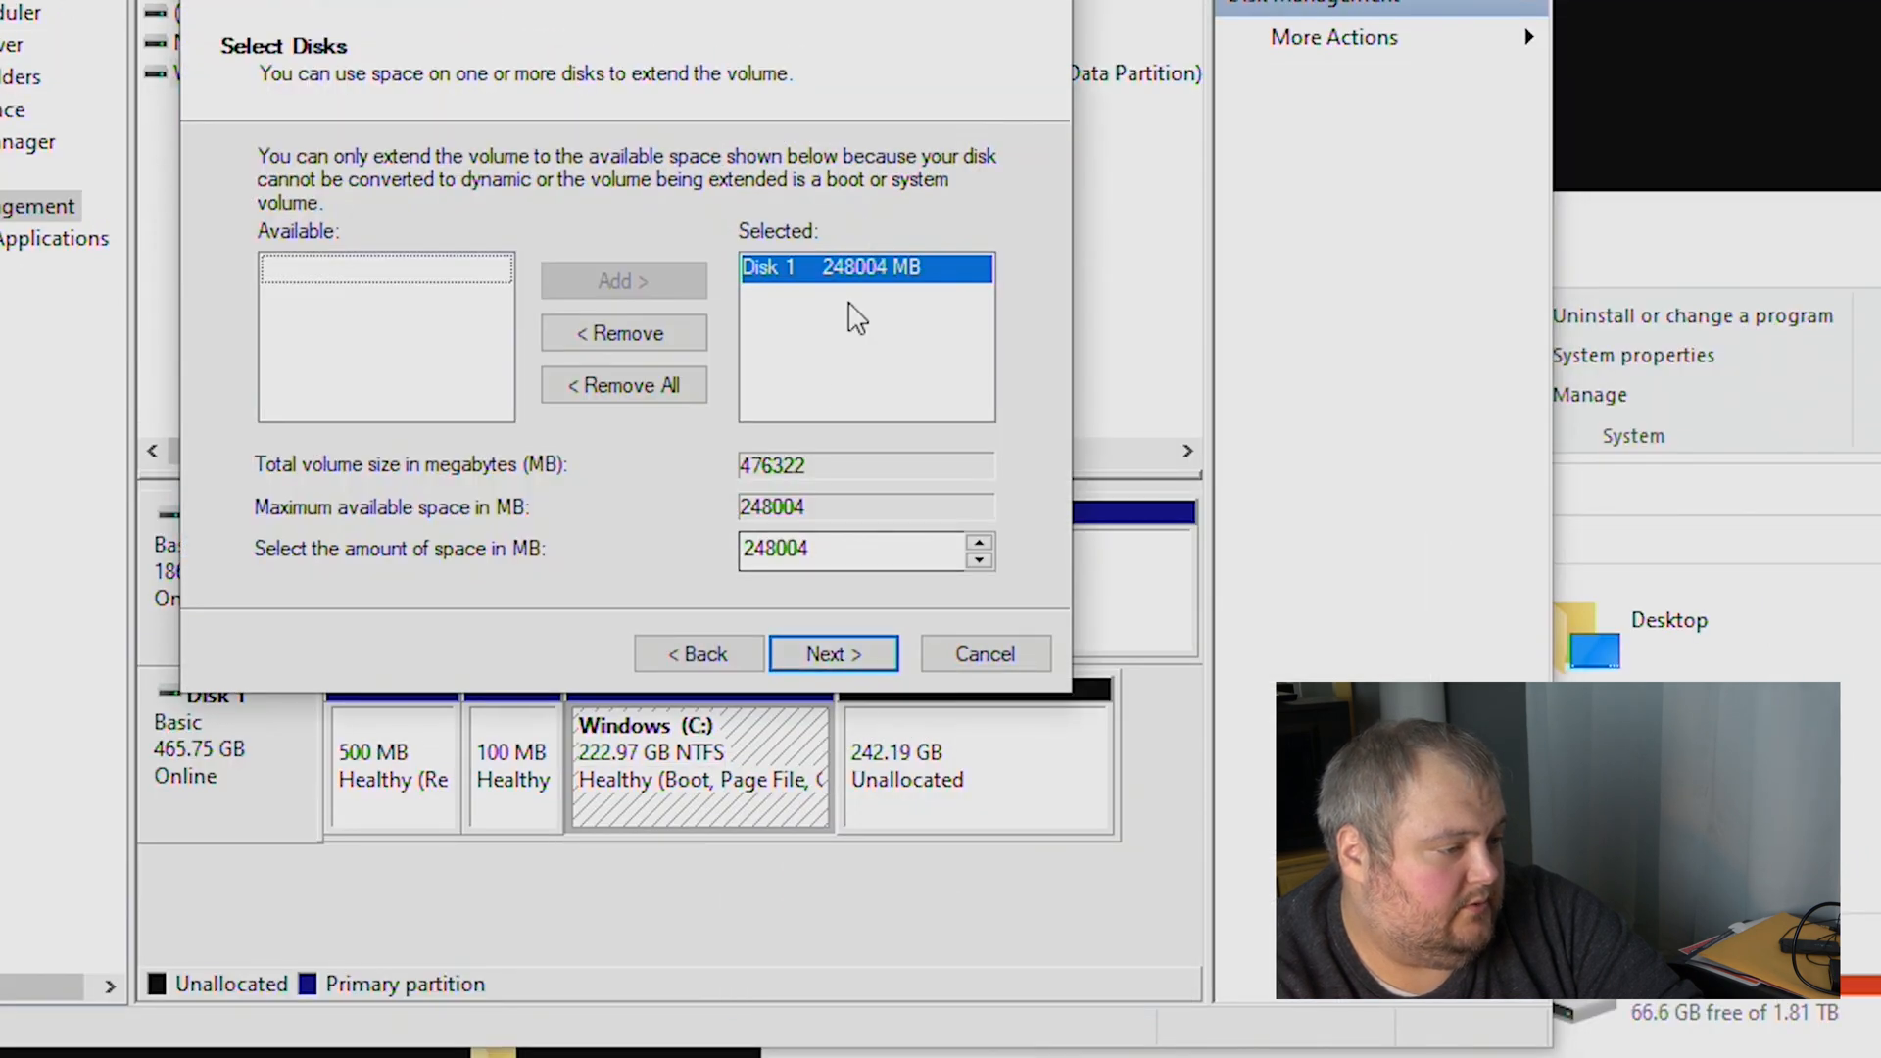
left_click(834, 652)
left_click(850, 651)
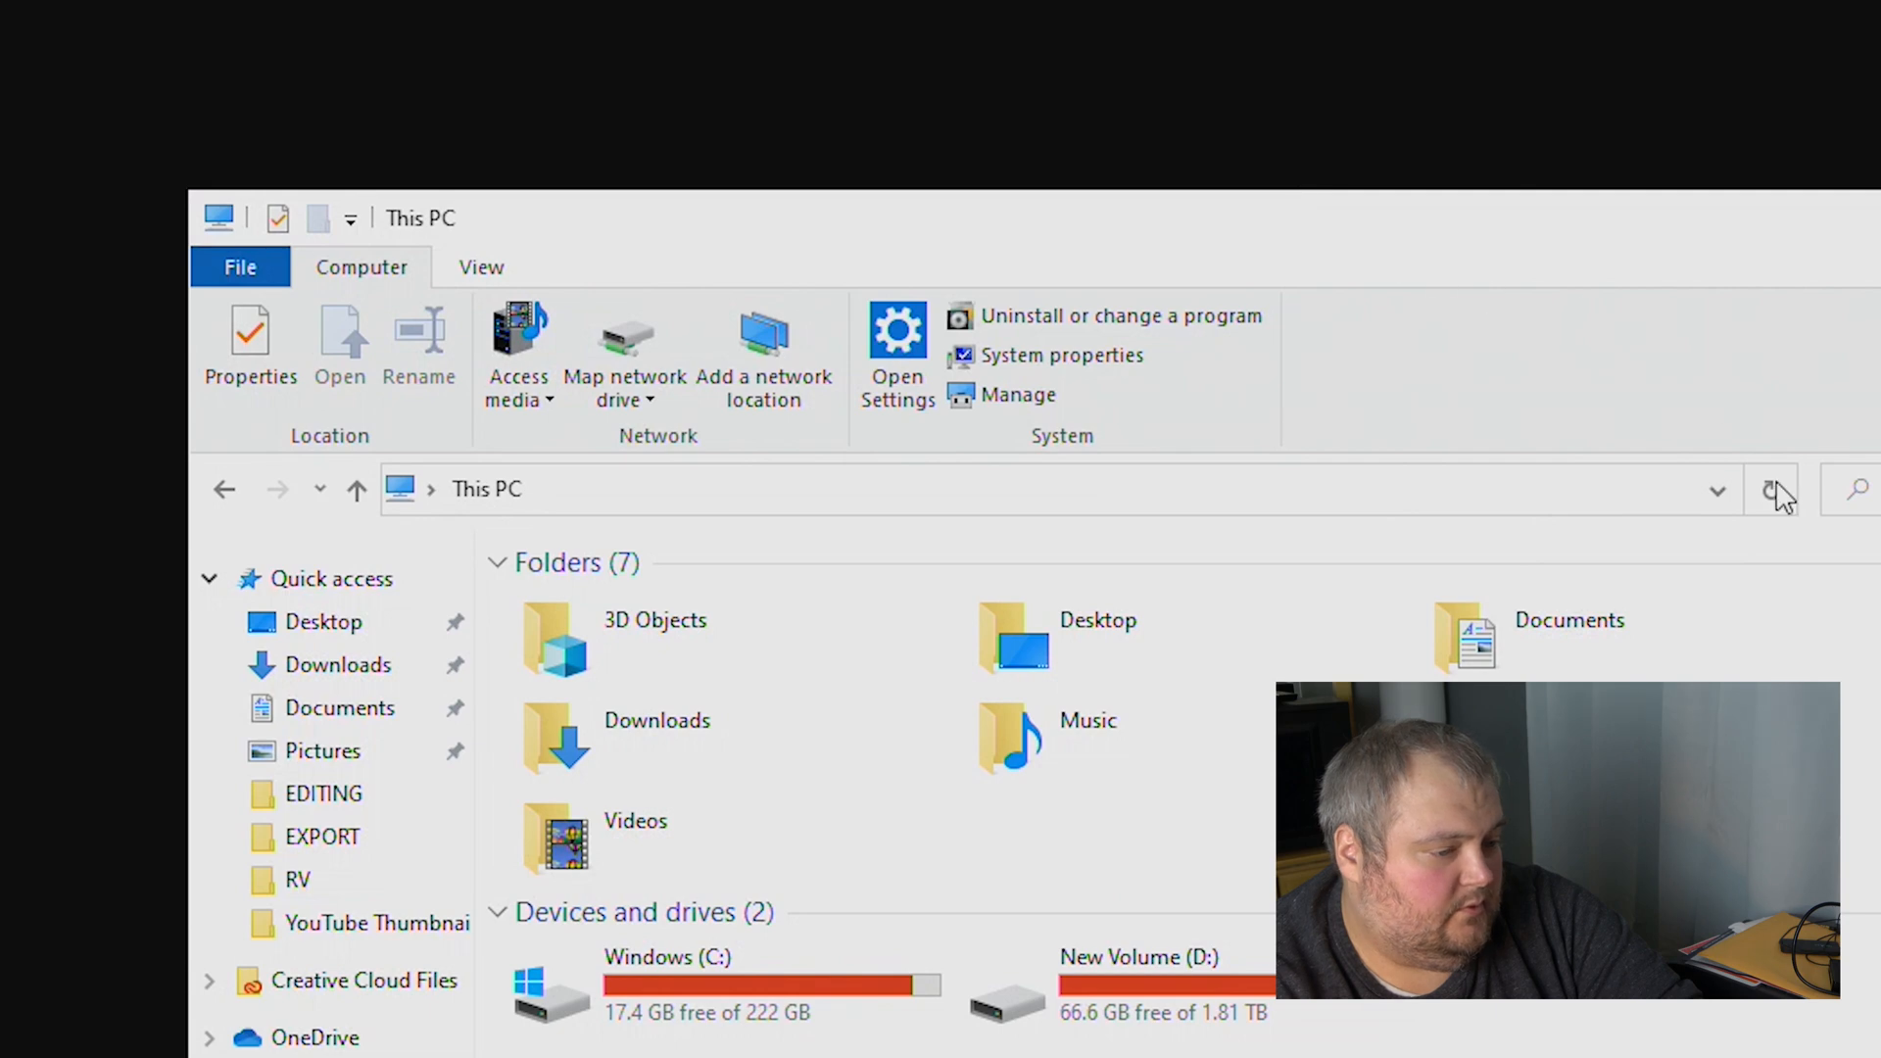
left_click(1771, 489)
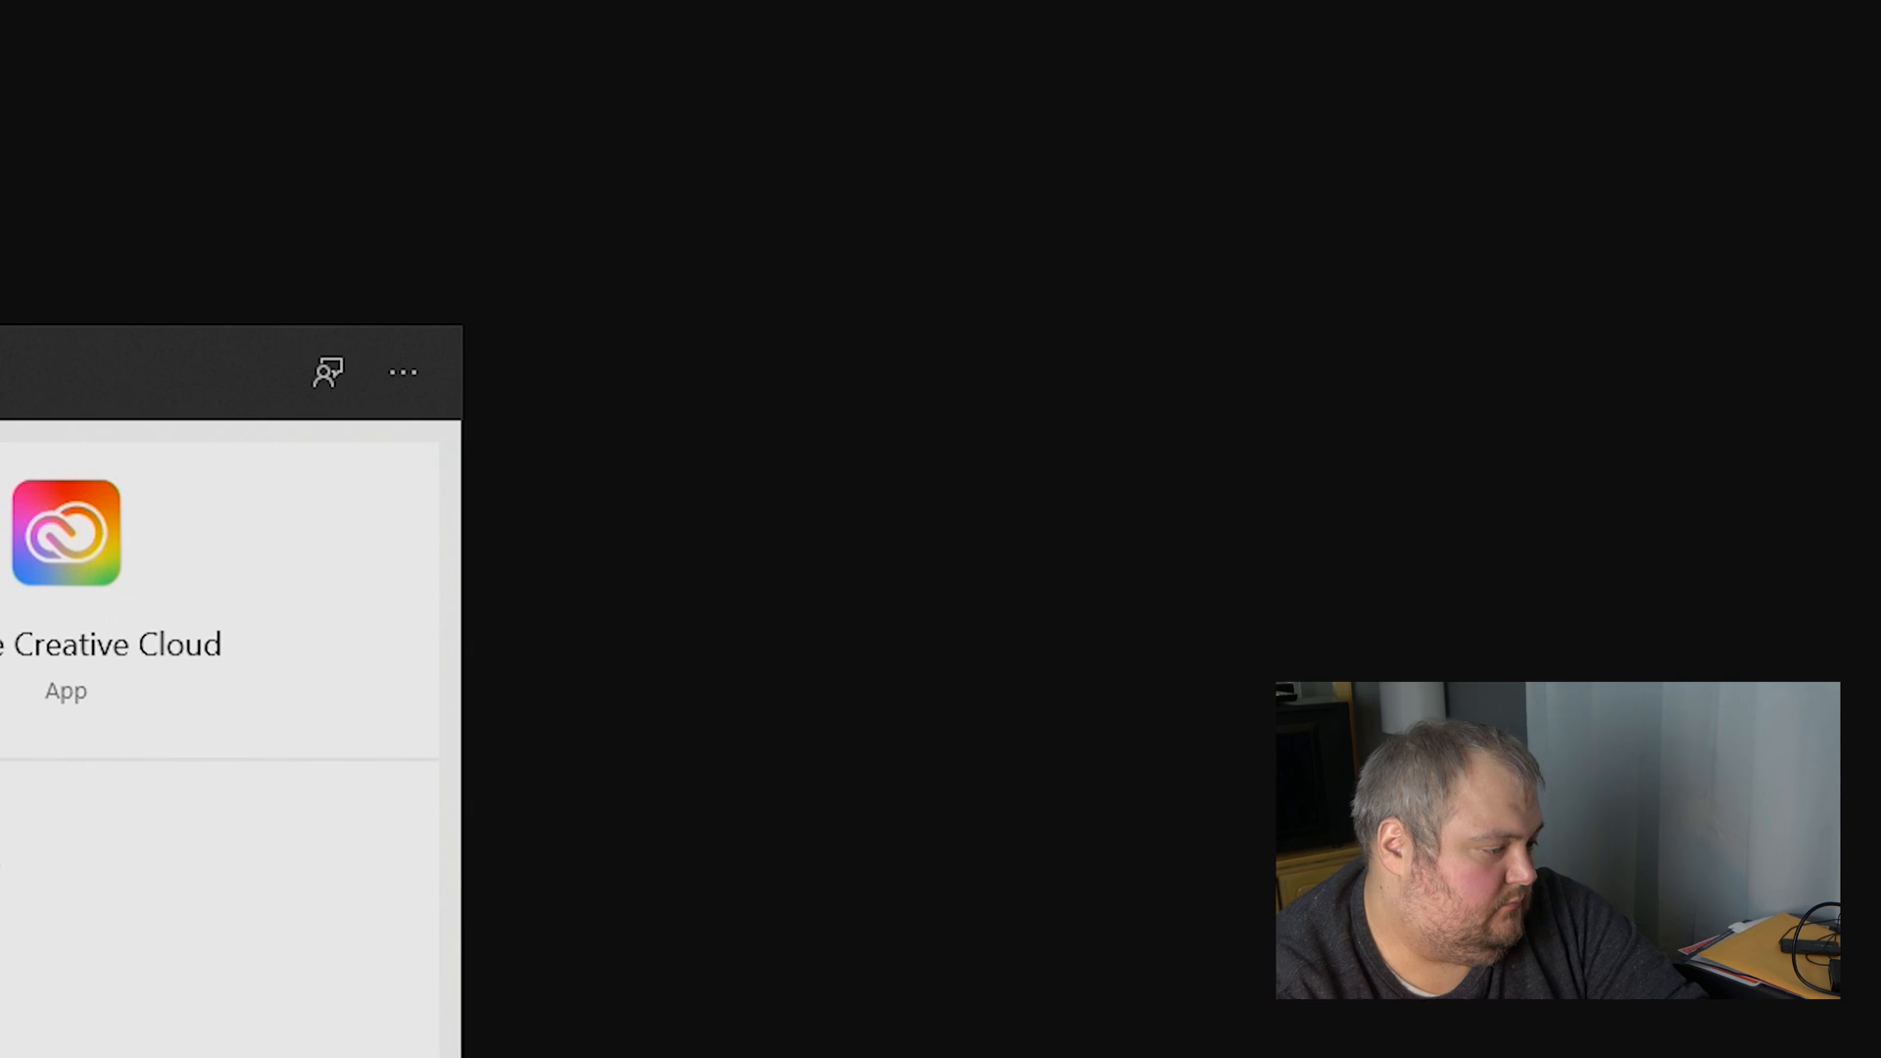
Launch CrystalDiskMark 7 (64bit) with administrator permission and start all benchmark tests on drive C: with 5 runs of 1GiB
type("r")
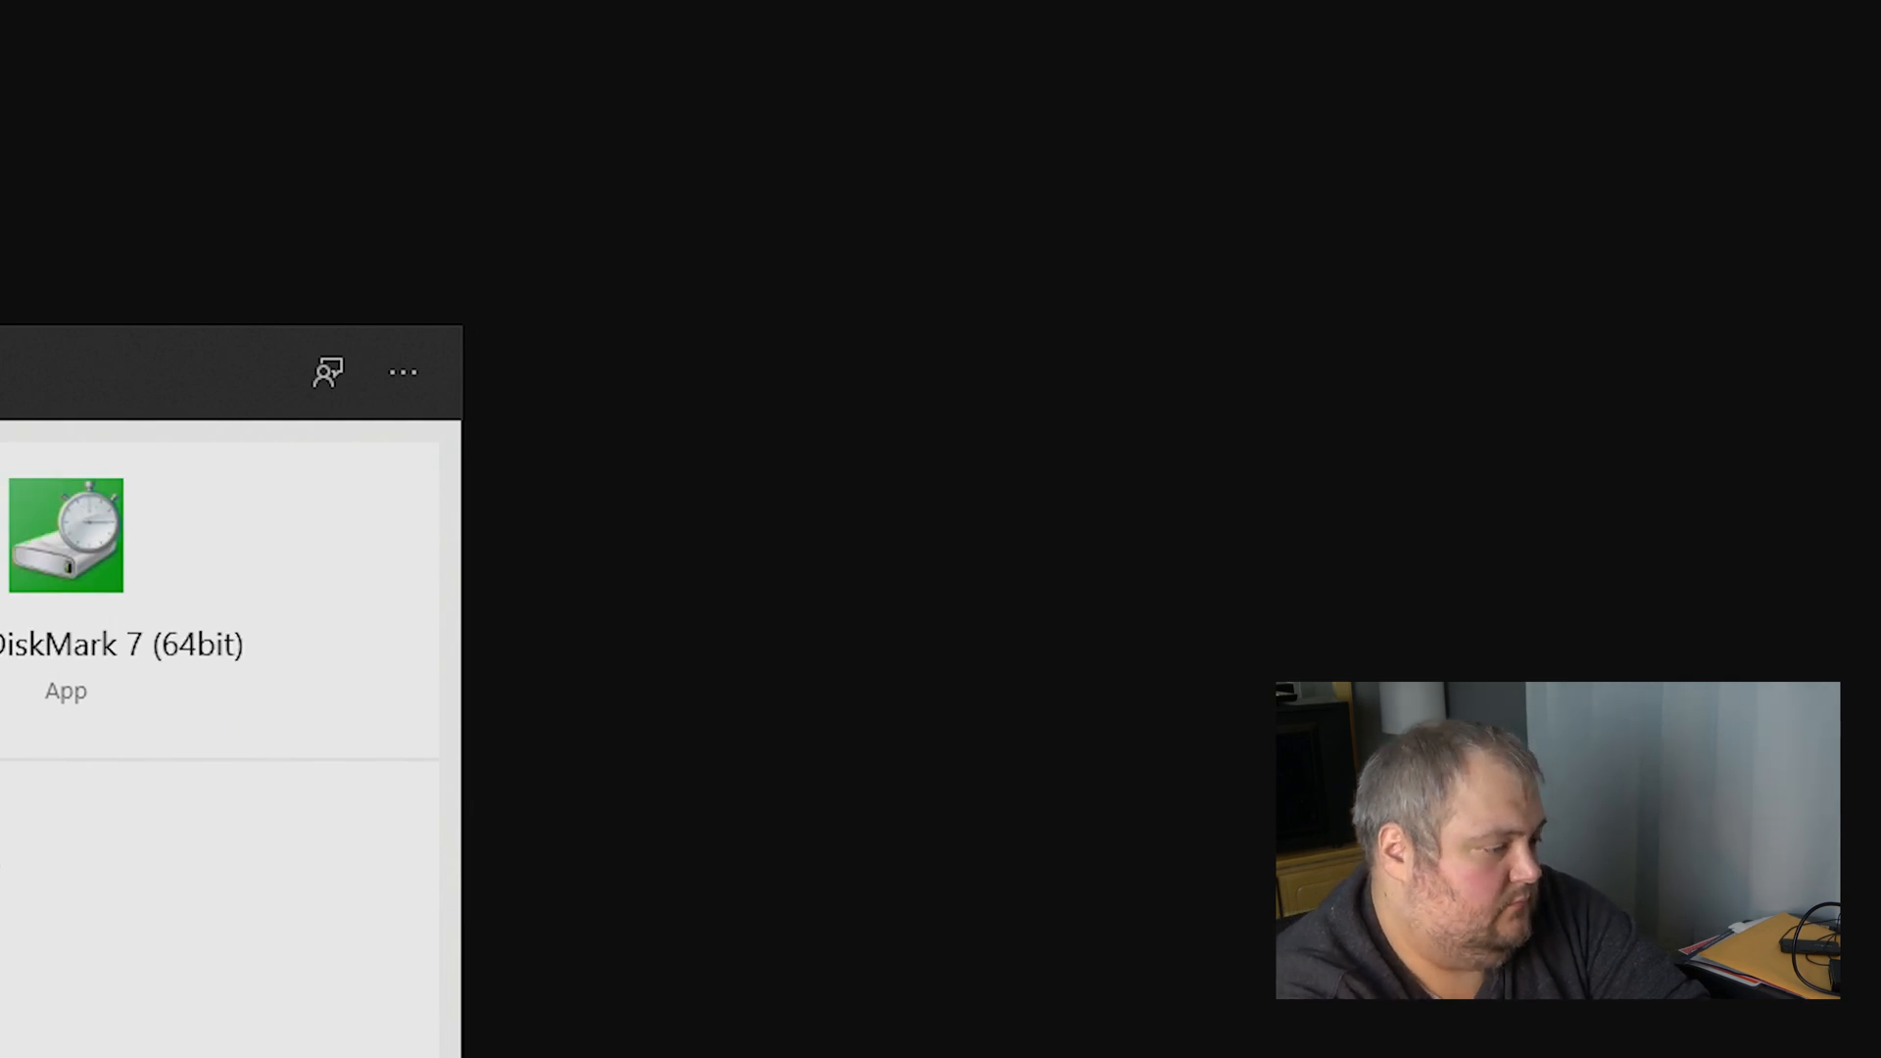
key("Return")
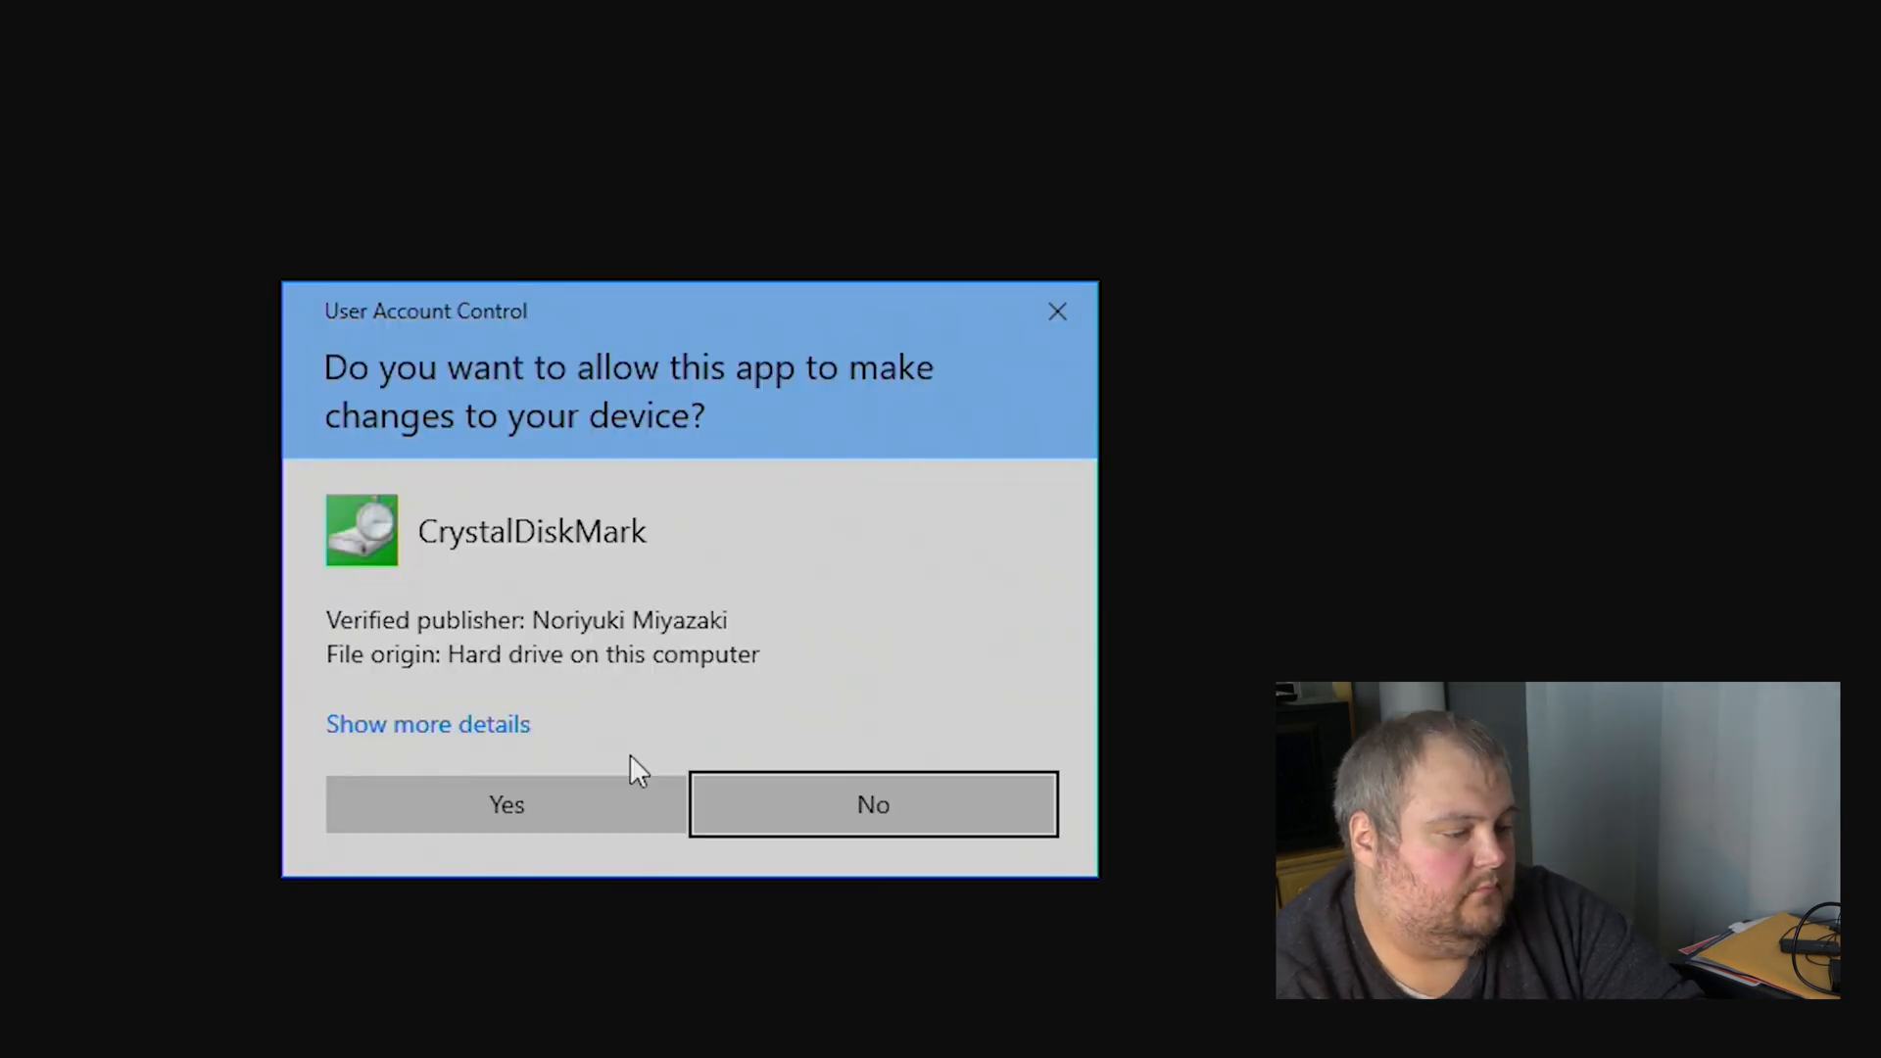
left_click(606, 798)
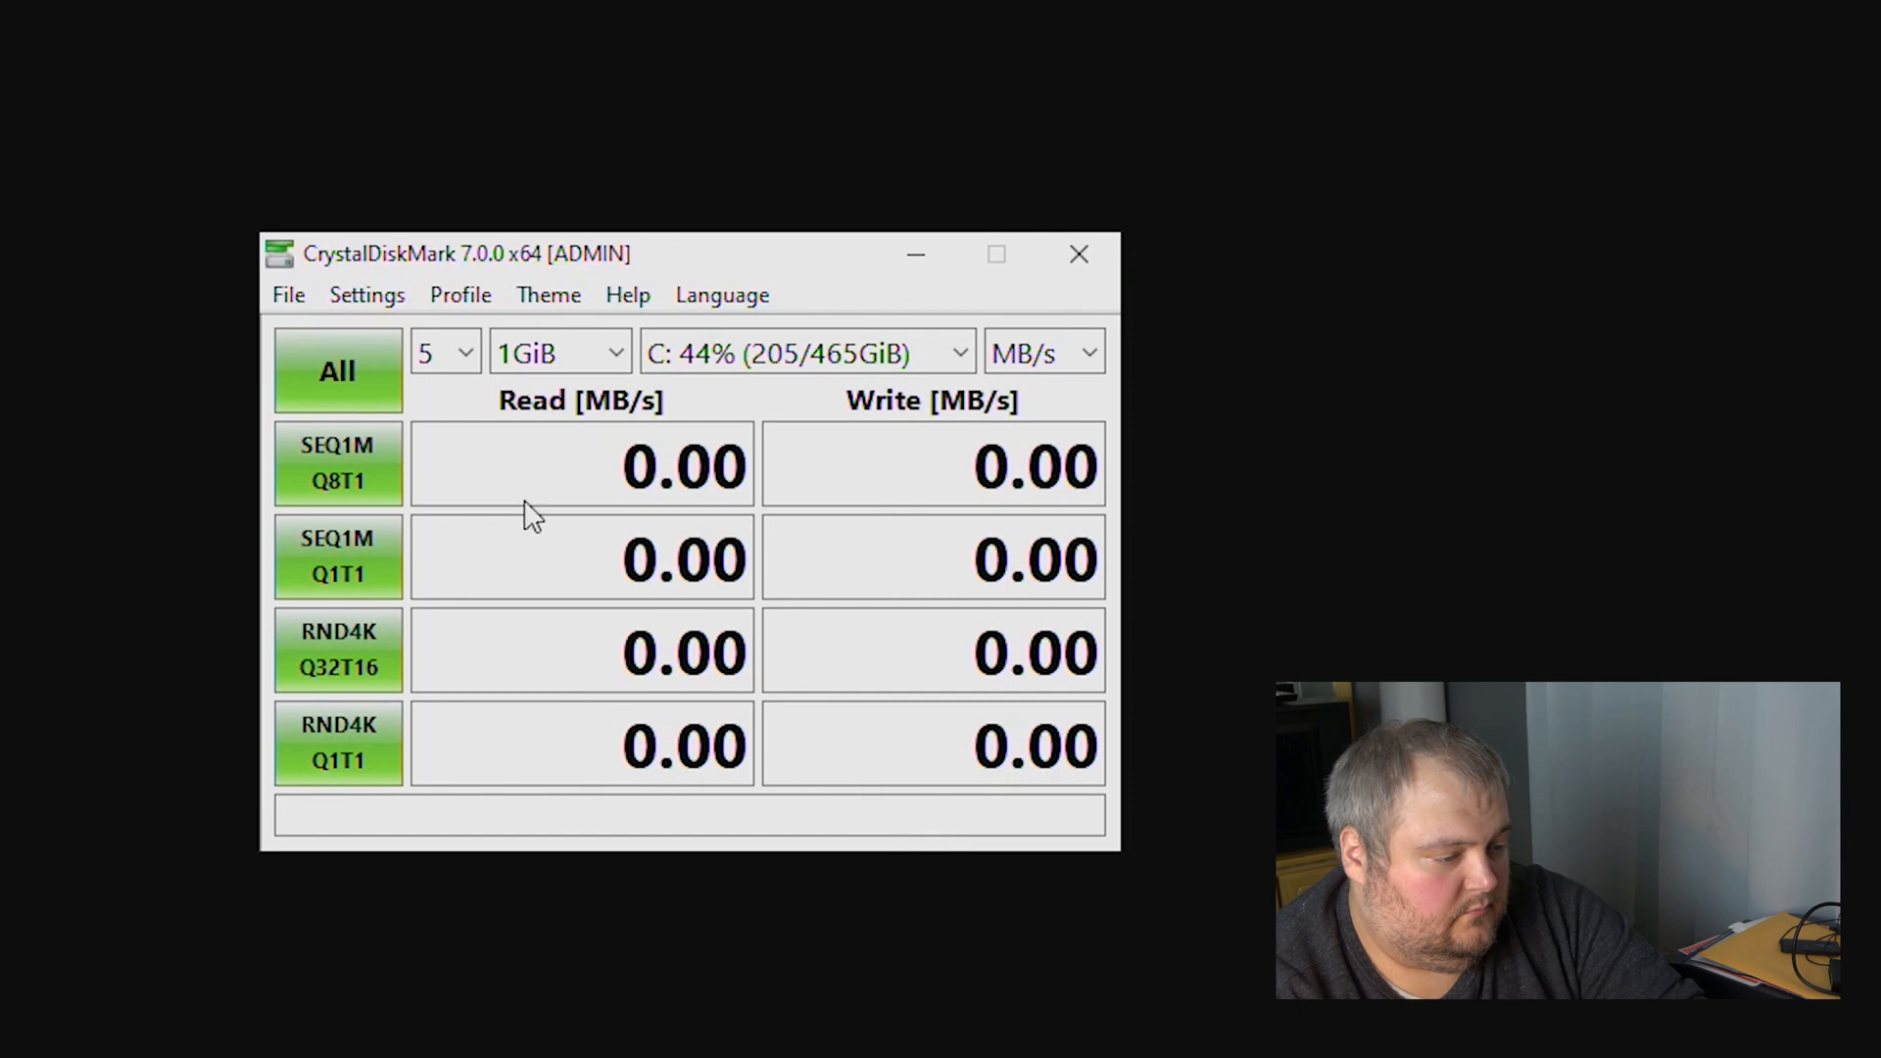
left_click(366, 397)
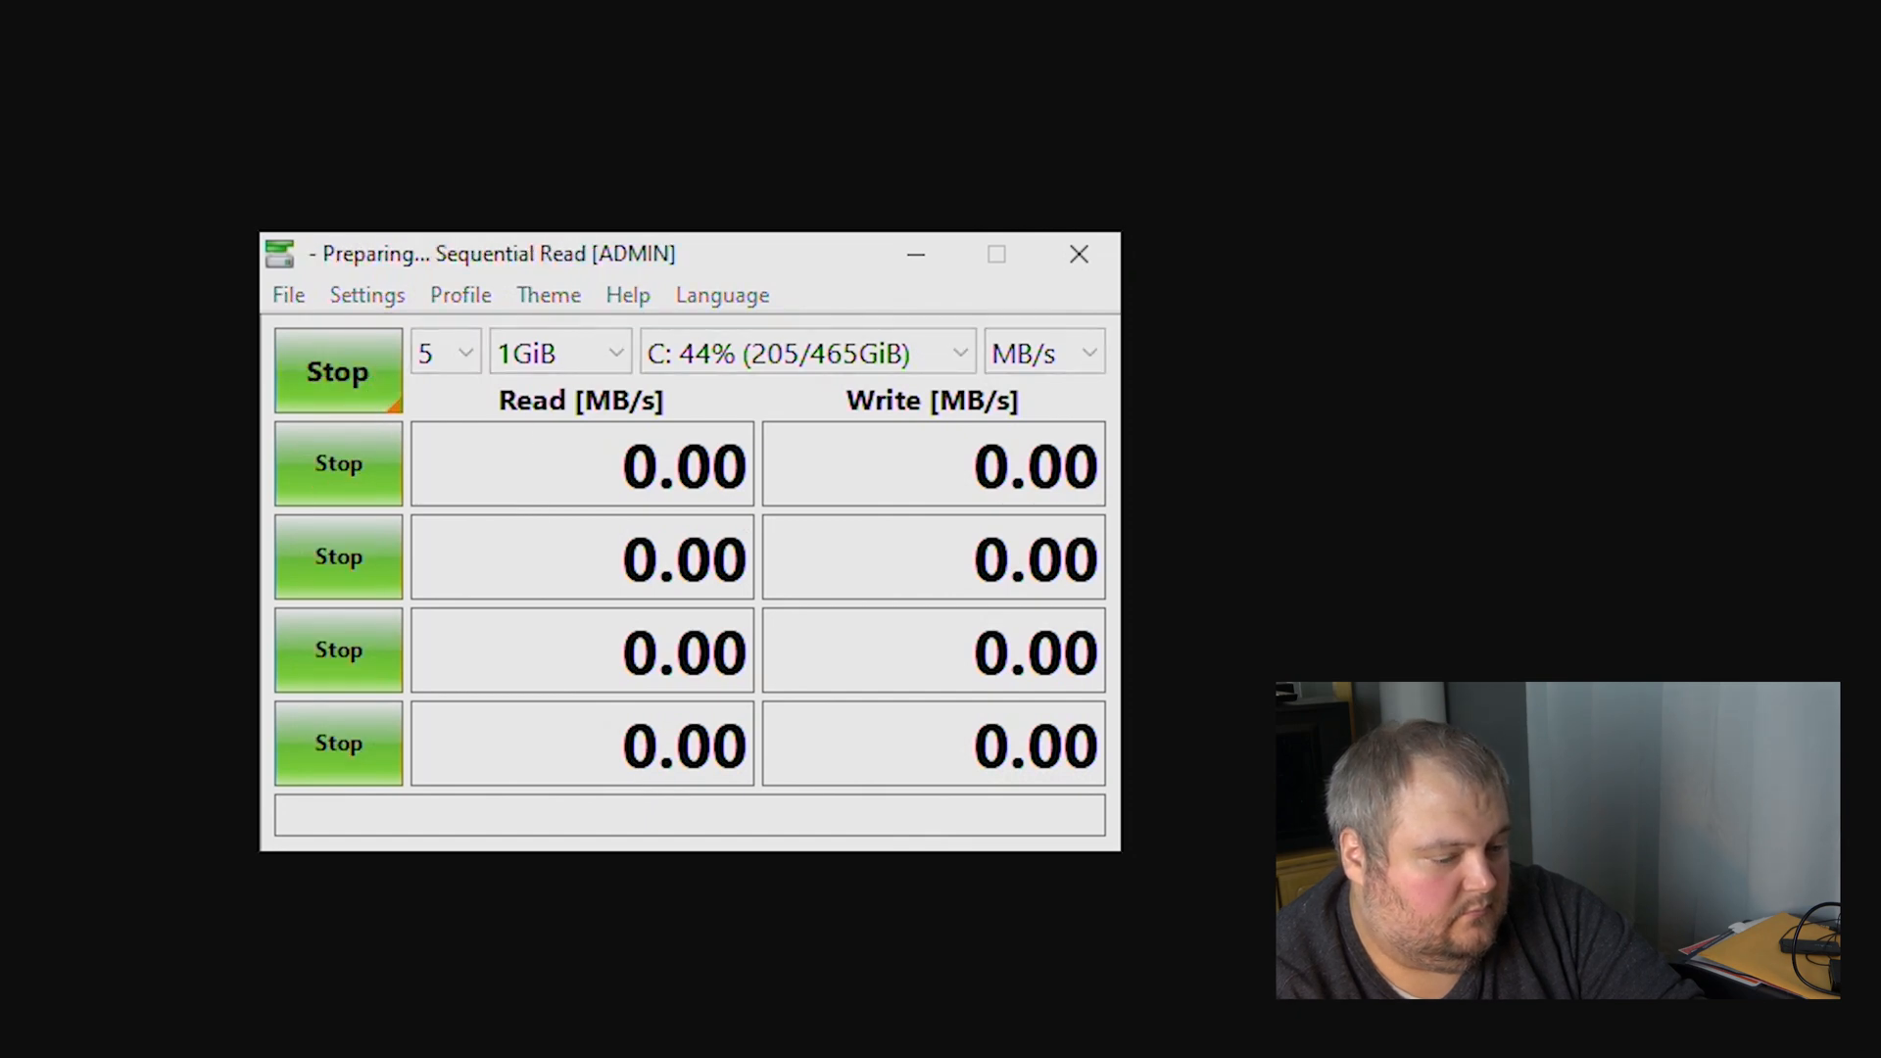
Postpone the 'c drive tower.xml' backup task for 4 hours
left_click(760, 557)
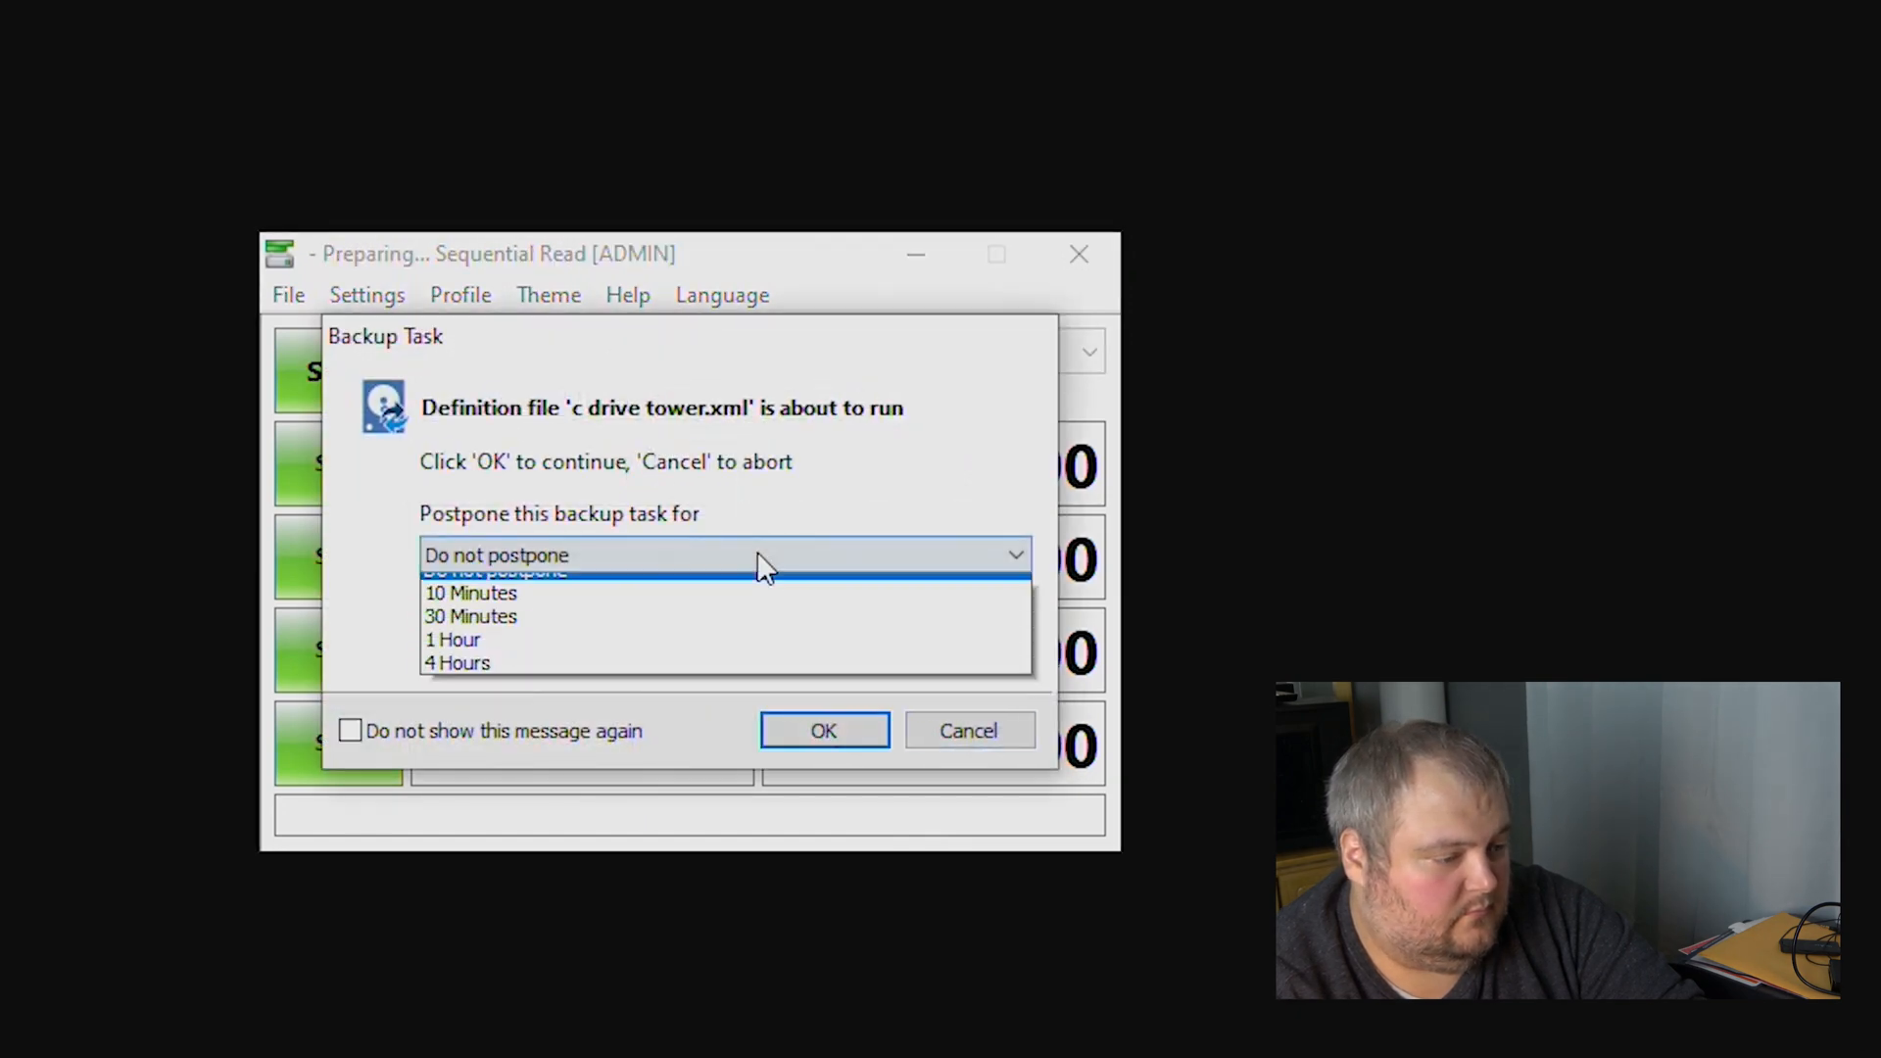
left_click(722, 676)
left_click(795, 730)
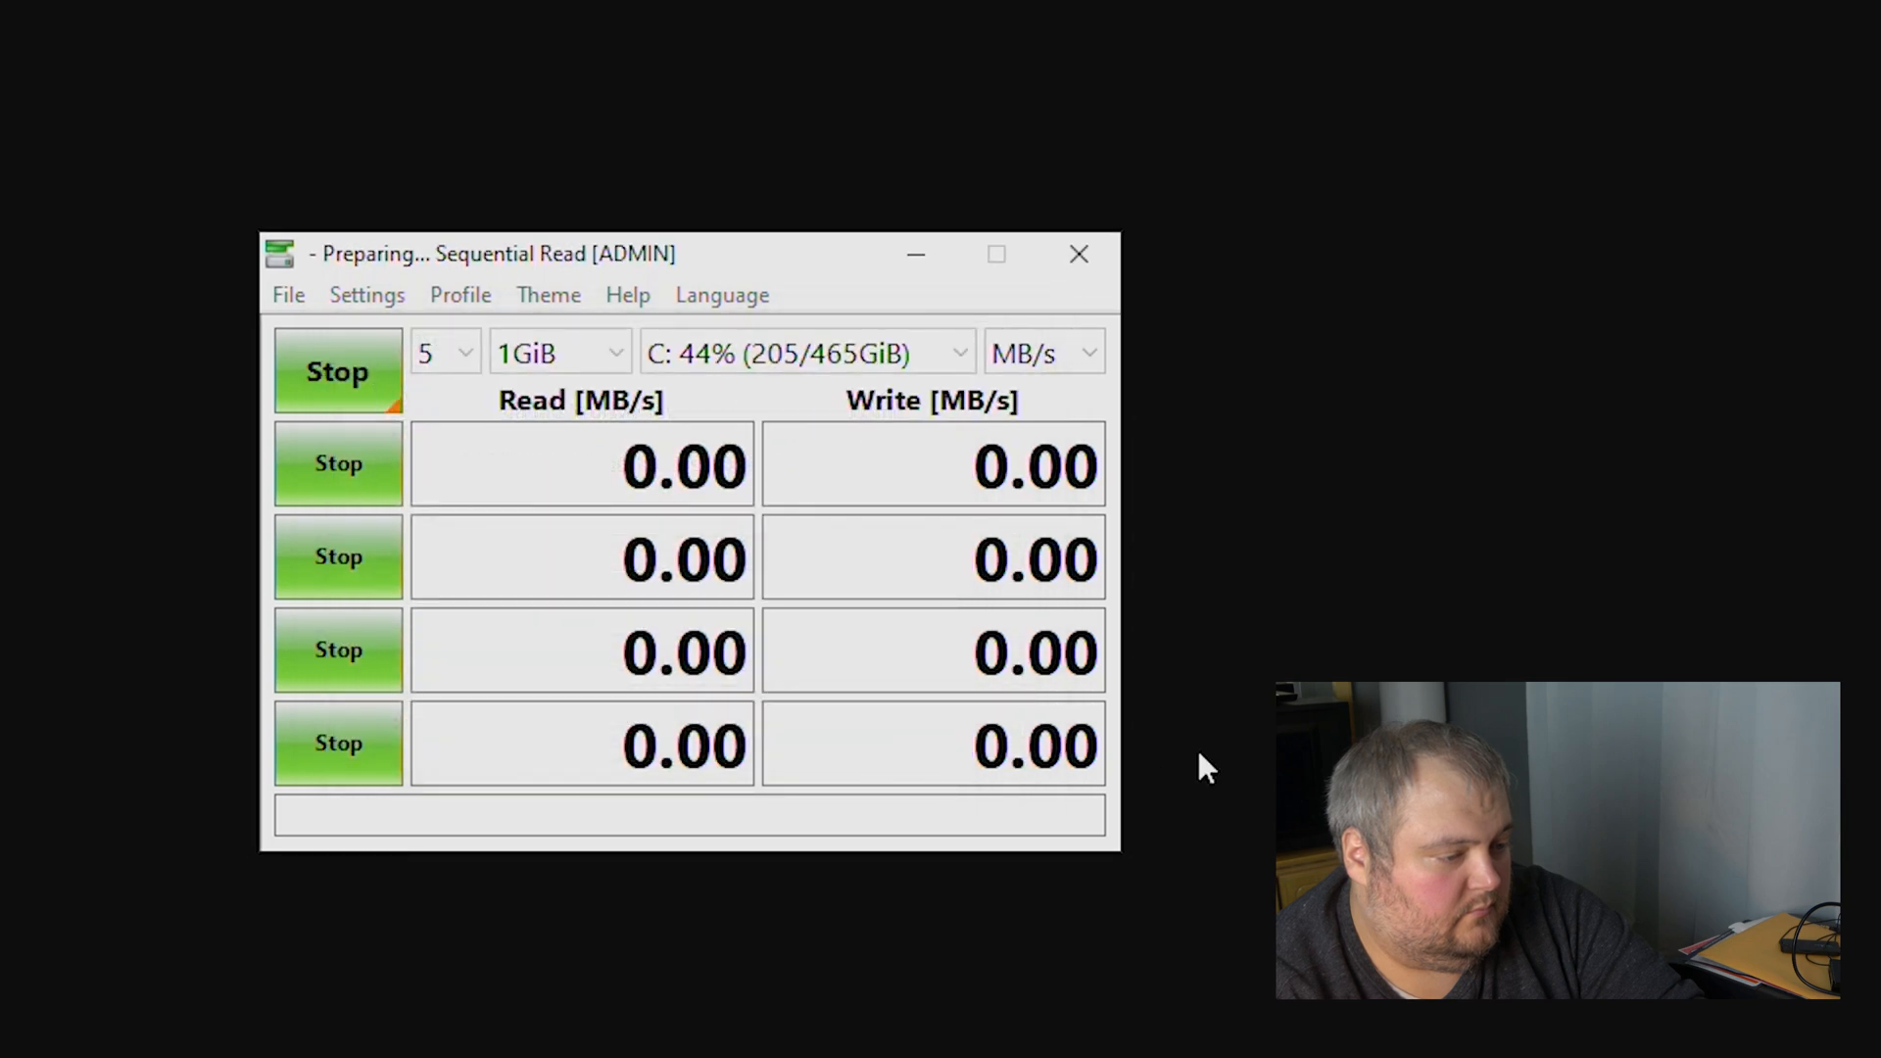